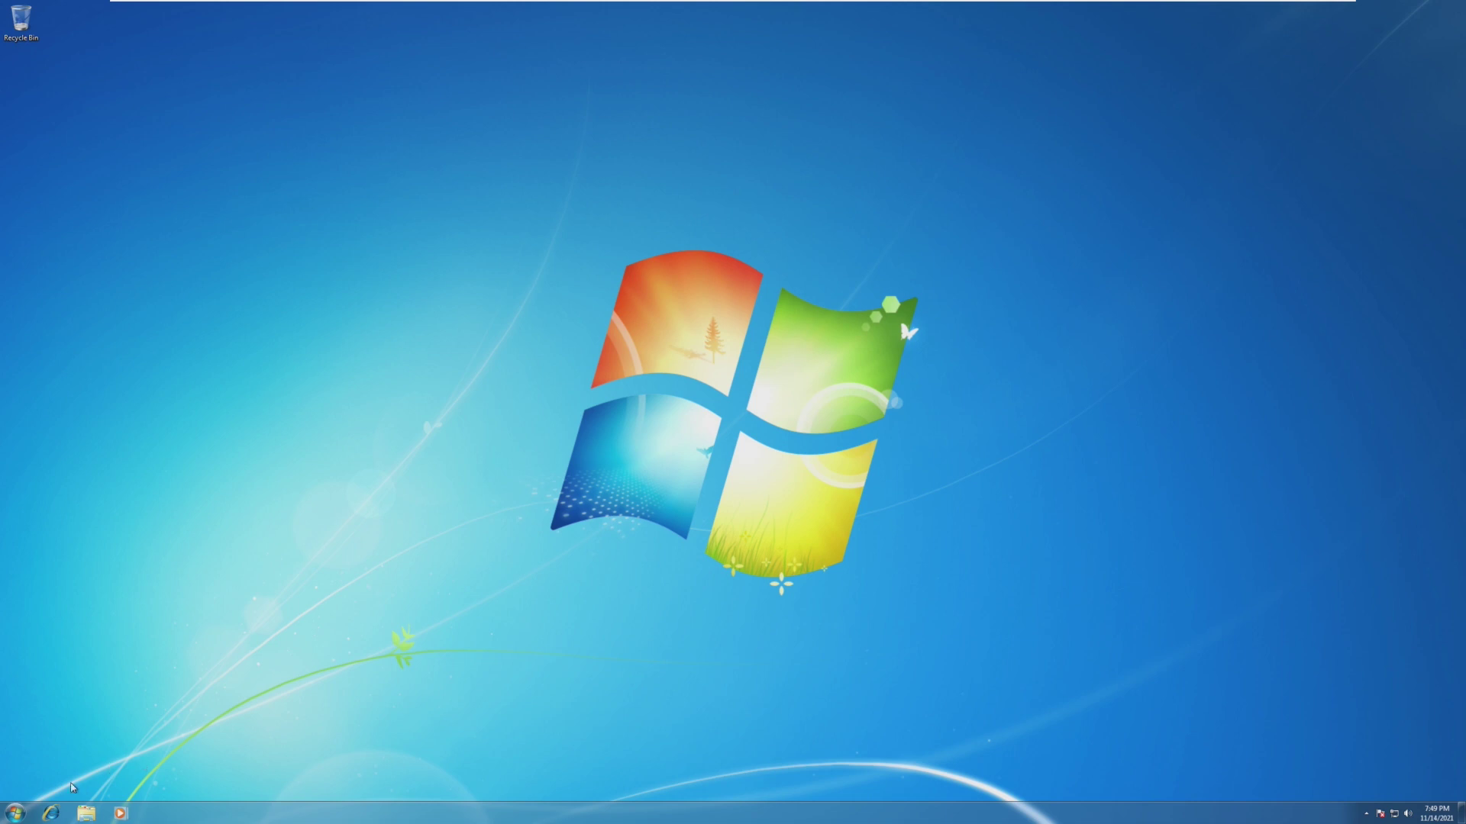
- In the Windows 7 guest, open DVD Drive in a new window from Computer, then close both windows
{"action": "left_click", "coordinate": [15, 814]}
{"action": "left_click_drag", "start_coordinate": [266, 474], "coordinate": [338, 638]}
{"action": "left_click", "coordinate": [86, 814]}
{"action": "left_click", "coordinate": [324, 347]}
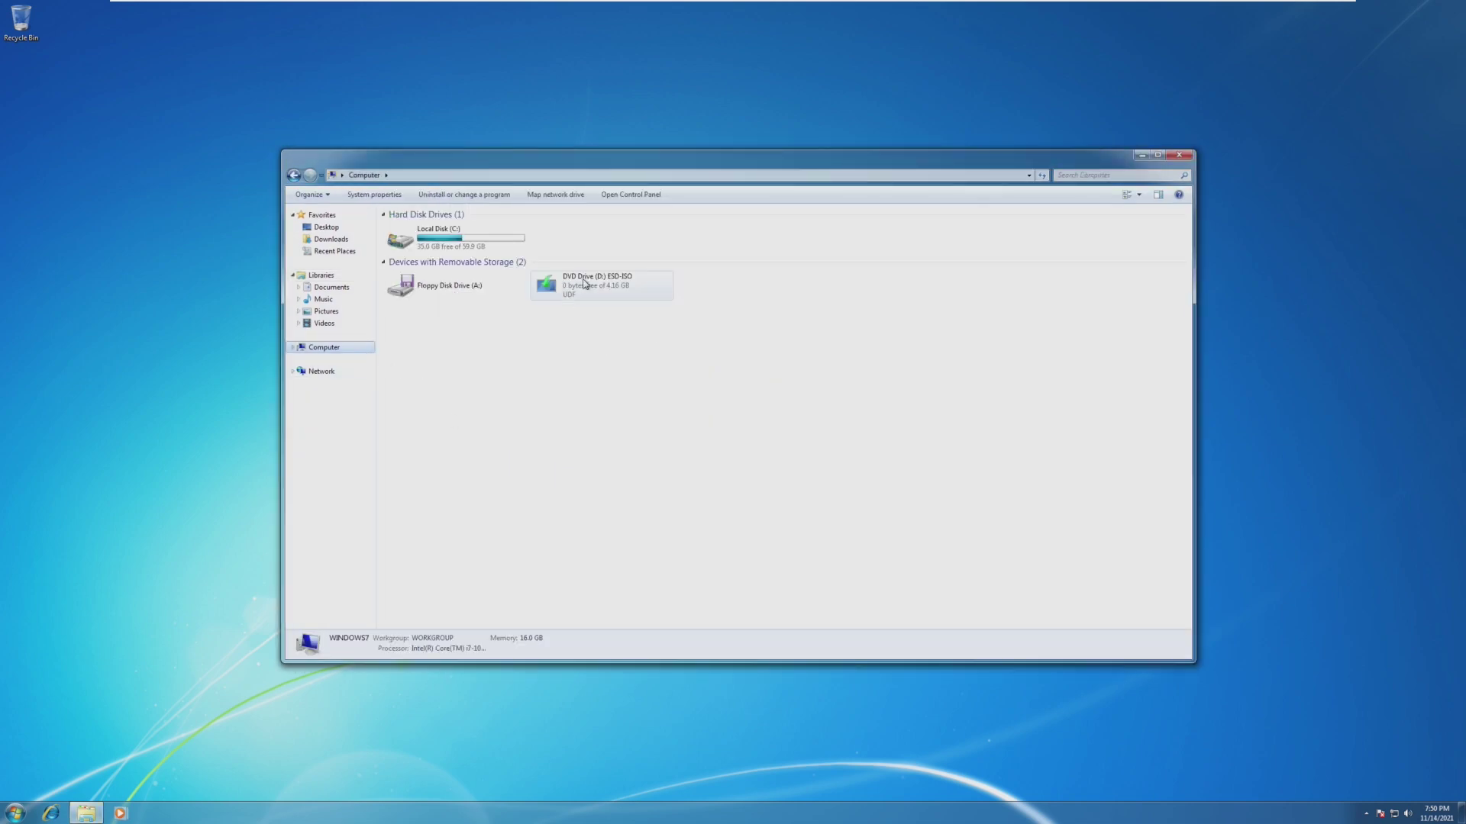
{"action": "left_click", "coordinate": [586, 284]}
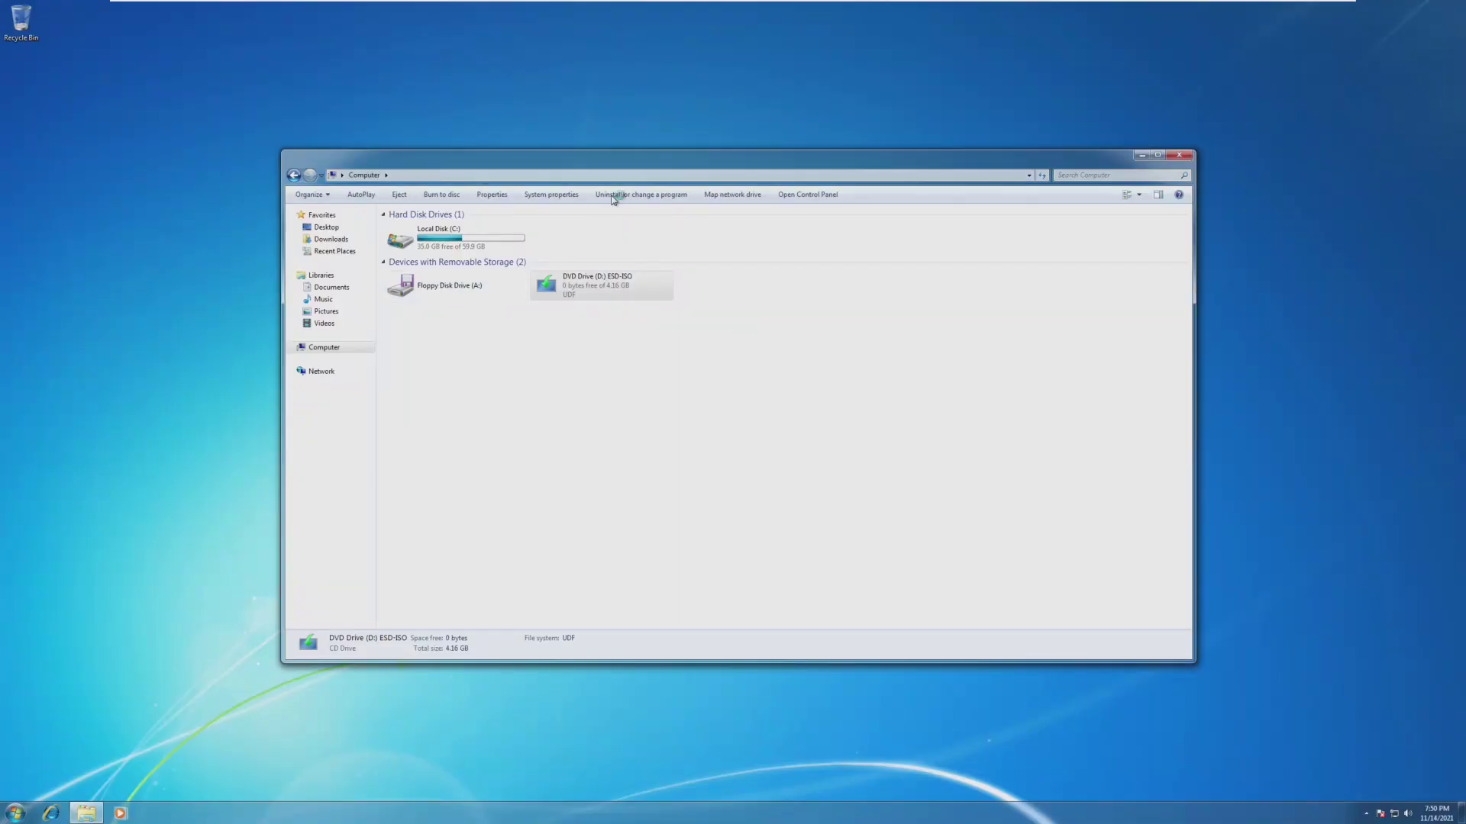
{"action": "right_click", "coordinate": [582, 297]}
{"action": "left_click", "coordinate": [637, 345]}
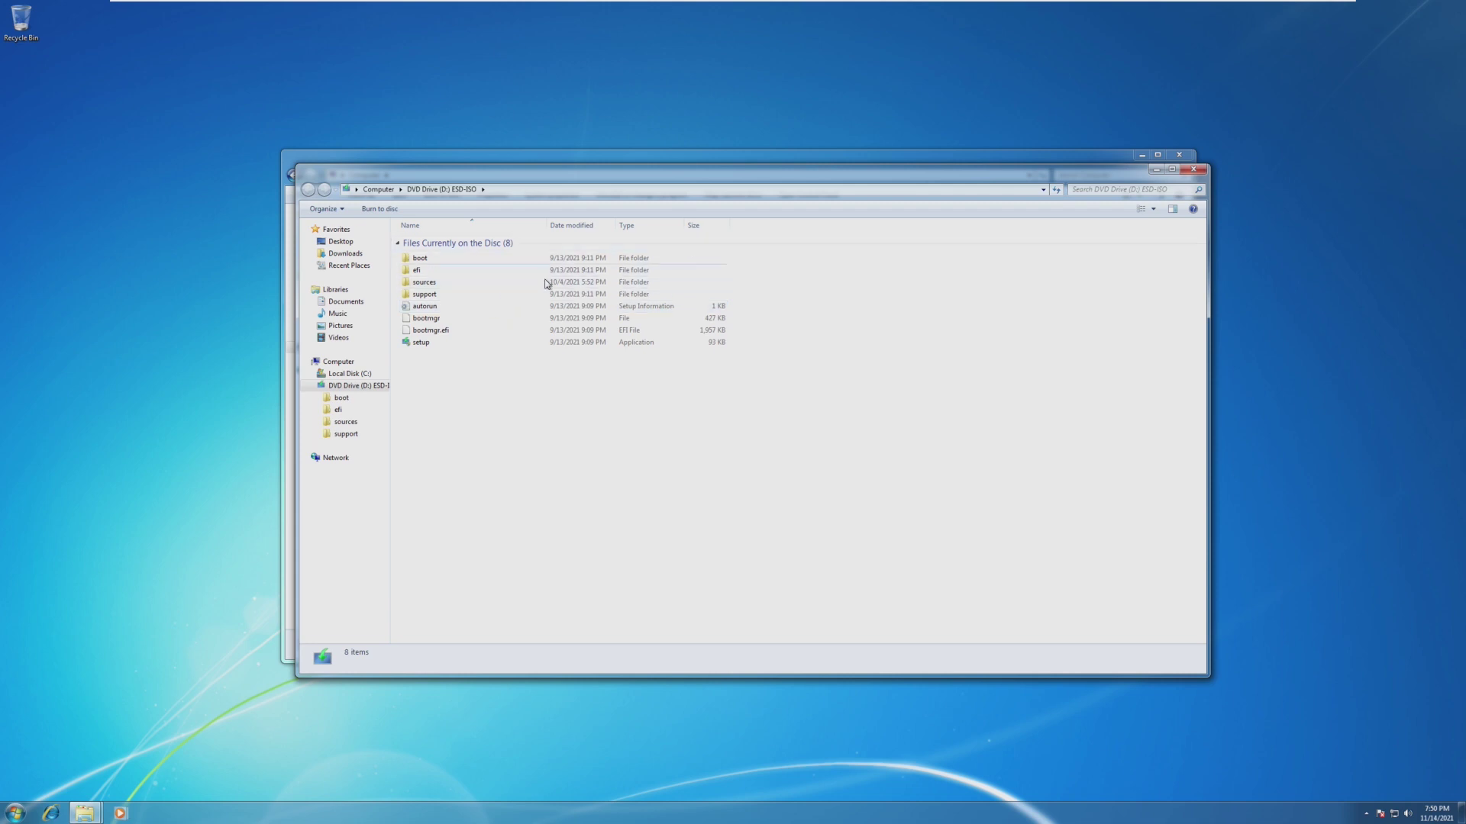
{"action": "left_click", "coordinate": [1193, 169]}
{"action": "left_click_drag", "start_coordinate": [1030, 176], "coordinate": [973, 197]}
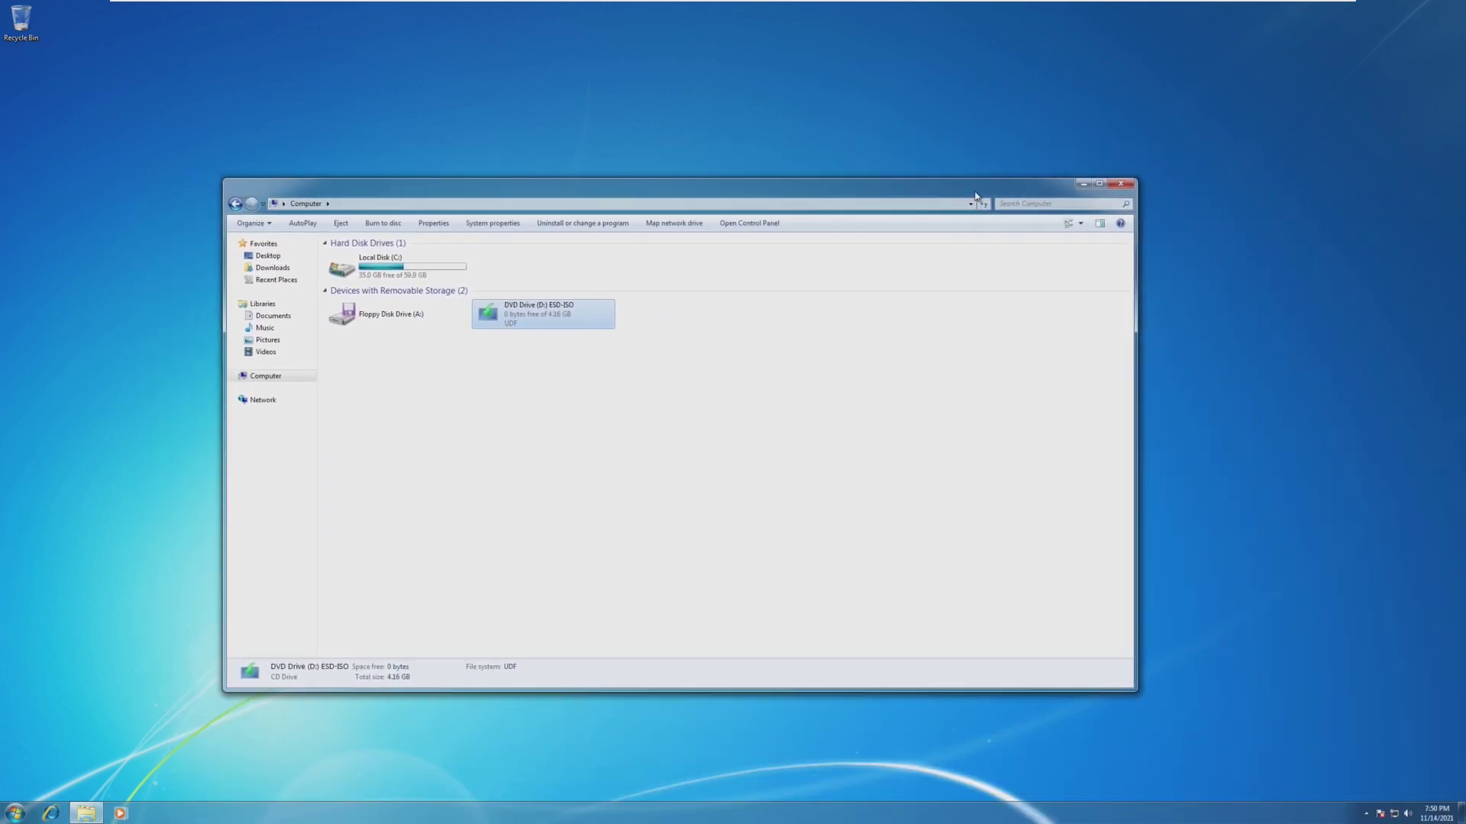
{"action": "left_click", "coordinate": [1120, 184]}
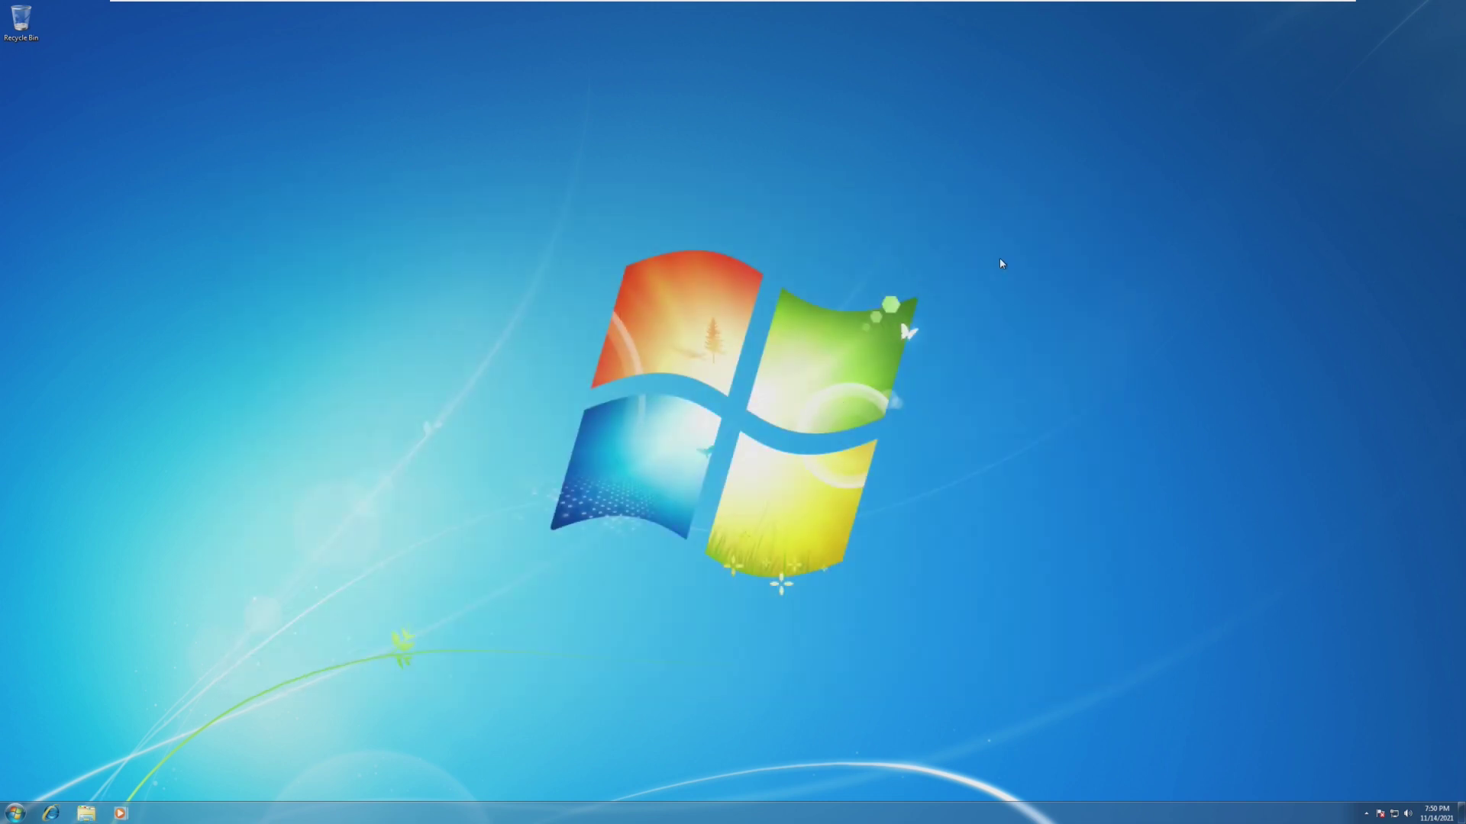
- In the host Files app, browse the disc's sources folder and select install.wim to read its 4.46 GB size
{"action": "mouse_move", "coordinate": [1229, 6]}
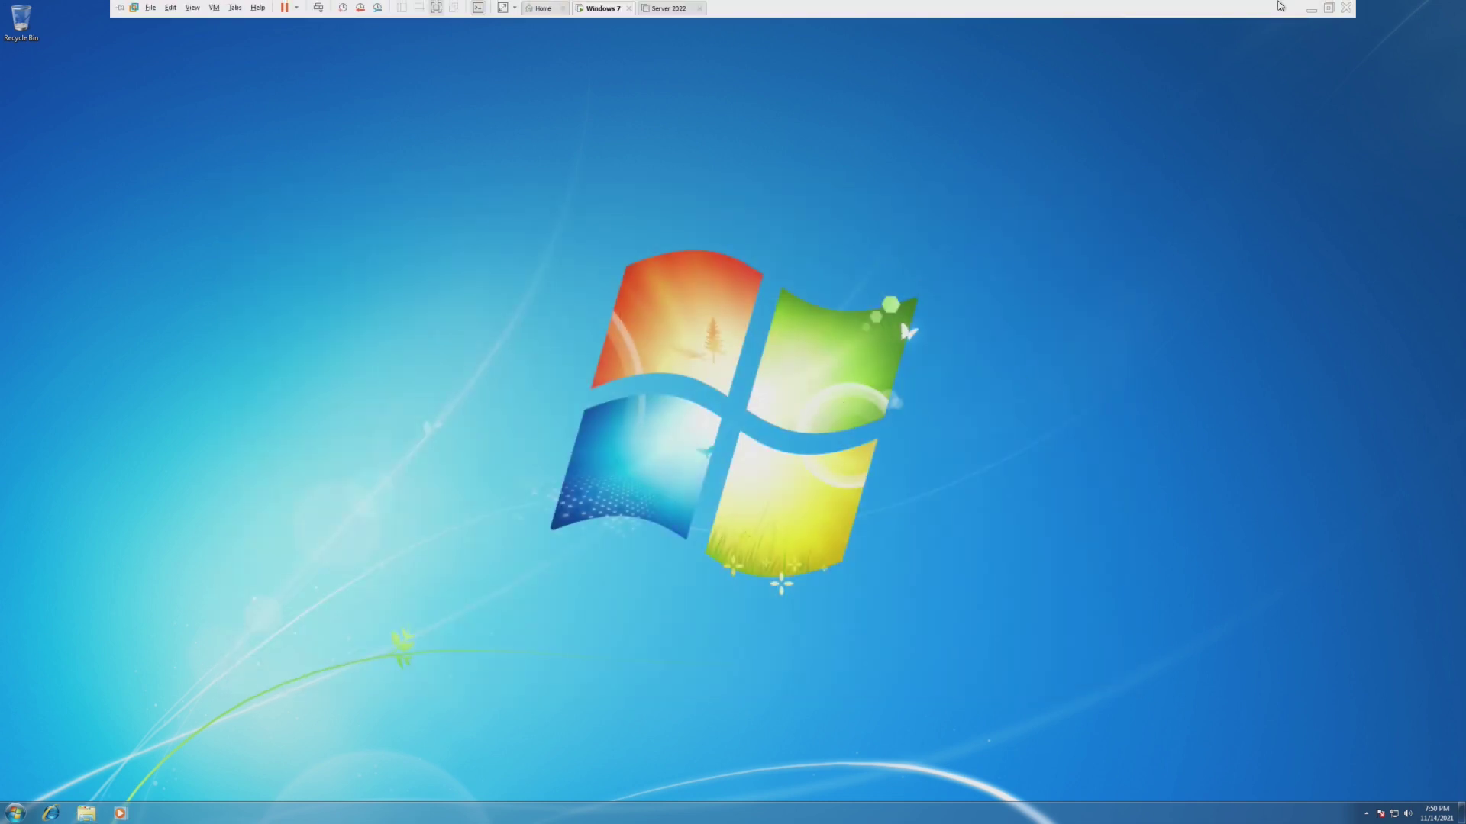
{"action": "left_click", "coordinate": [1310, 9]}
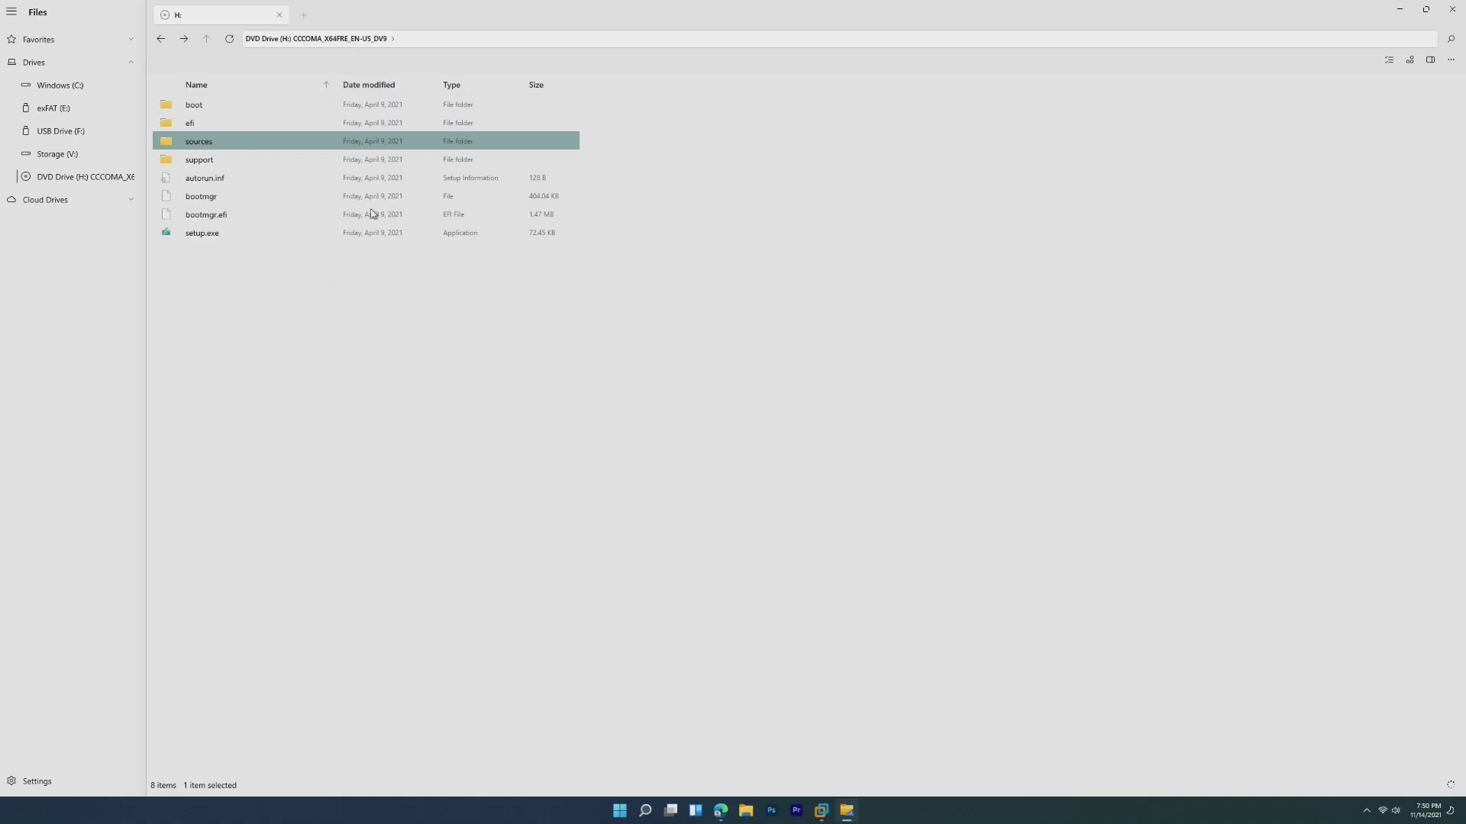
{"action": "scroll", "coordinate": [341, 353], "scroll_direction": "down", "scroll_amount": 10}
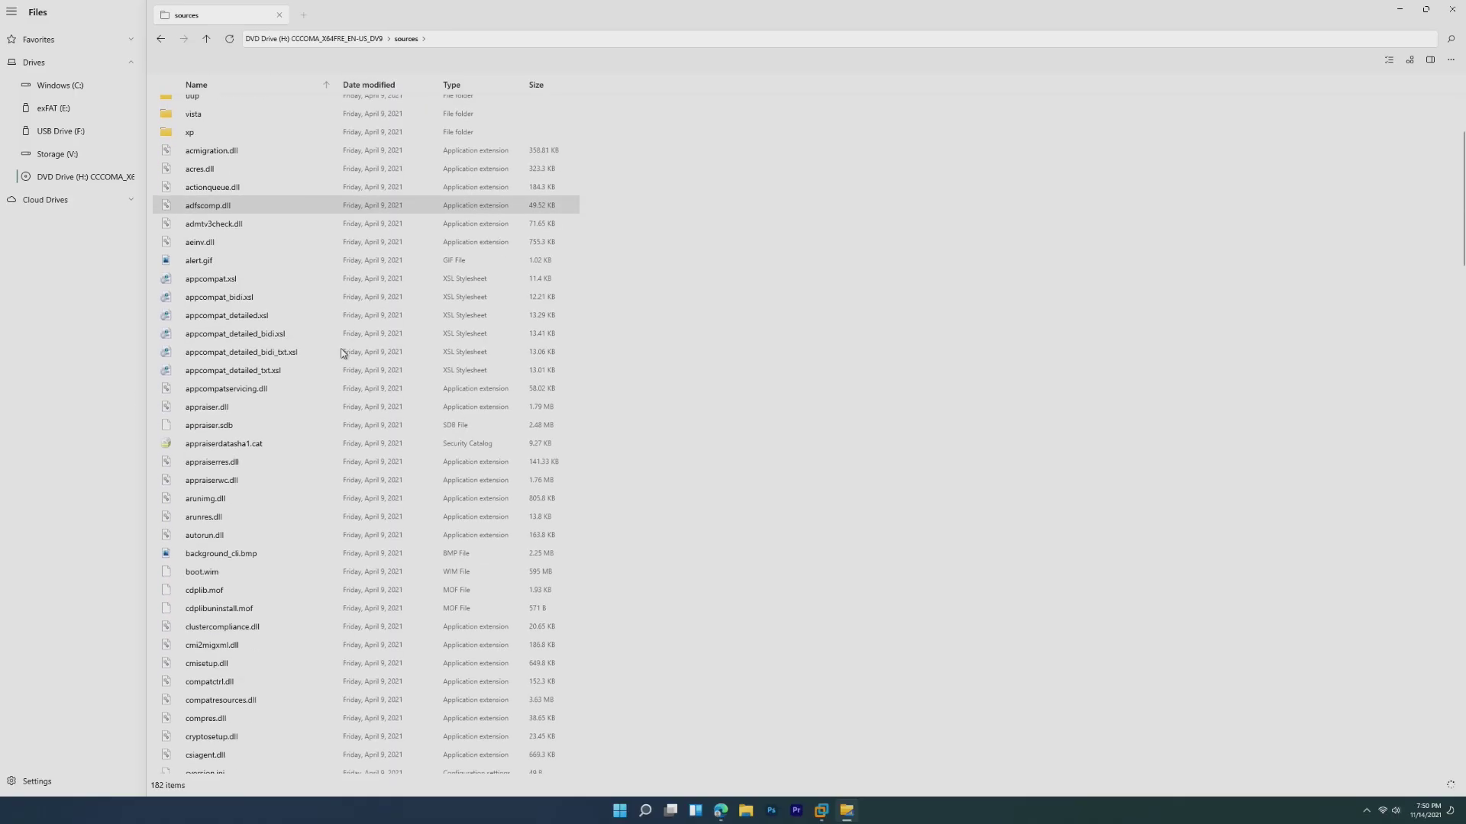
{"action": "scroll", "coordinate": [341, 354], "scroll_direction": "down", "scroll_amount": 14}
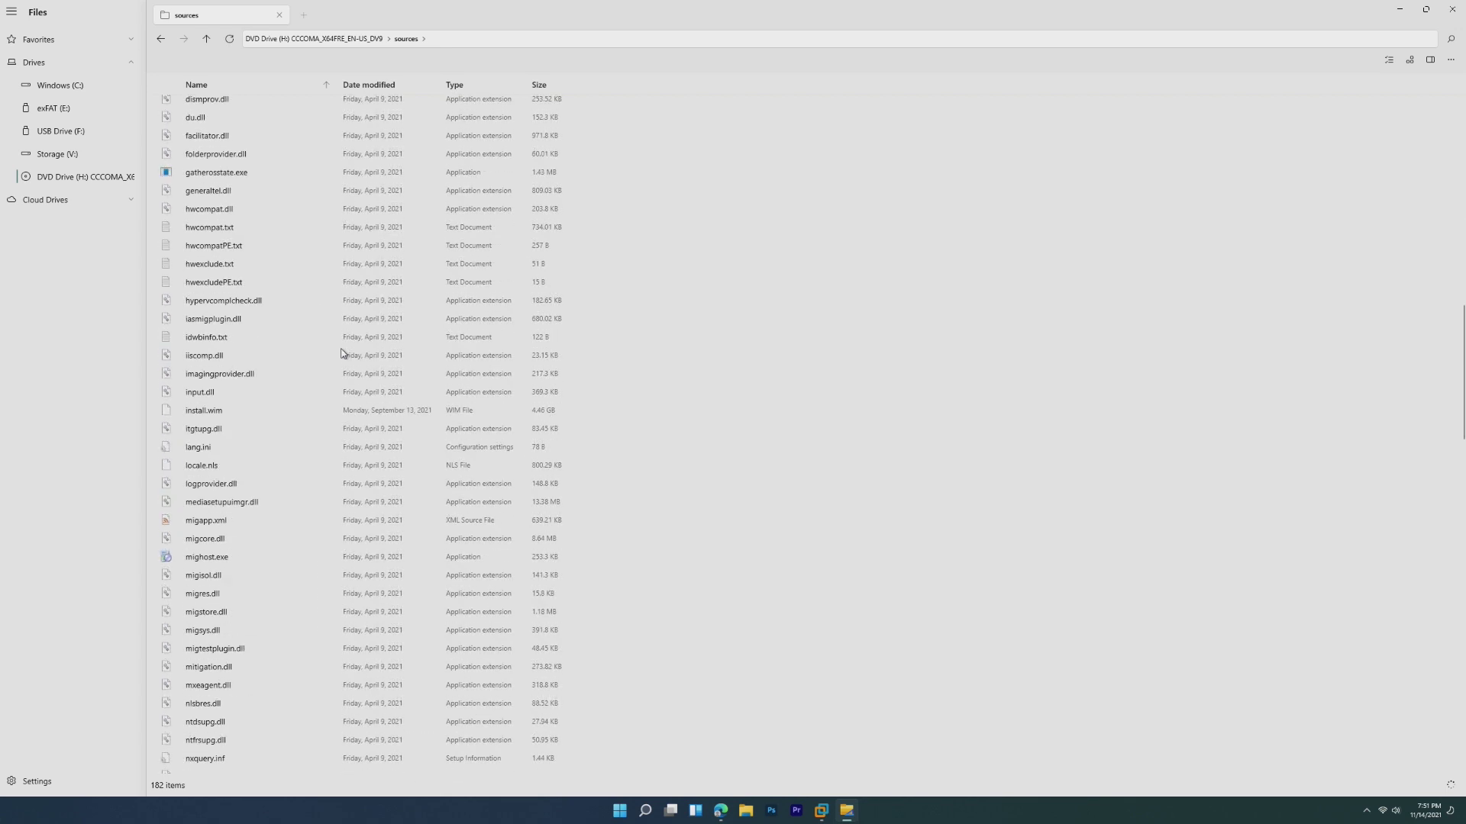
{"action": "left_click", "coordinate": [347, 356]}
{"action": "scroll", "coordinate": [370, 511], "scroll_direction": "down", "scroll_amount": 4}
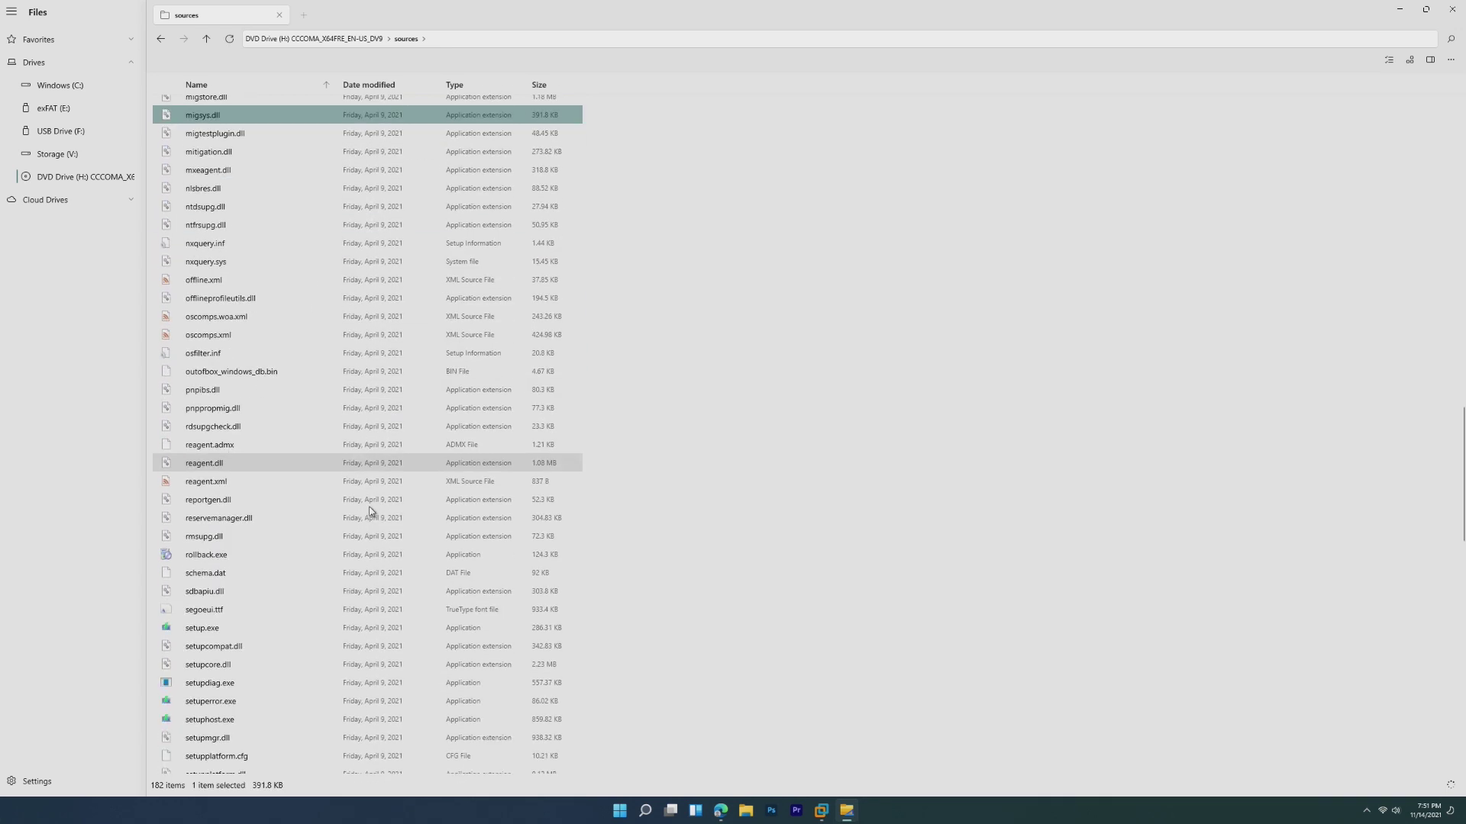
{"action": "scroll", "coordinate": [371, 511], "scroll_direction": "up", "scroll_amount": 1}
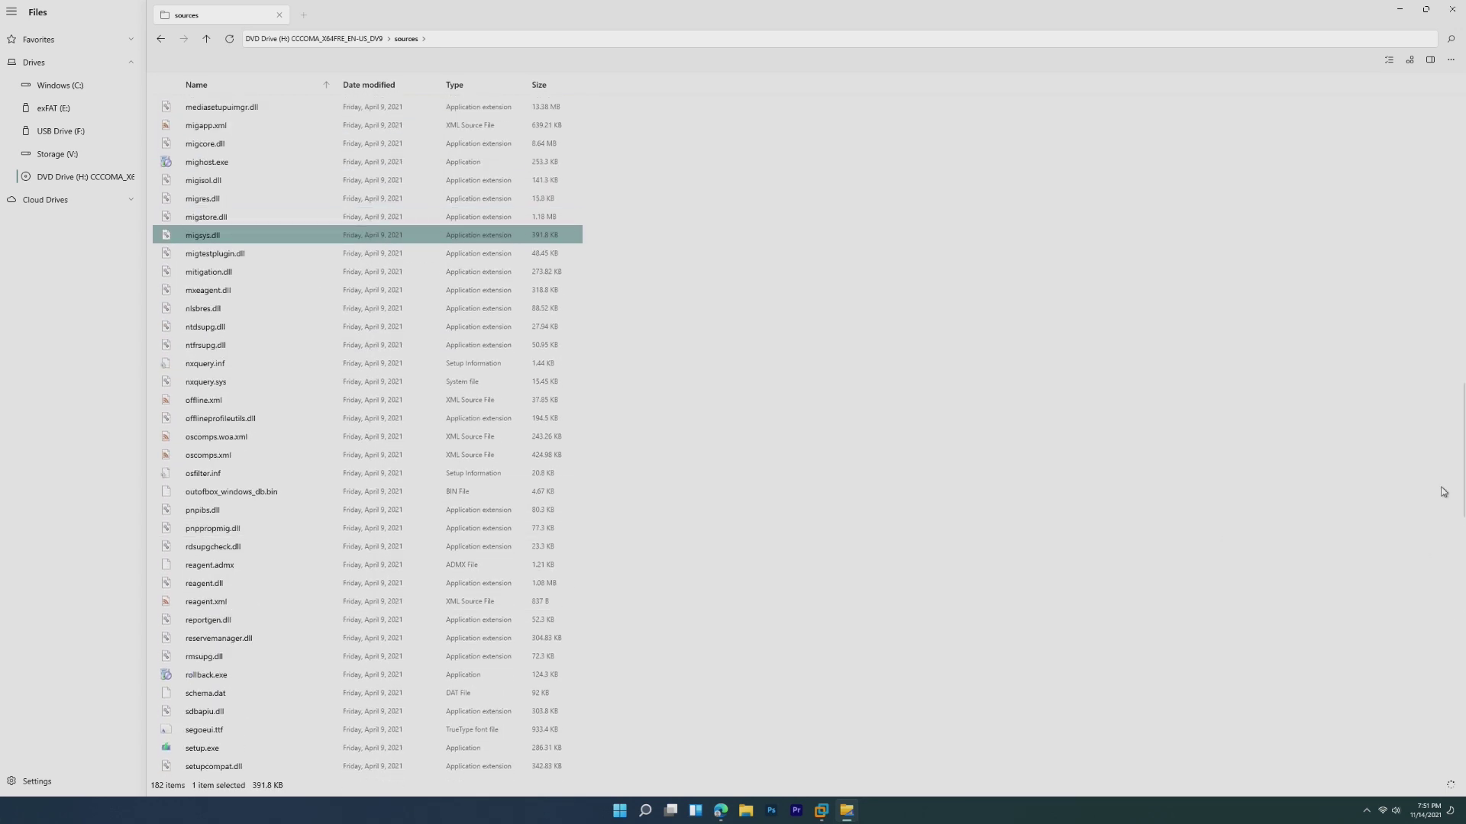
{"action": "left_click_drag", "start_coordinate": [1461, 443], "coordinate": [1462, 340]}
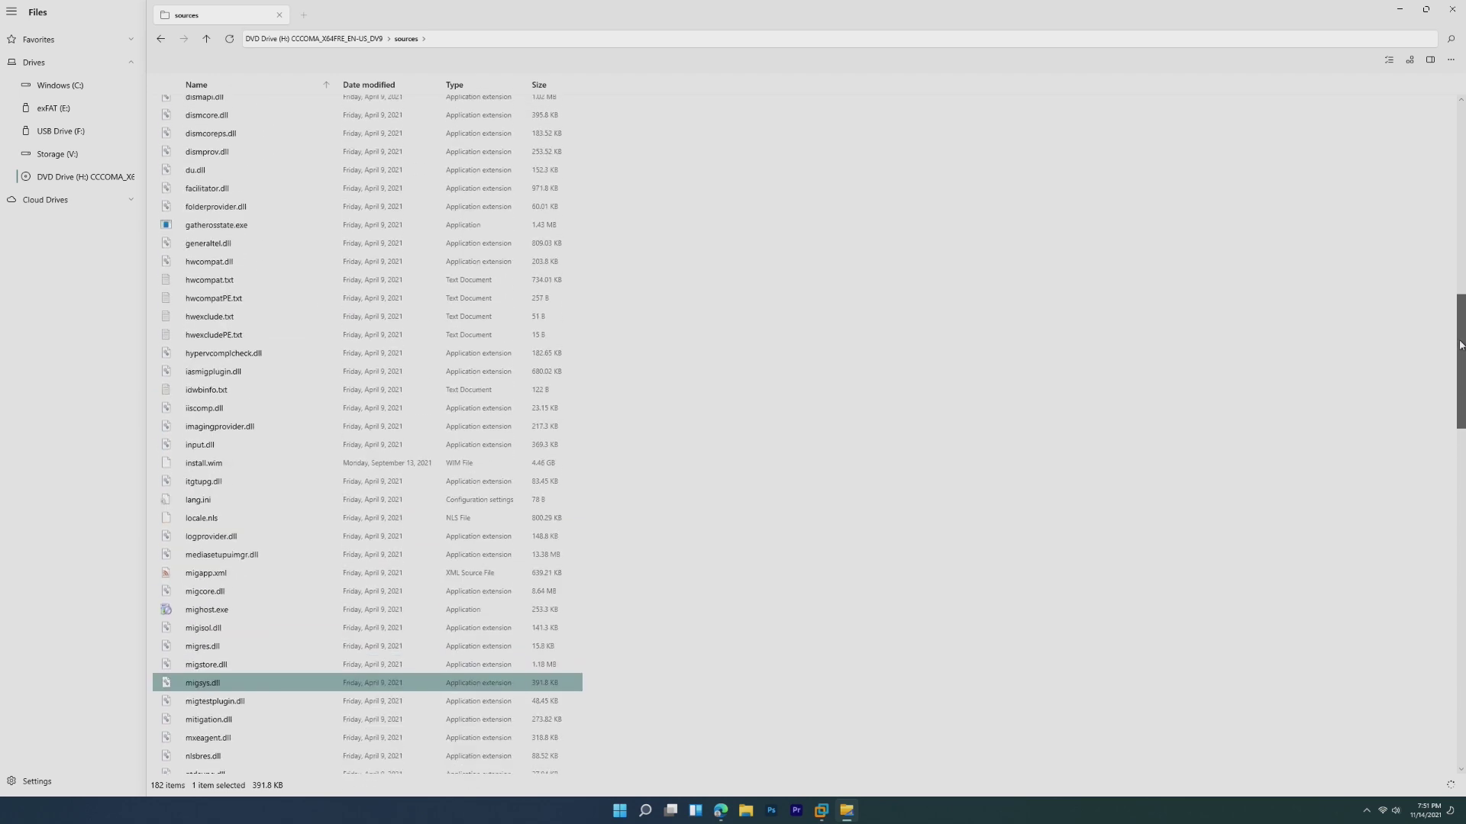
{"action": "left_click", "coordinate": [611, 460]}
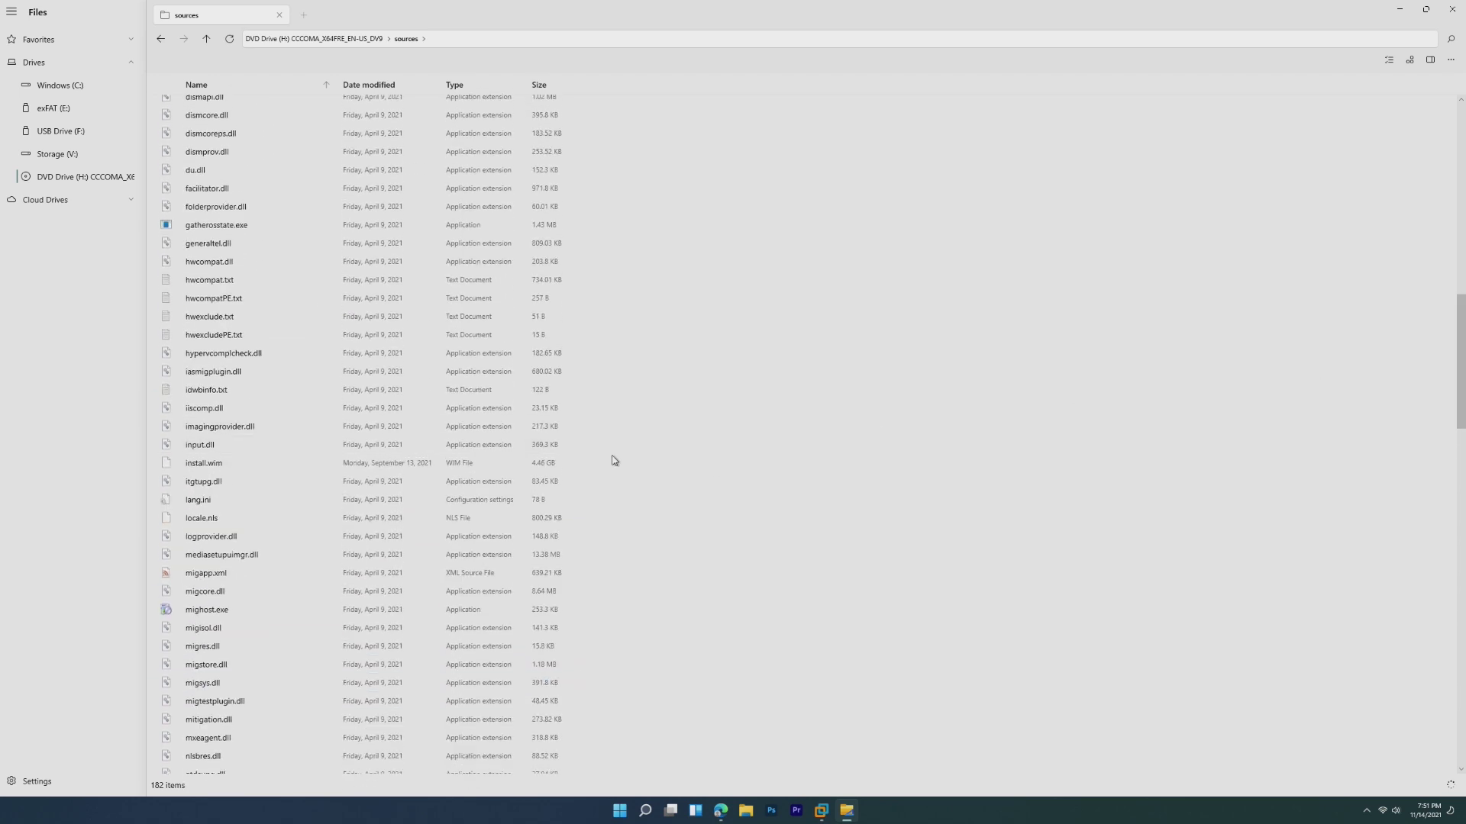
{"action": "left_click", "coordinate": [215, 469]}
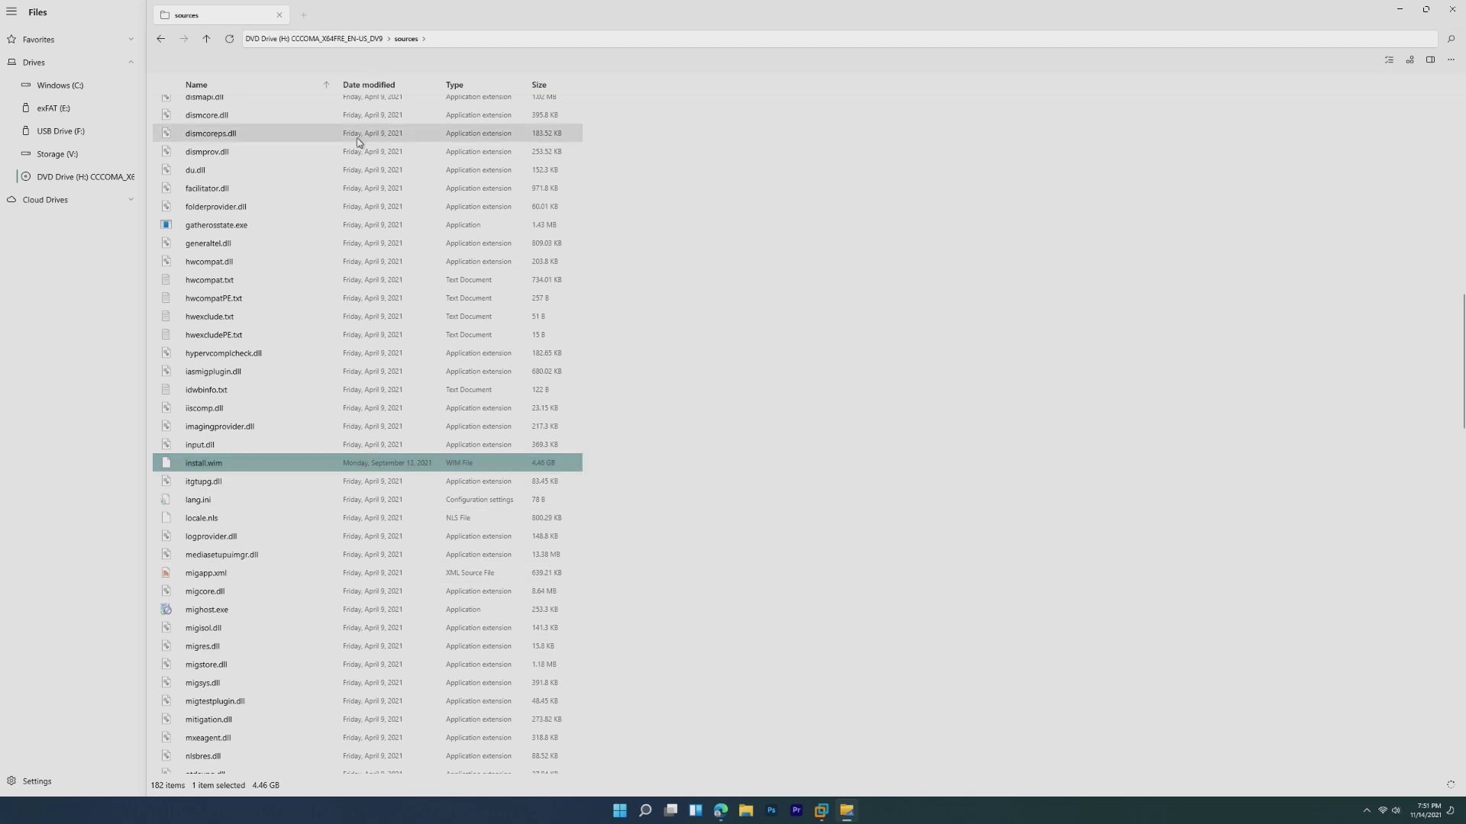
{"action": "mouse_move", "coordinate": [819, 538]}
{"action": "left_mouse_down"}
{"action": "mouse_move", "coordinate": [763, 389]}
{"action": "mouse_move", "coordinate": [799, 539]}
{"action": "left_mouse_up"}
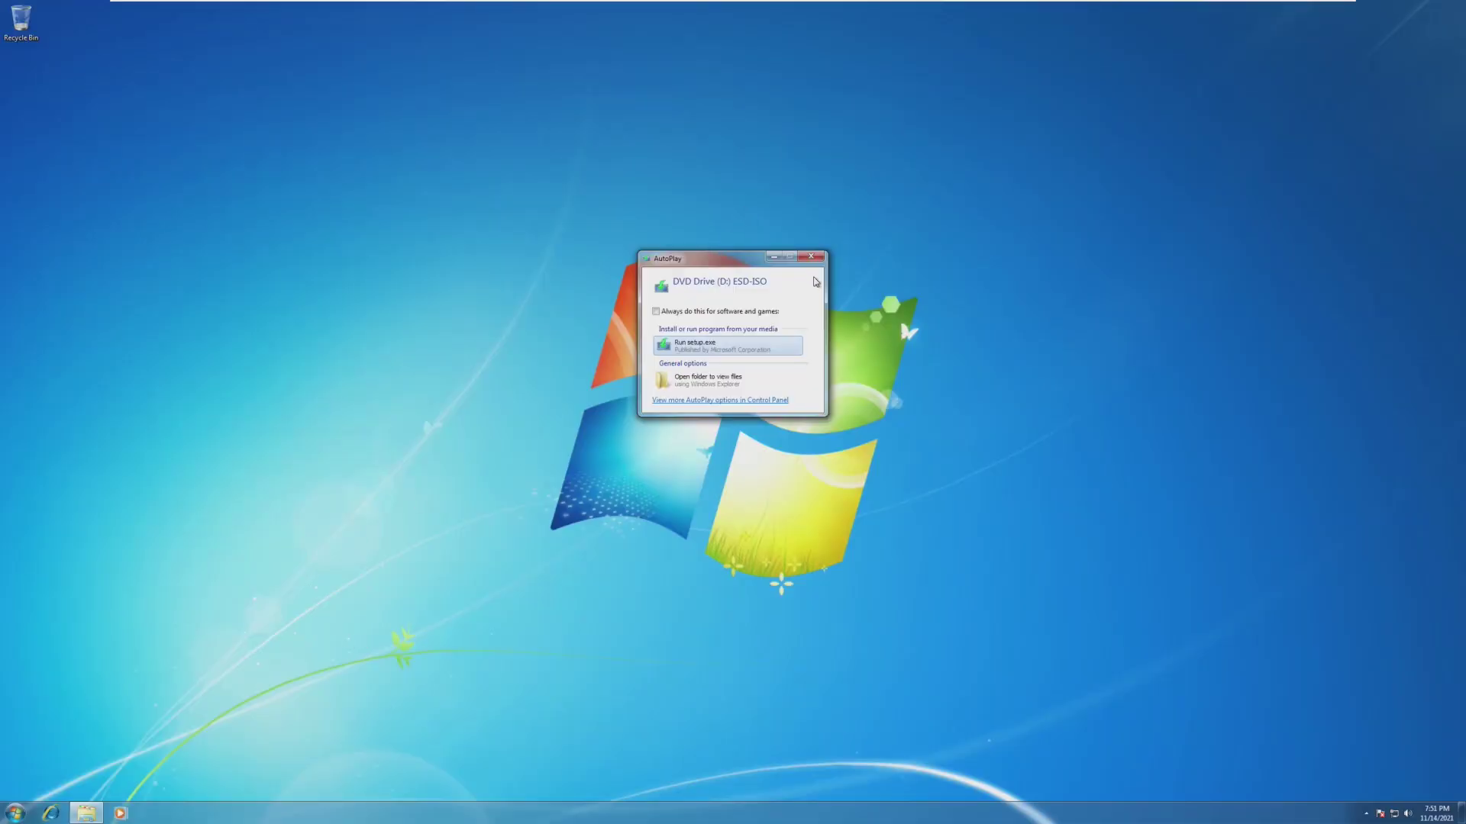
- Dismiss the disc's AutoPlay prompt, then open and close Task Manager from the taskbar
{"action": "left_click", "coordinate": [812, 257]}
{"action": "right_click", "coordinate": [707, 809]}
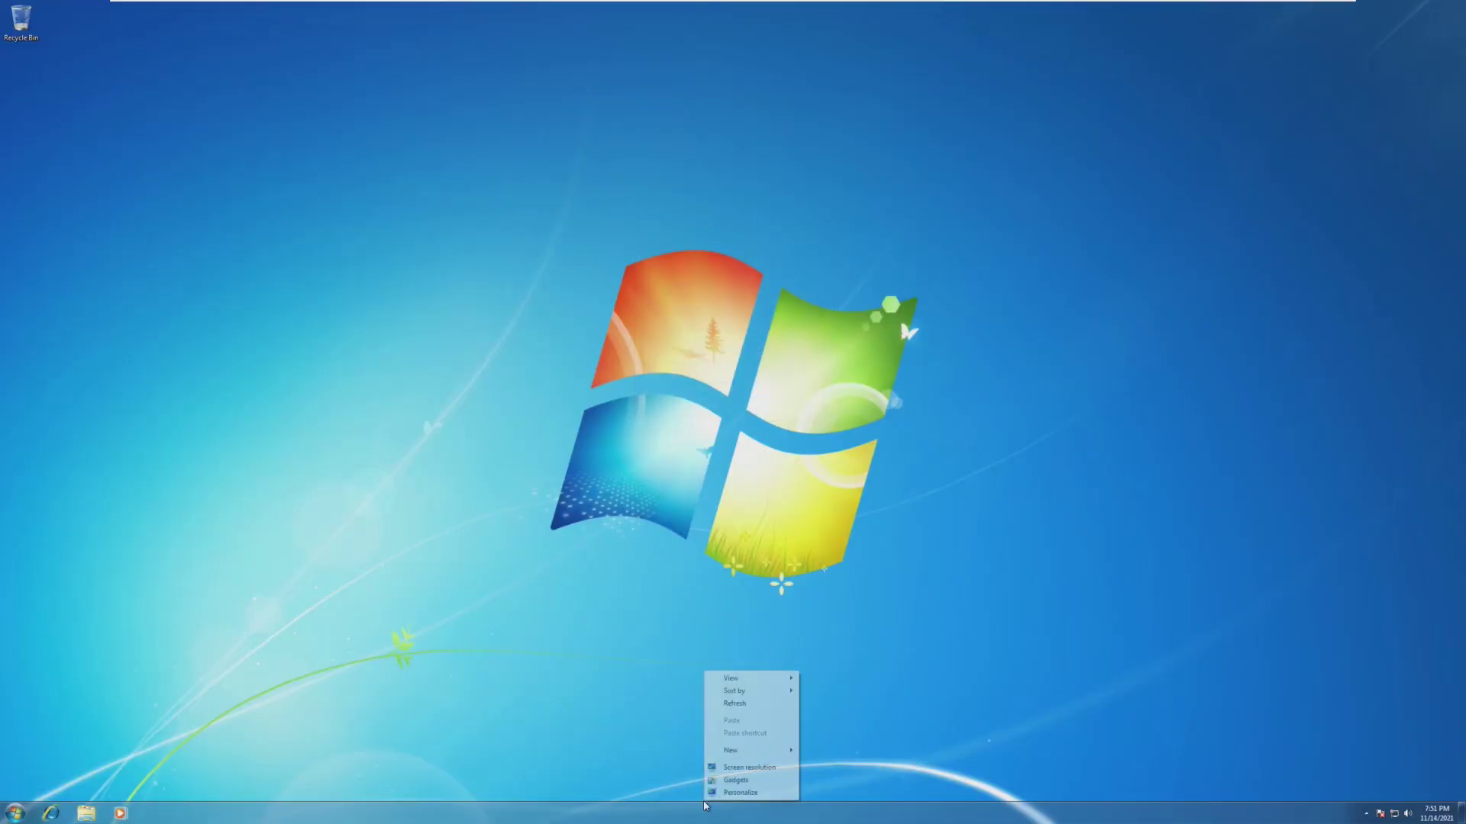
{"action": "left_click", "coordinate": [741, 765]}
{"action": "left_click", "coordinate": [548, 266]}
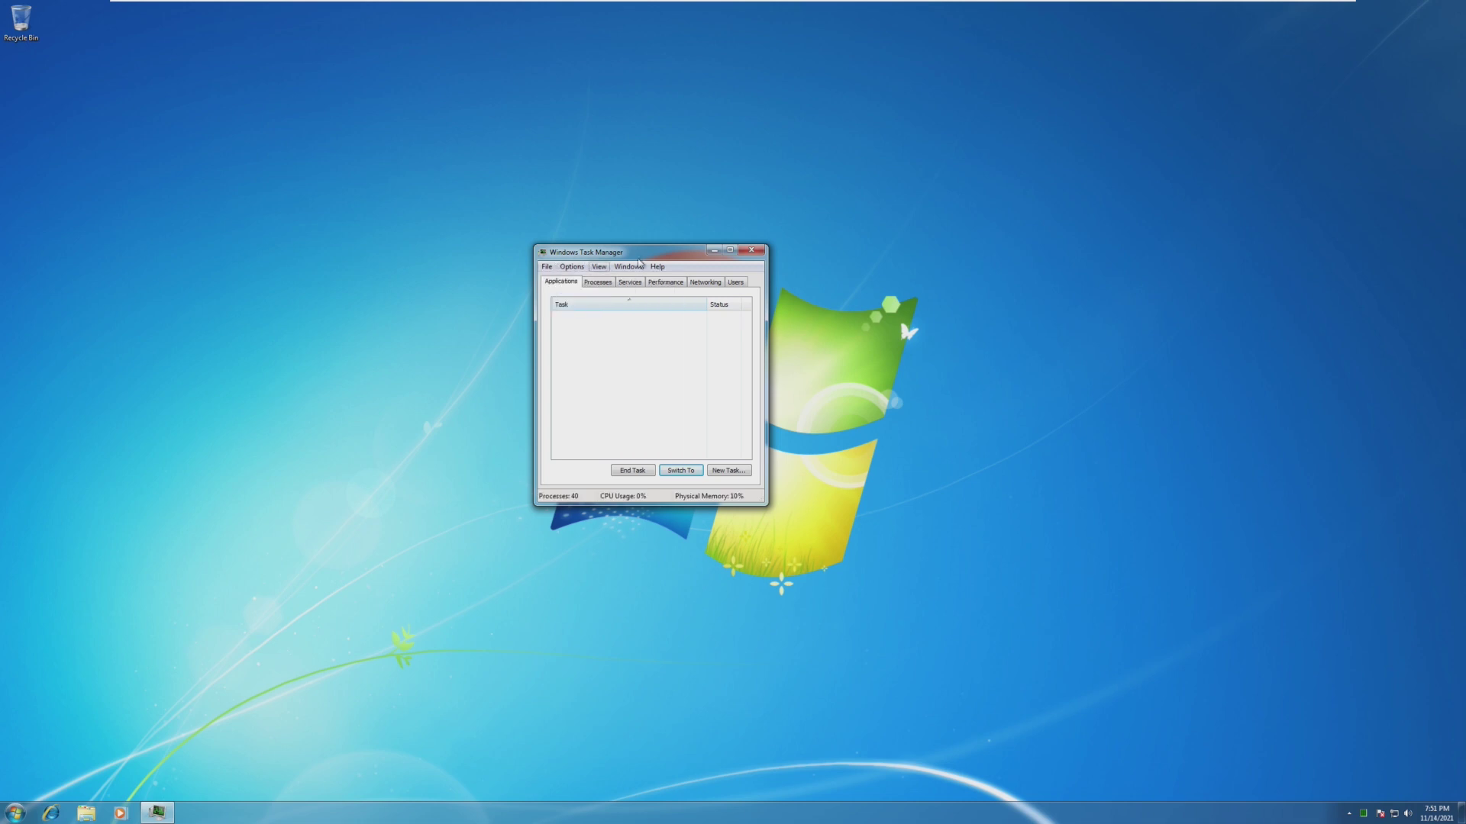
{"action": "left_click", "coordinate": [751, 250]}
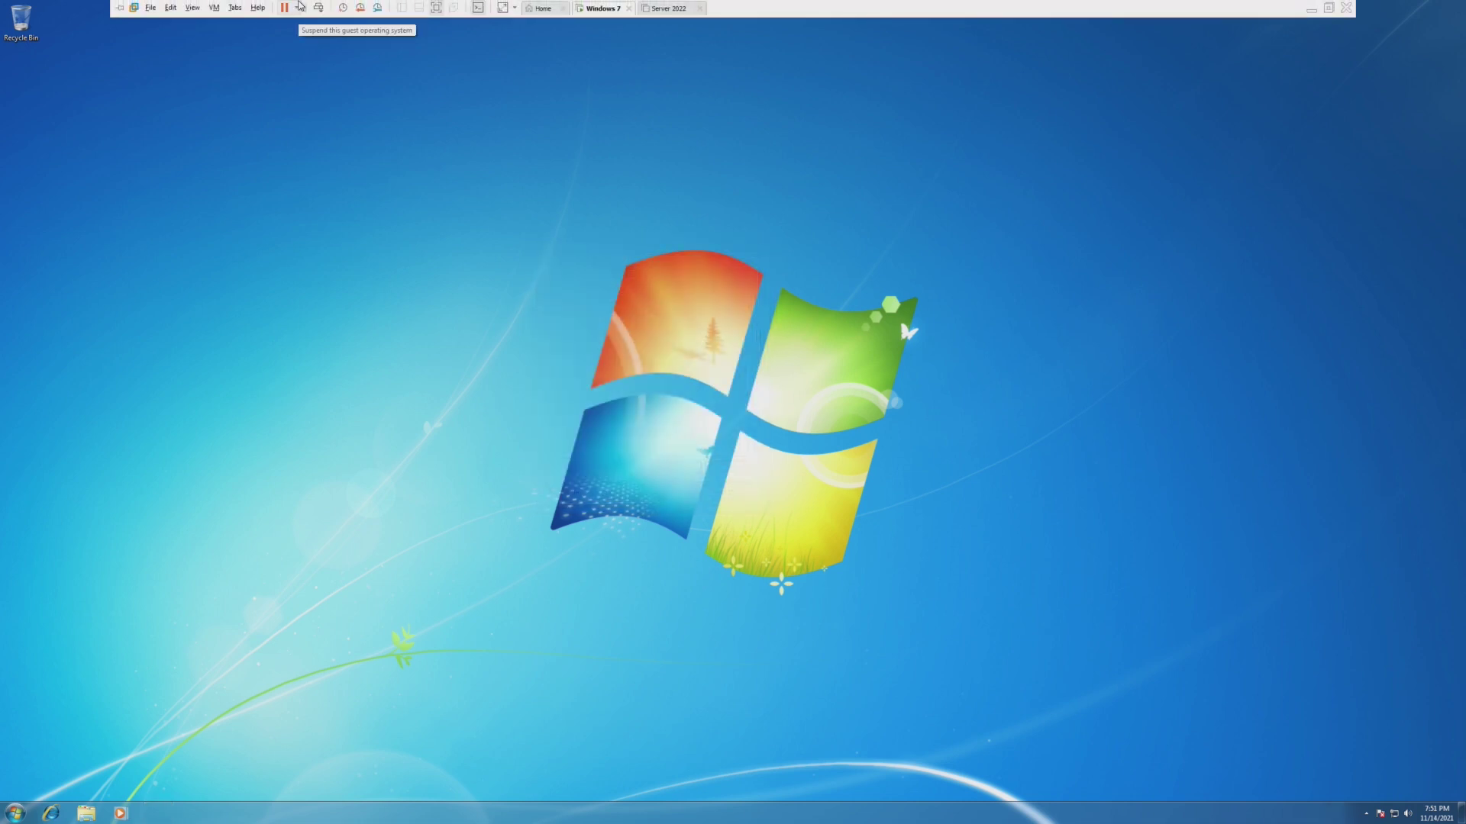
- Open and dismiss the VMware VM menu while setup.exe launches to Install Windows 11
{"action": "left_click", "coordinate": [296, 8]}
{"action": "left_click", "coordinate": [214, 8]}
{"action": "left_click", "coordinate": [527, 282]}
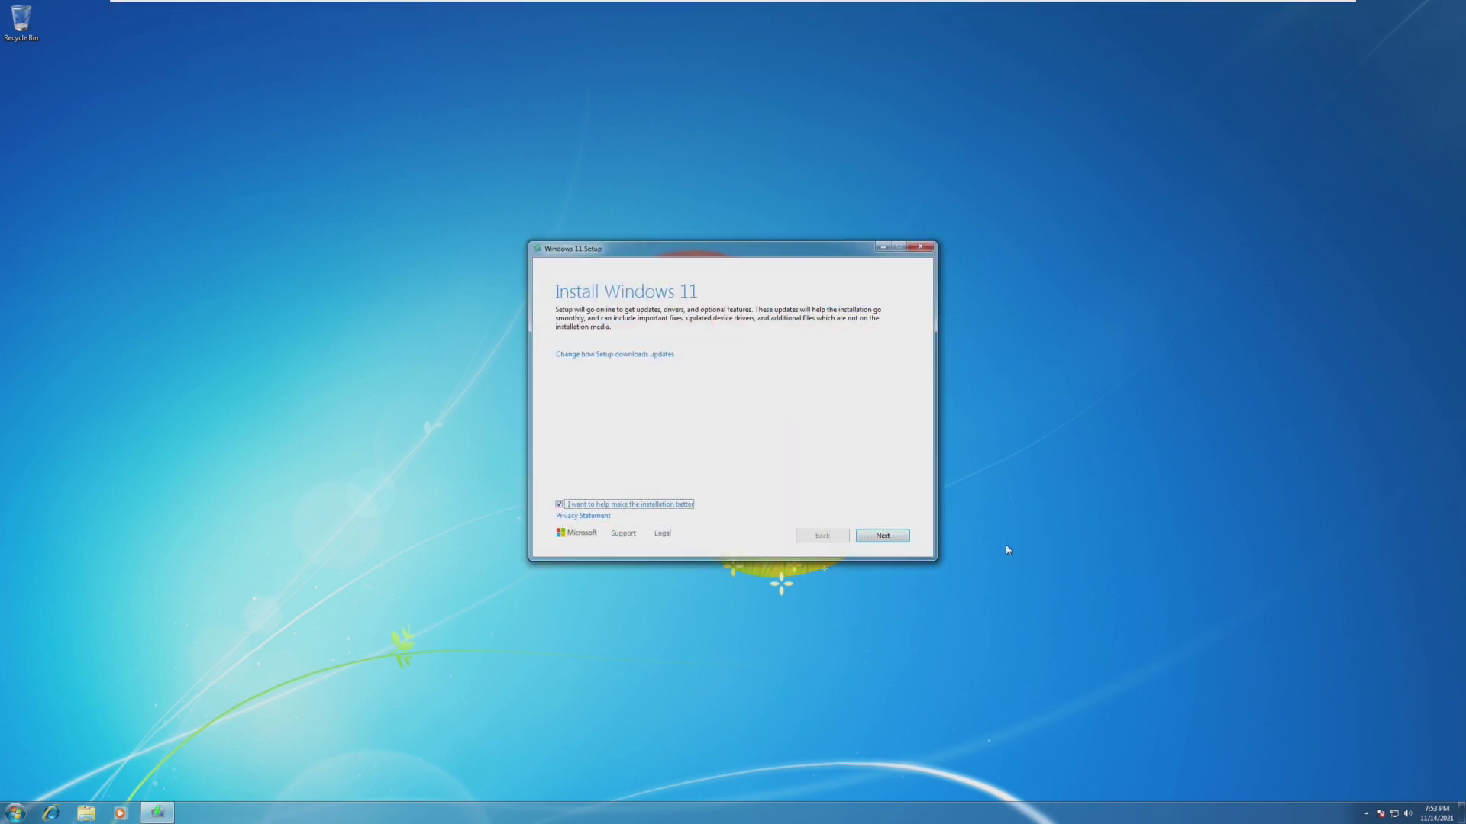
- Start Setup's update check from Install Windows 11, then reposition its window and open and close the Start menu
{"action": "left_click", "coordinate": [905, 544]}
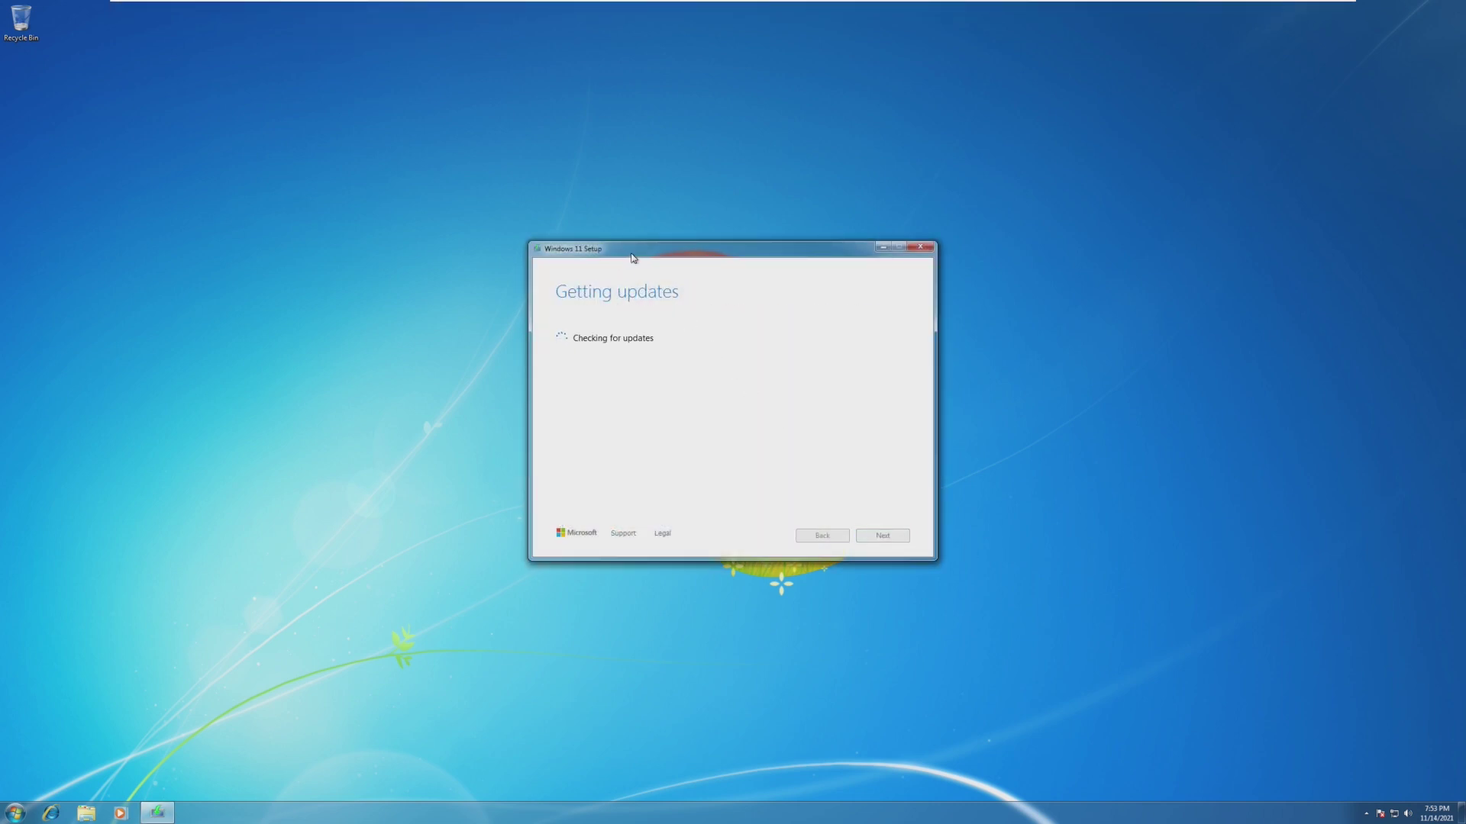
{"action": "left_click_drag", "start_coordinate": [635, 254], "coordinate": [547, 245]}
{"action": "left_click", "coordinate": [610, 213]}
{"action": "left_click", "coordinate": [590, 221]}
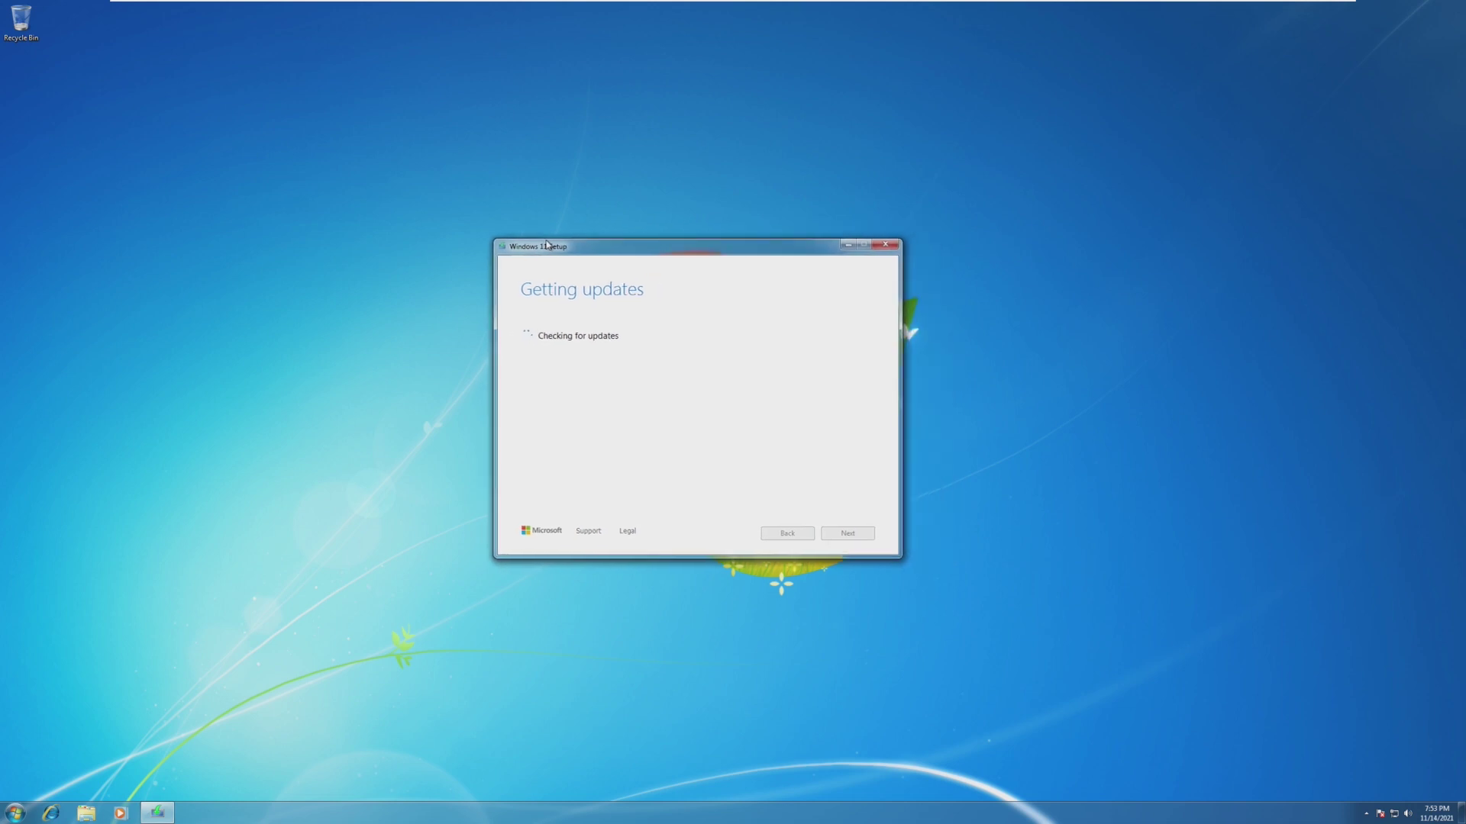
{"action": "left_click", "coordinate": [13, 813]}
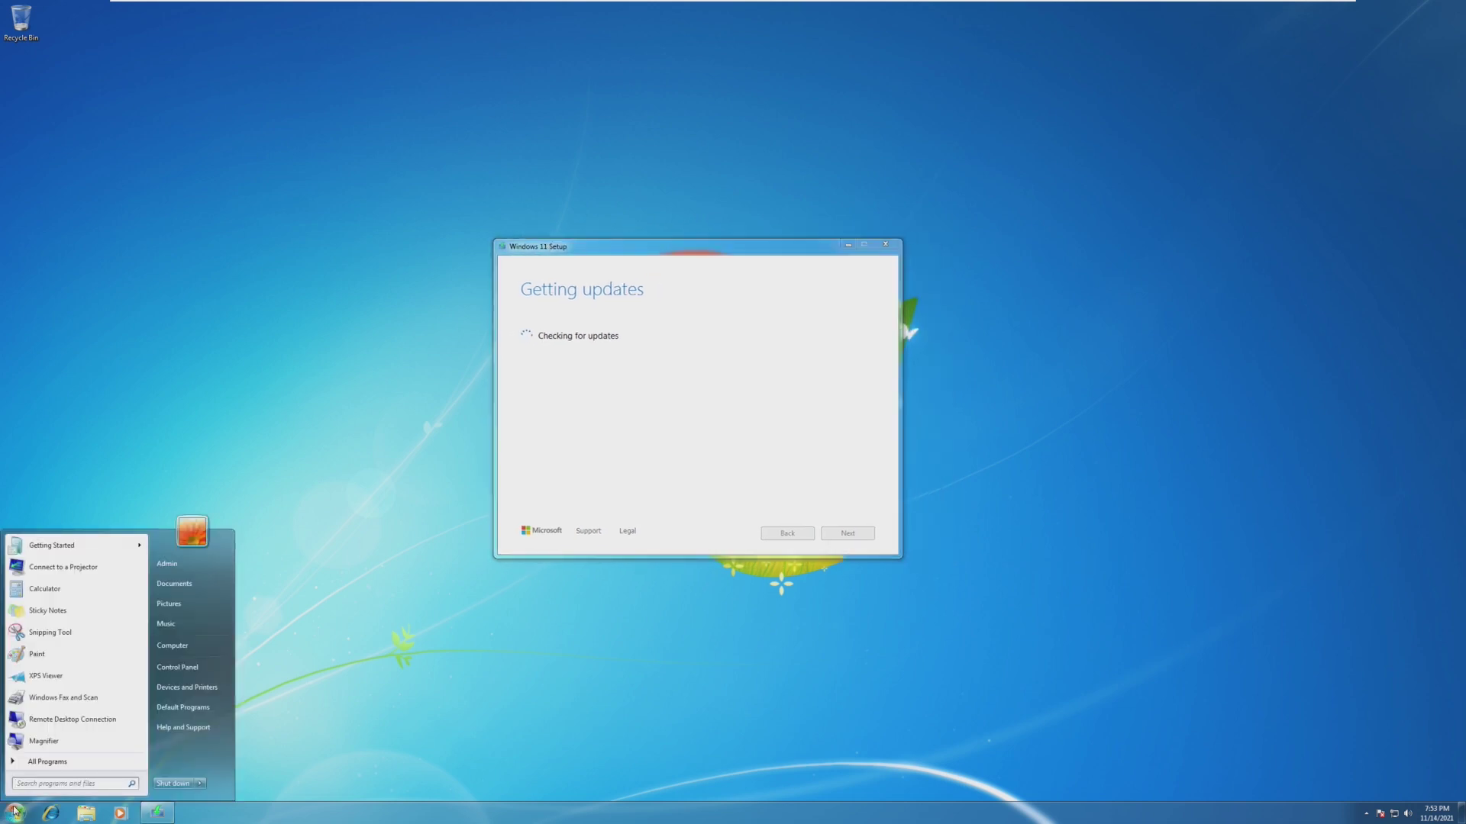
{"action": "left_click", "coordinate": [249, 760]}
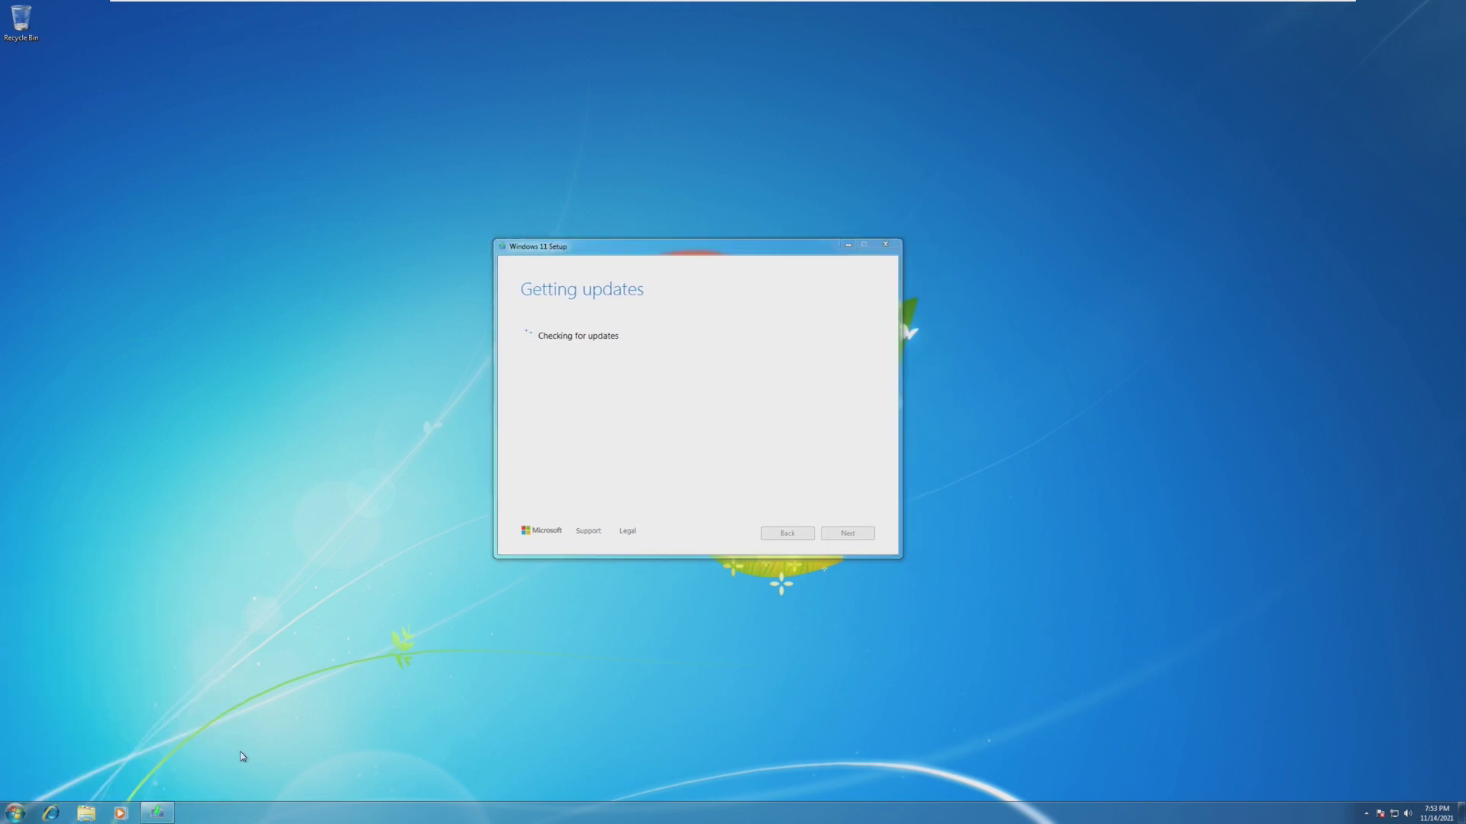
{"action": "key", "text": "Return"}
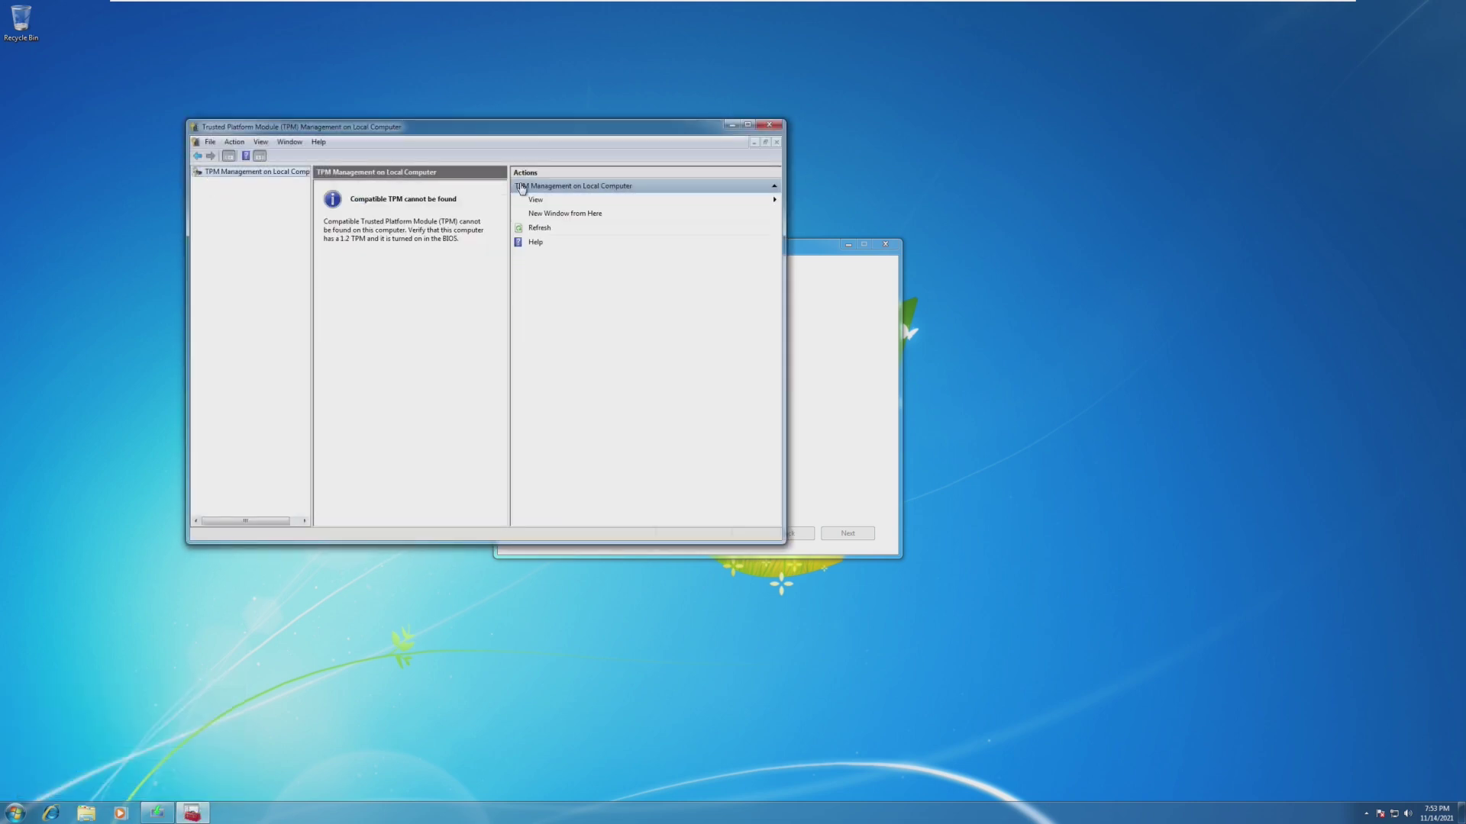
{"action": "left_click", "coordinate": [769, 124]}
{"action": "left_click_drag", "start_coordinate": [765, 252], "coordinate": [958, 224]}
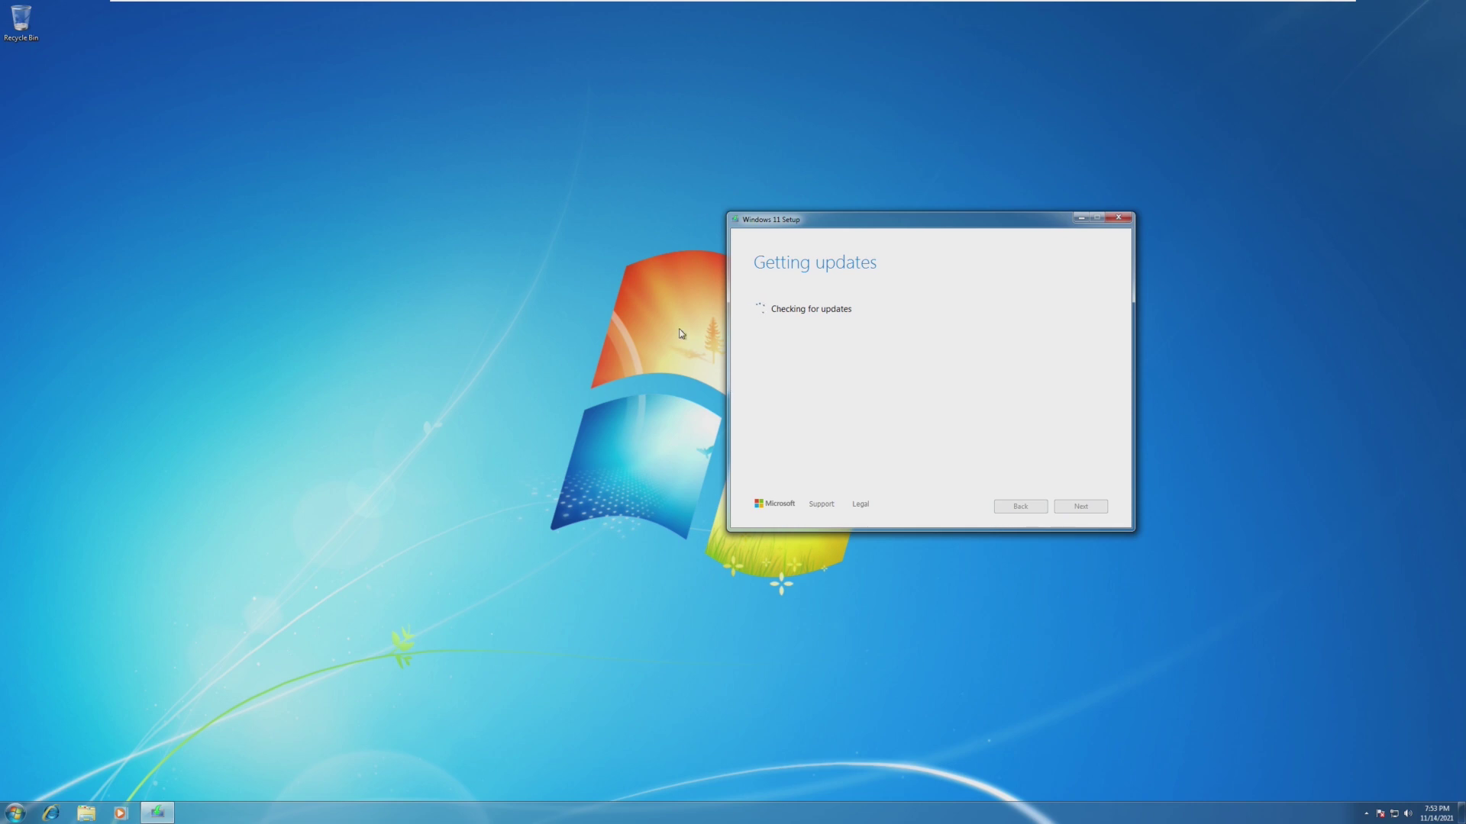
- Move the Setup window left and wait for it to reach Checking your PC
{"action": "left_click_drag", "start_coordinate": [877, 220], "coordinate": [677, 243]}
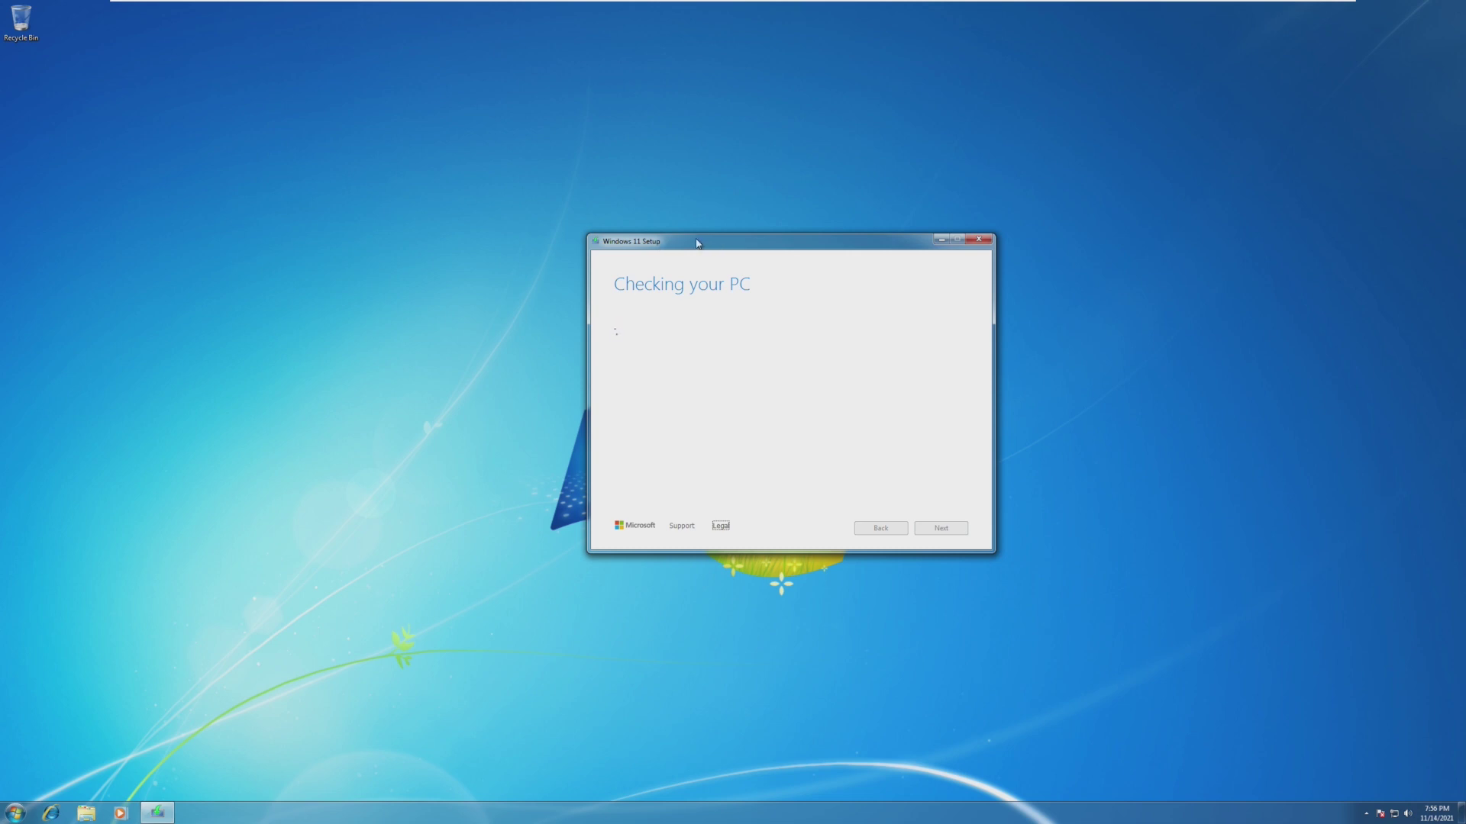
- Quit Windows 11 Setup, then open CD/DVD (SATA) settings and browse to the CCCOMA_X64FRE_EN-US_DV9 ISO
{"action": "left_click", "coordinate": [978, 239]}
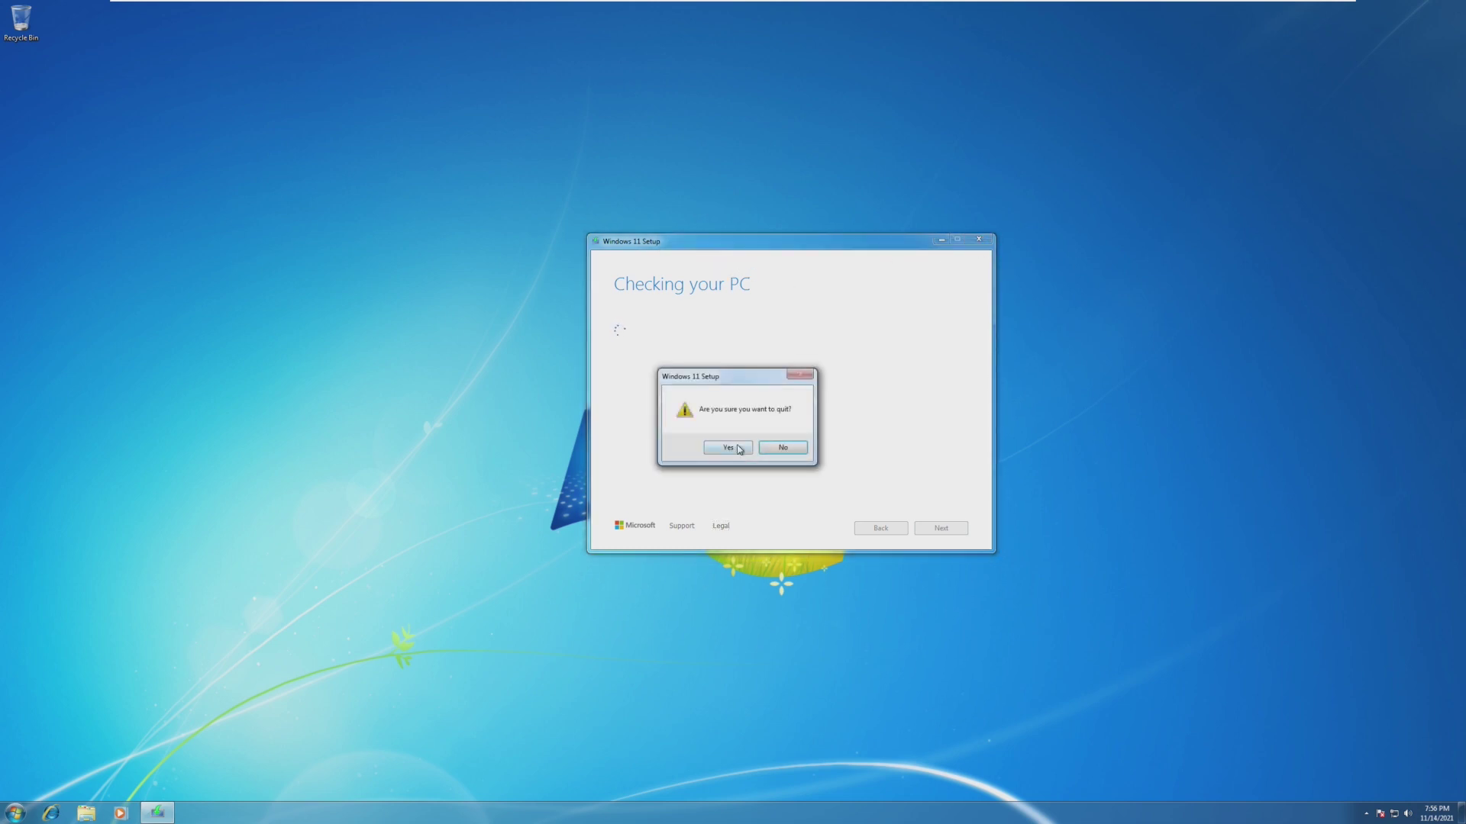
{"action": "left_click", "coordinate": [728, 447]}
{"action": "mouse_move", "coordinate": [371, 4]}
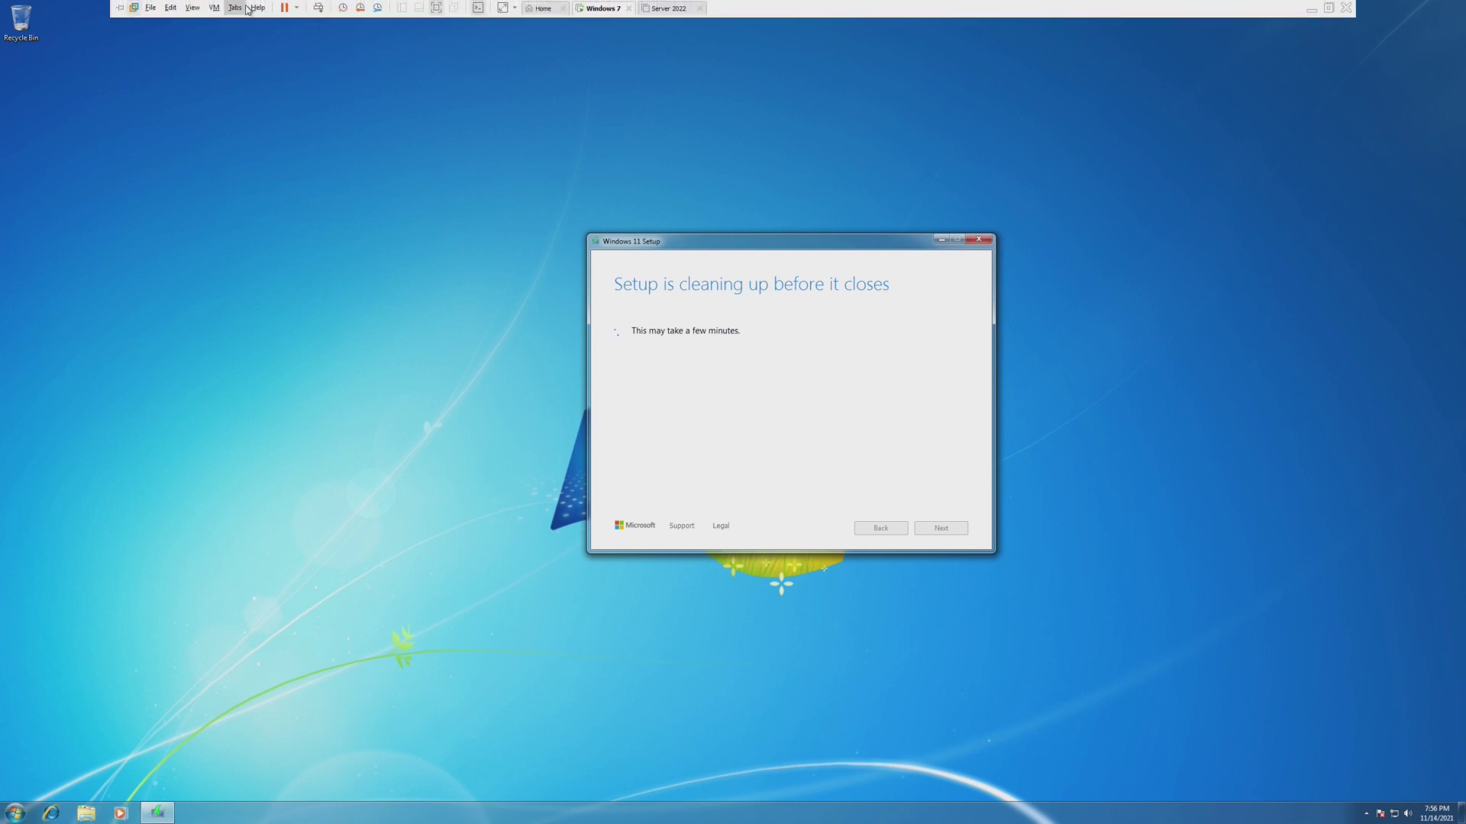
{"action": "left_click", "coordinate": [213, 8]}
{"action": "mouse_move", "coordinate": [222, 38]}
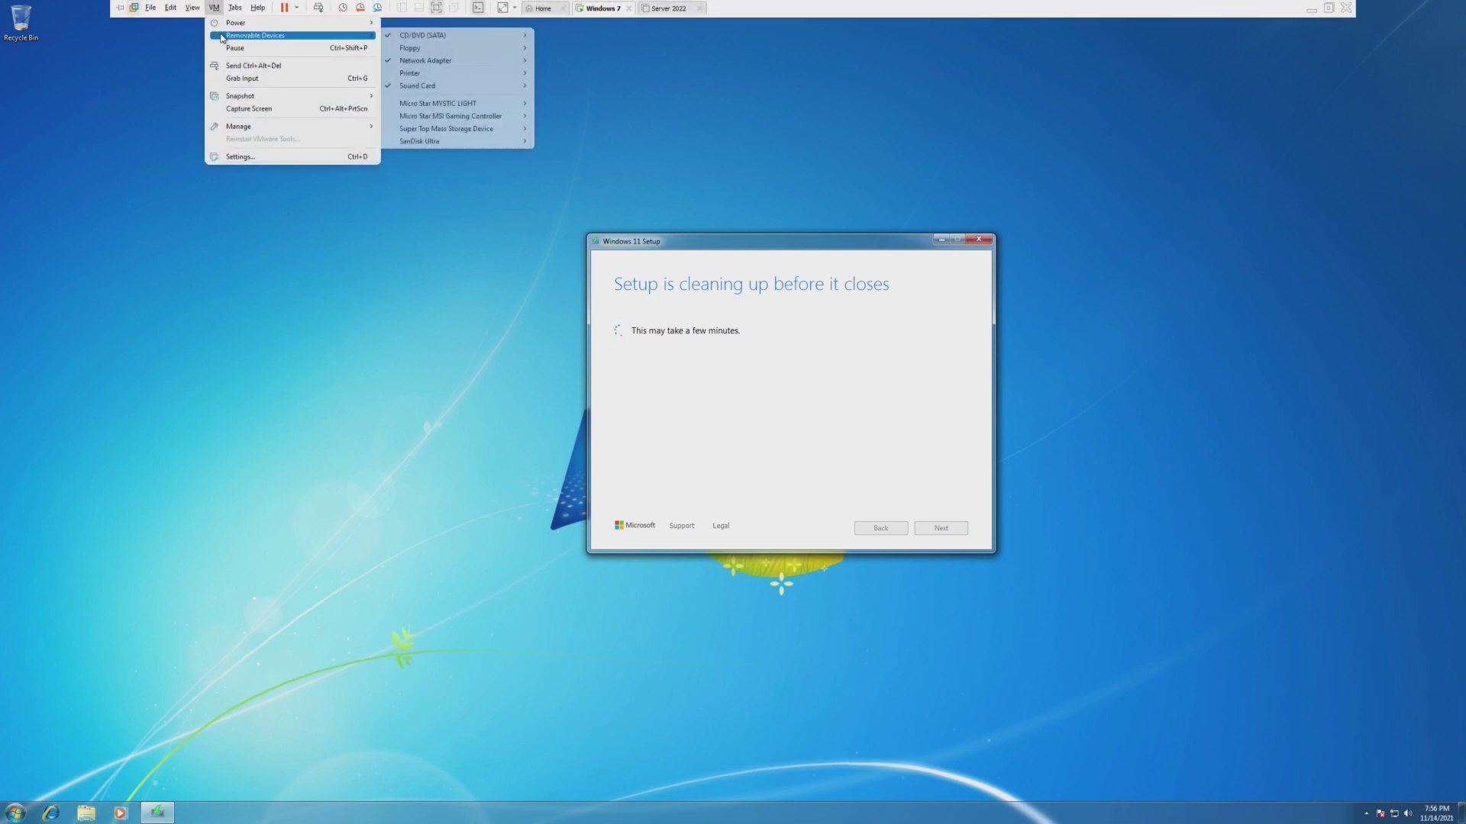
{"action": "mouse_move", "coordinate": [454, 35]}
{"action": "left_click", "coordinate": [574, 48]}
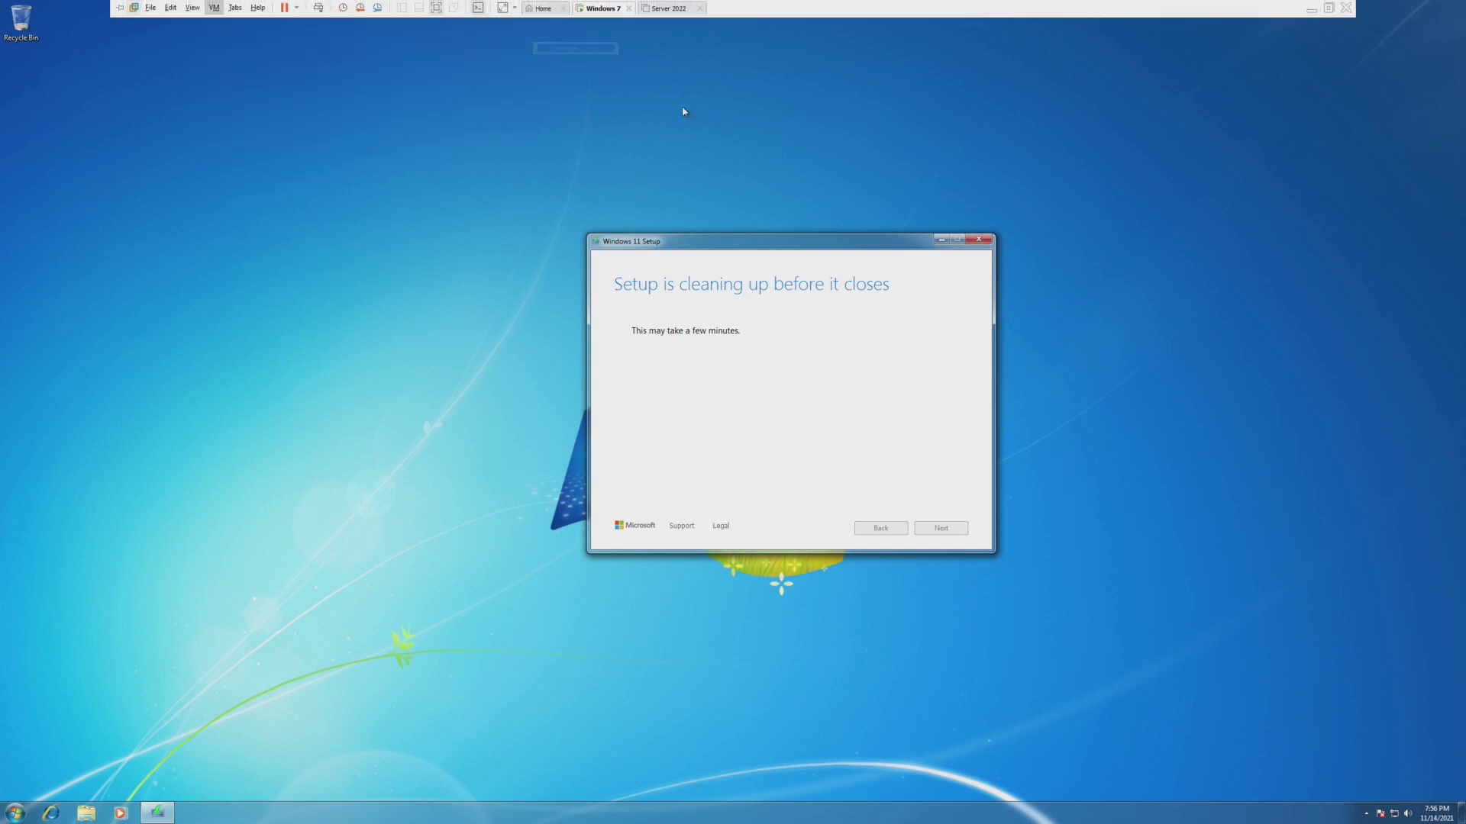
{"action": "left_click", "coordinate": [913, 337]}
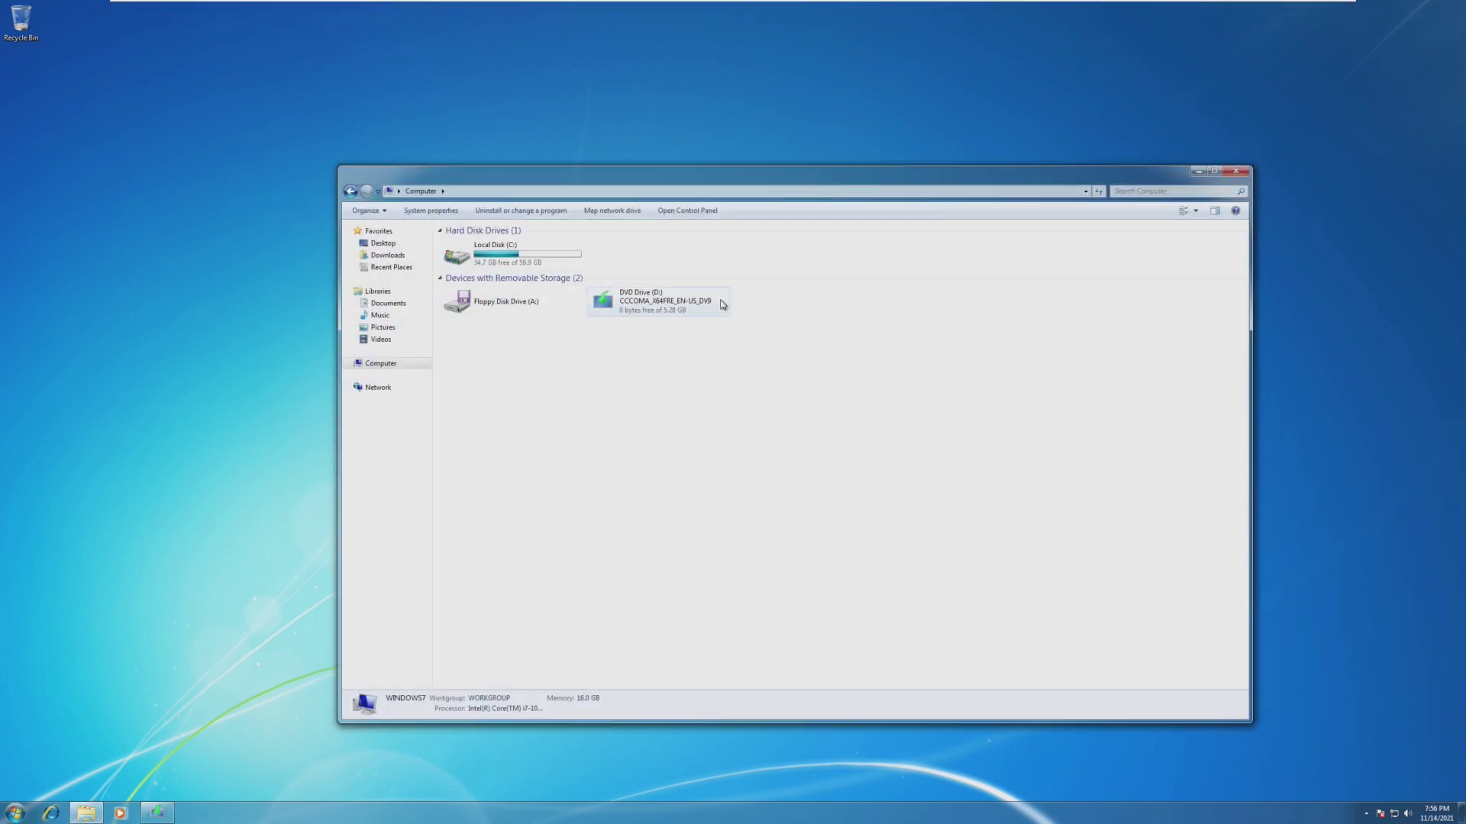
- Run setup.exe from DVD Drive (D:) and approve the User Account Control prompt
{"action": "left_click_drag", "start_coordinate": [595, 323], "coordinate": [686, 346]}
{"action": "left_click", "coordinate": [651, 316]}
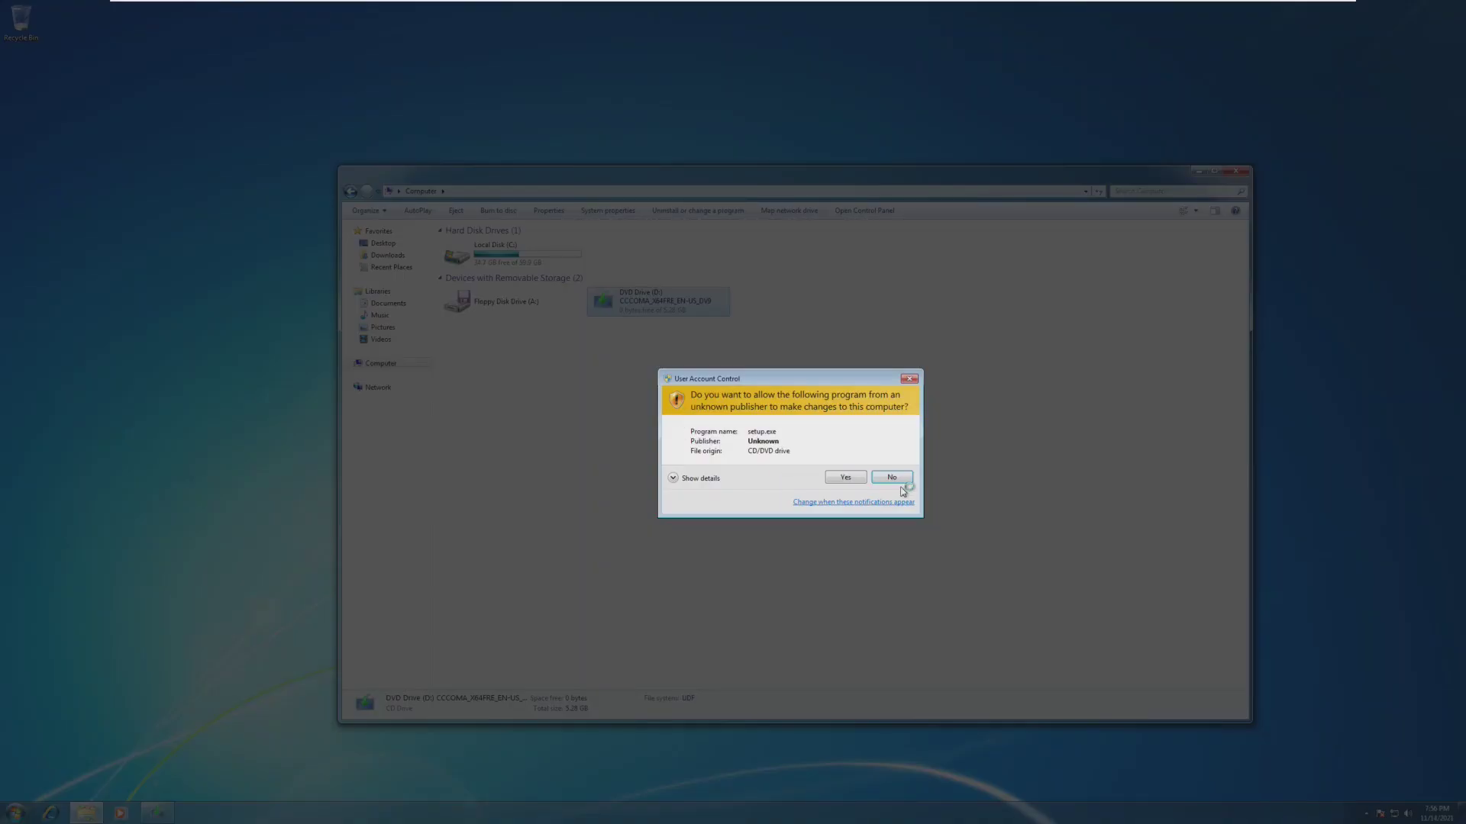
{"action": "left_click", "coordinate": [845, 478]}
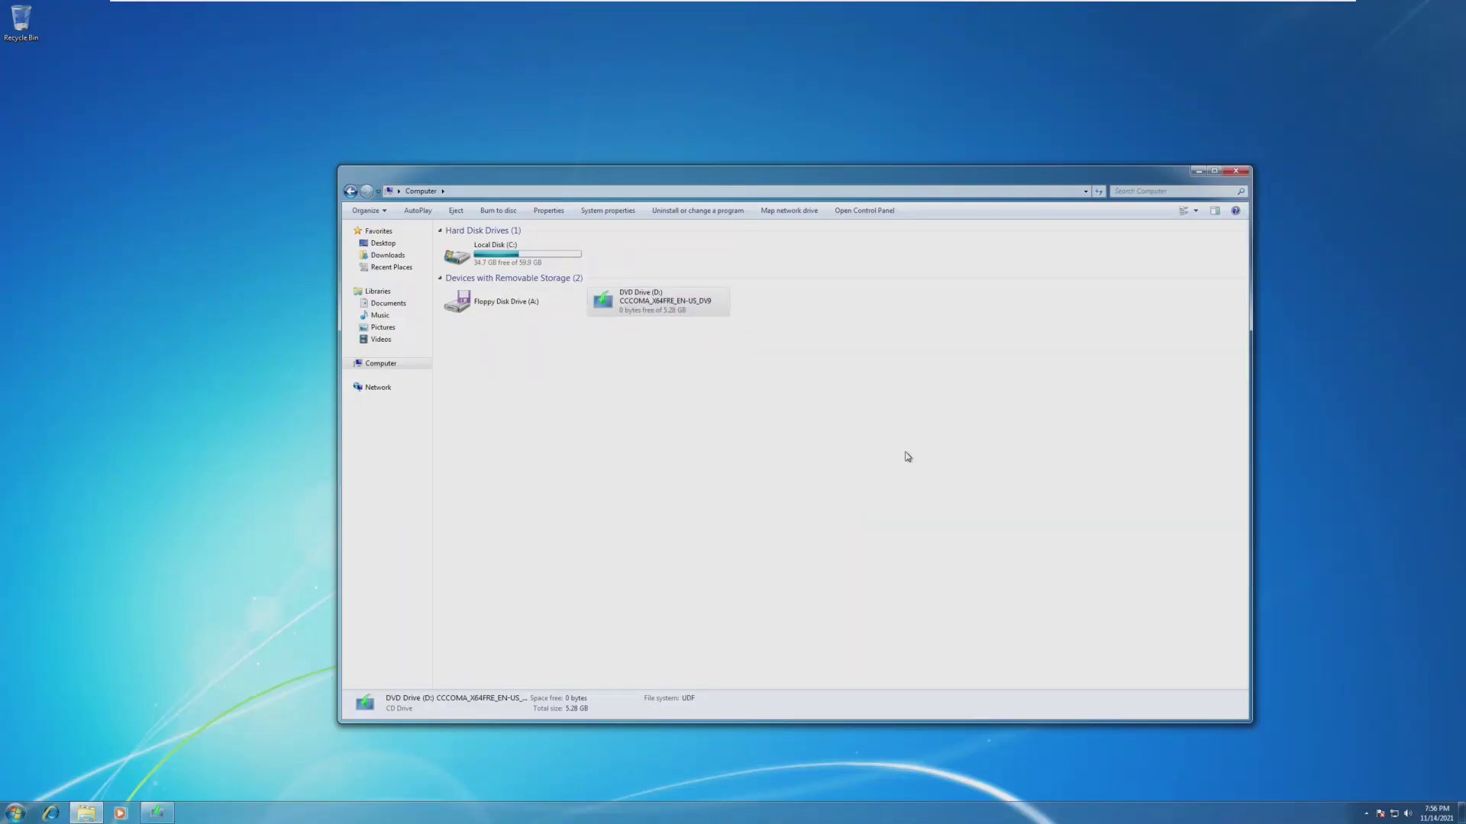
{"action": "left_click", "coordinate": [825, 438]}
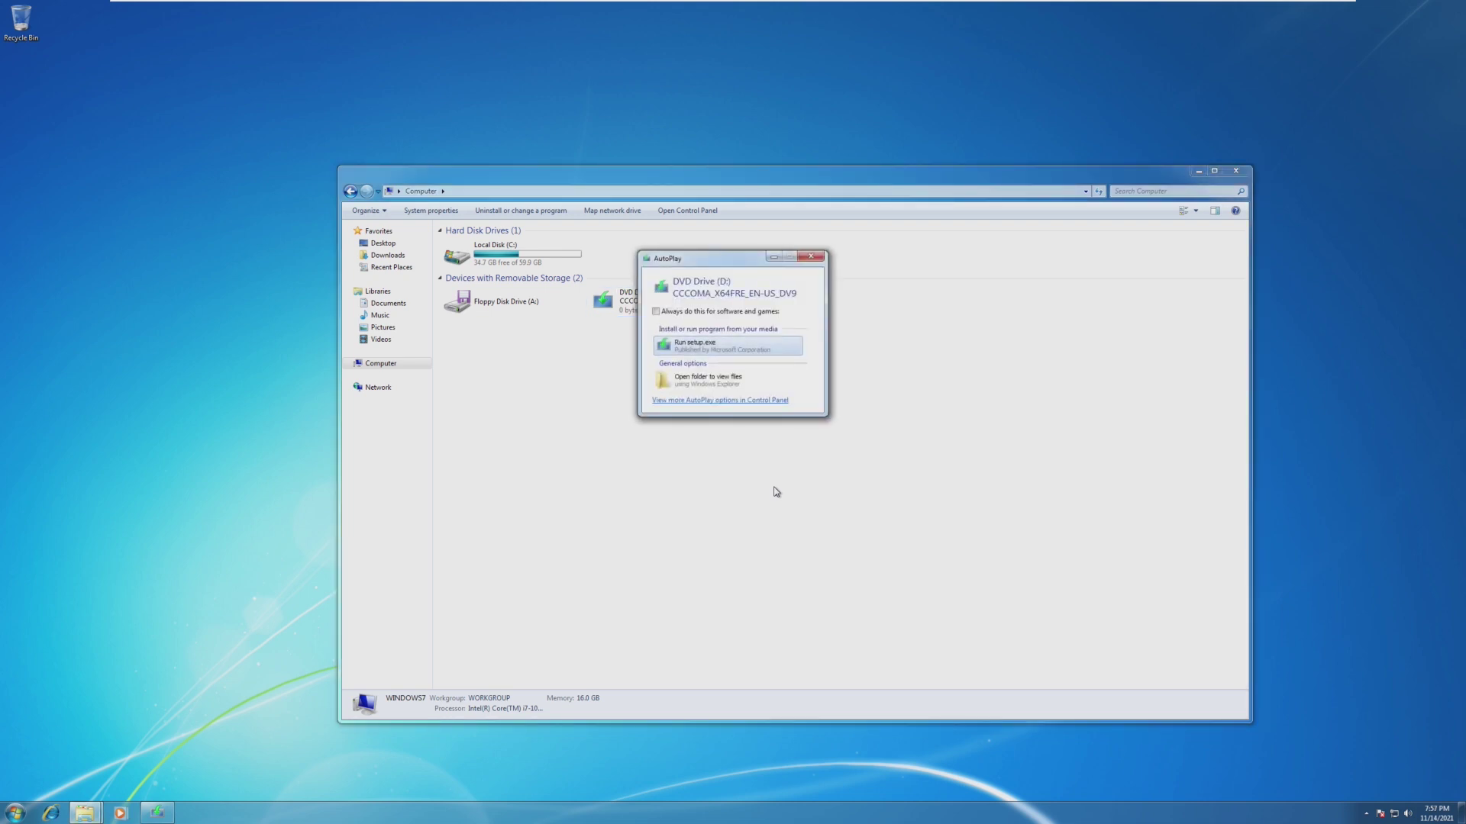
- Minimize the closing Windows 11 Setup window and close the DVD's AutoPlay dialog
{"action": "left_click", "coordinate": [162, 813]}
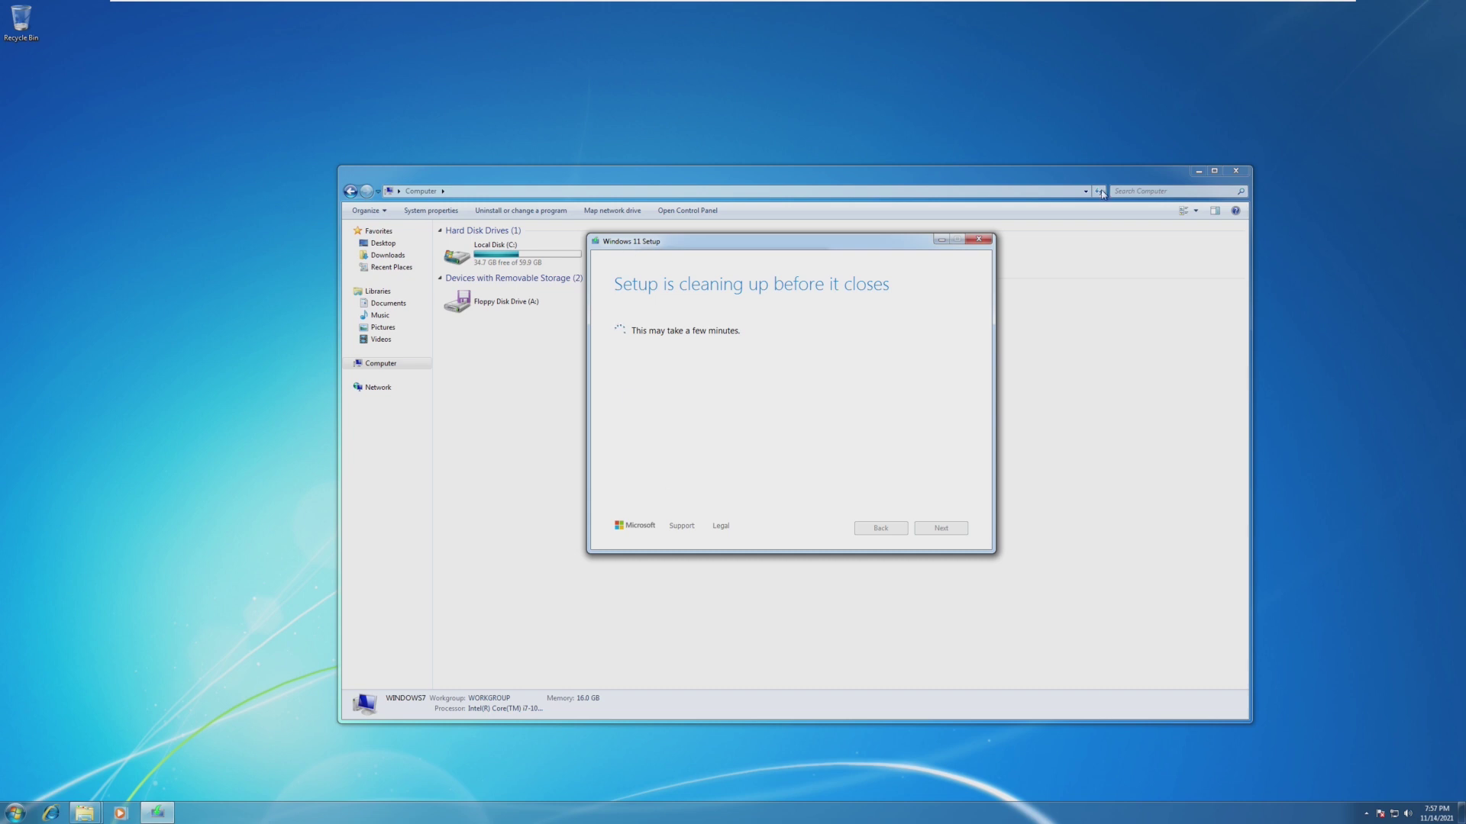
{"action": "left_click", "coordinate": [945, 241]}
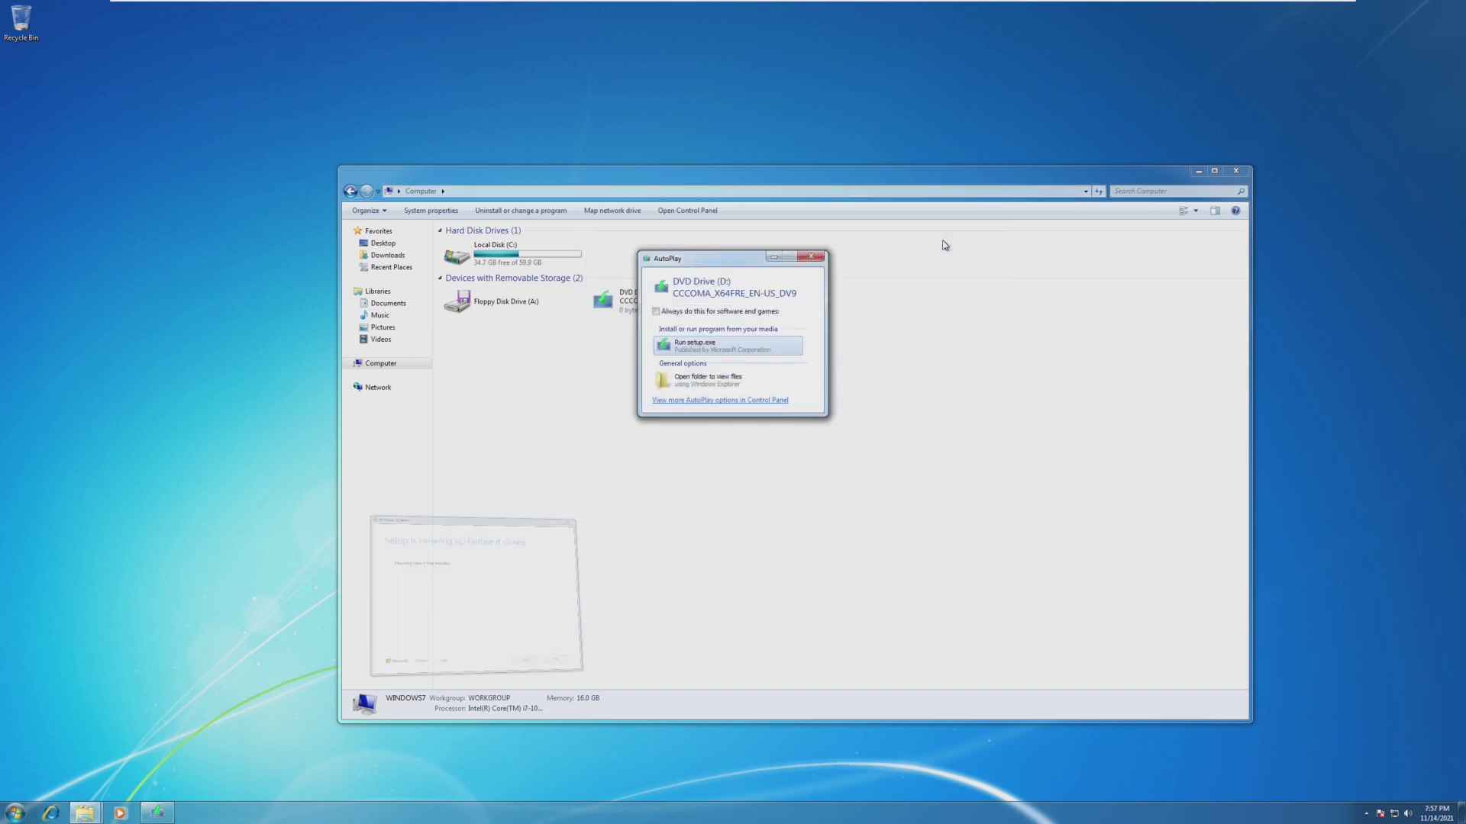
{"action": "left_click", "coordinate": [811, 256]}
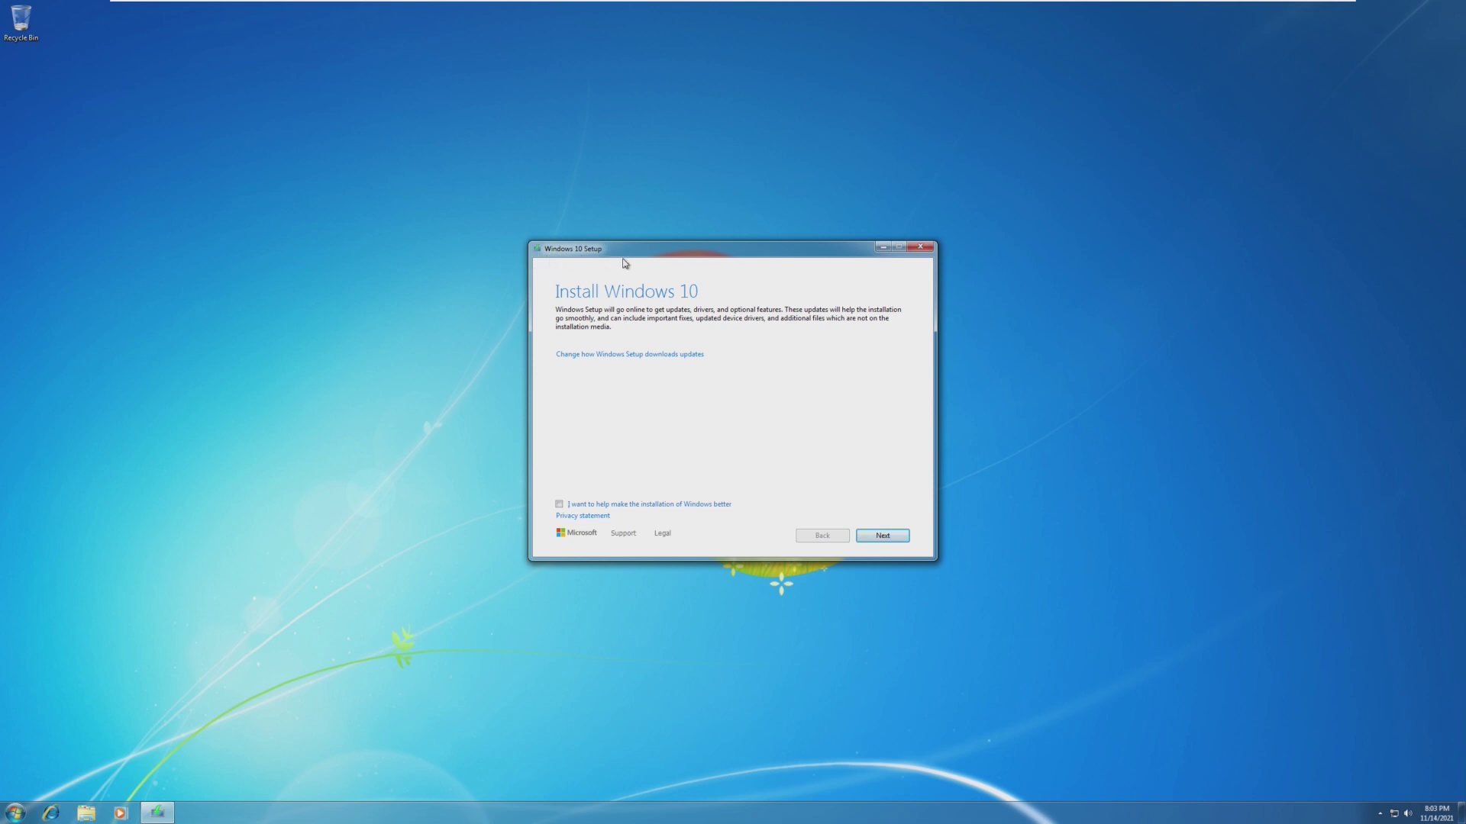
- Continue past the Install Windows 10 page and wait for the Product key page
{"action": "left_click", "coordinate": [864, 536]}
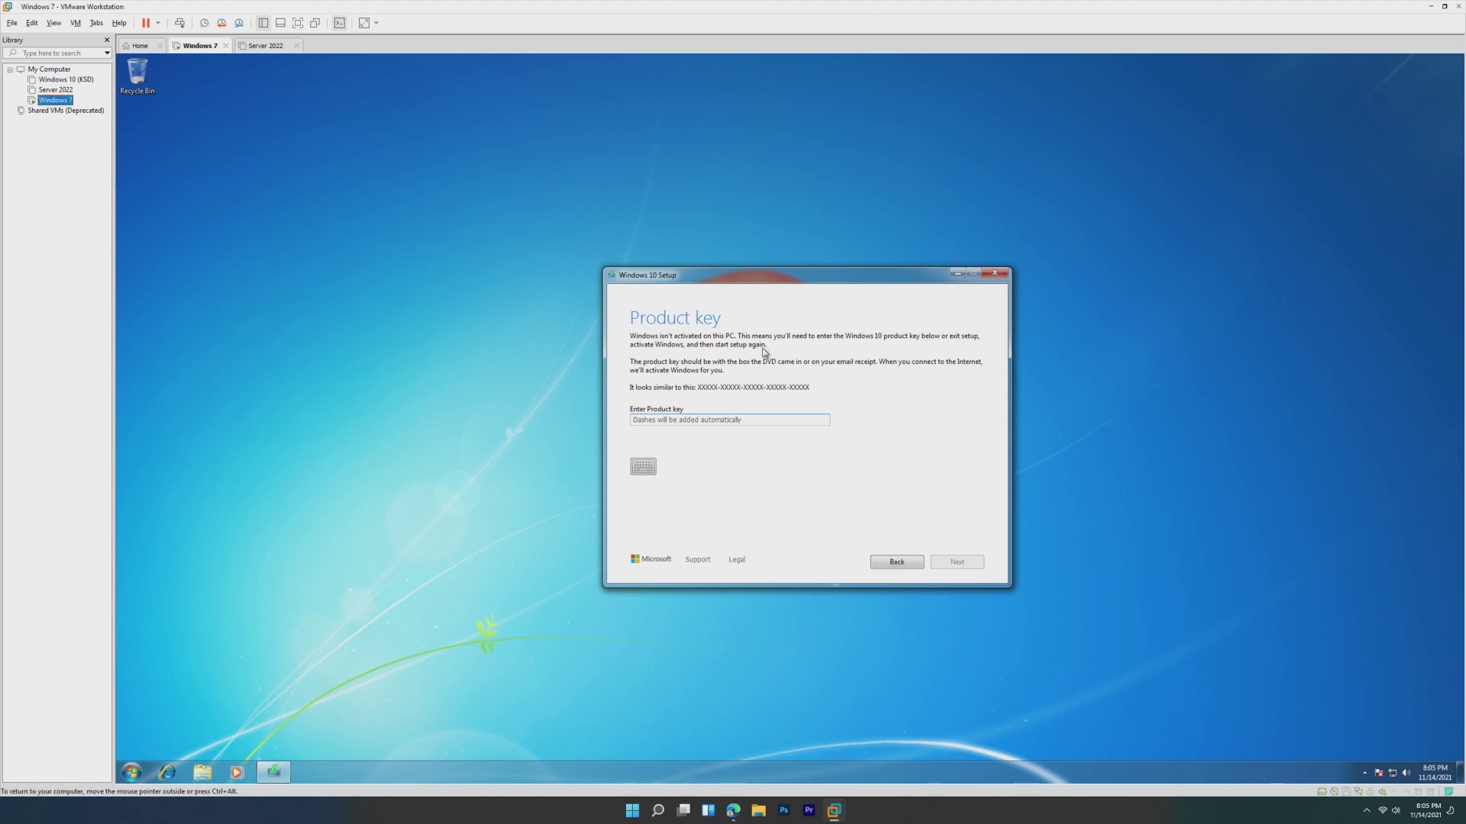
- Copy the Windows 11 Pro KMS client key from Edge, paste it as the product key, and accept the licence terms
{"action": "key", "text": "alt+Tab"}
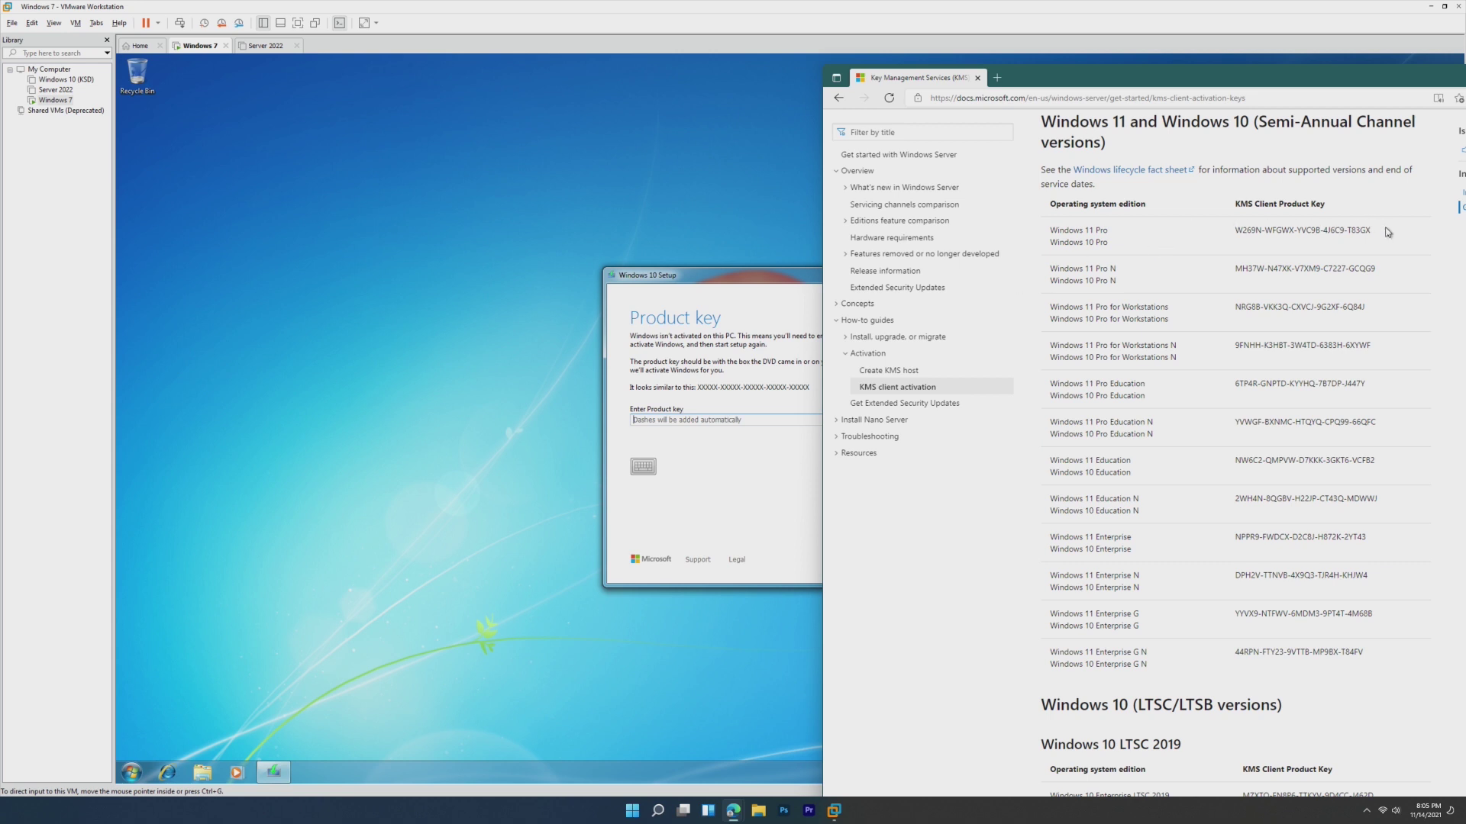
{"action": "left_click_drag", "start_coordinate": [1387, 232], "coordinate": [1234, 225]}
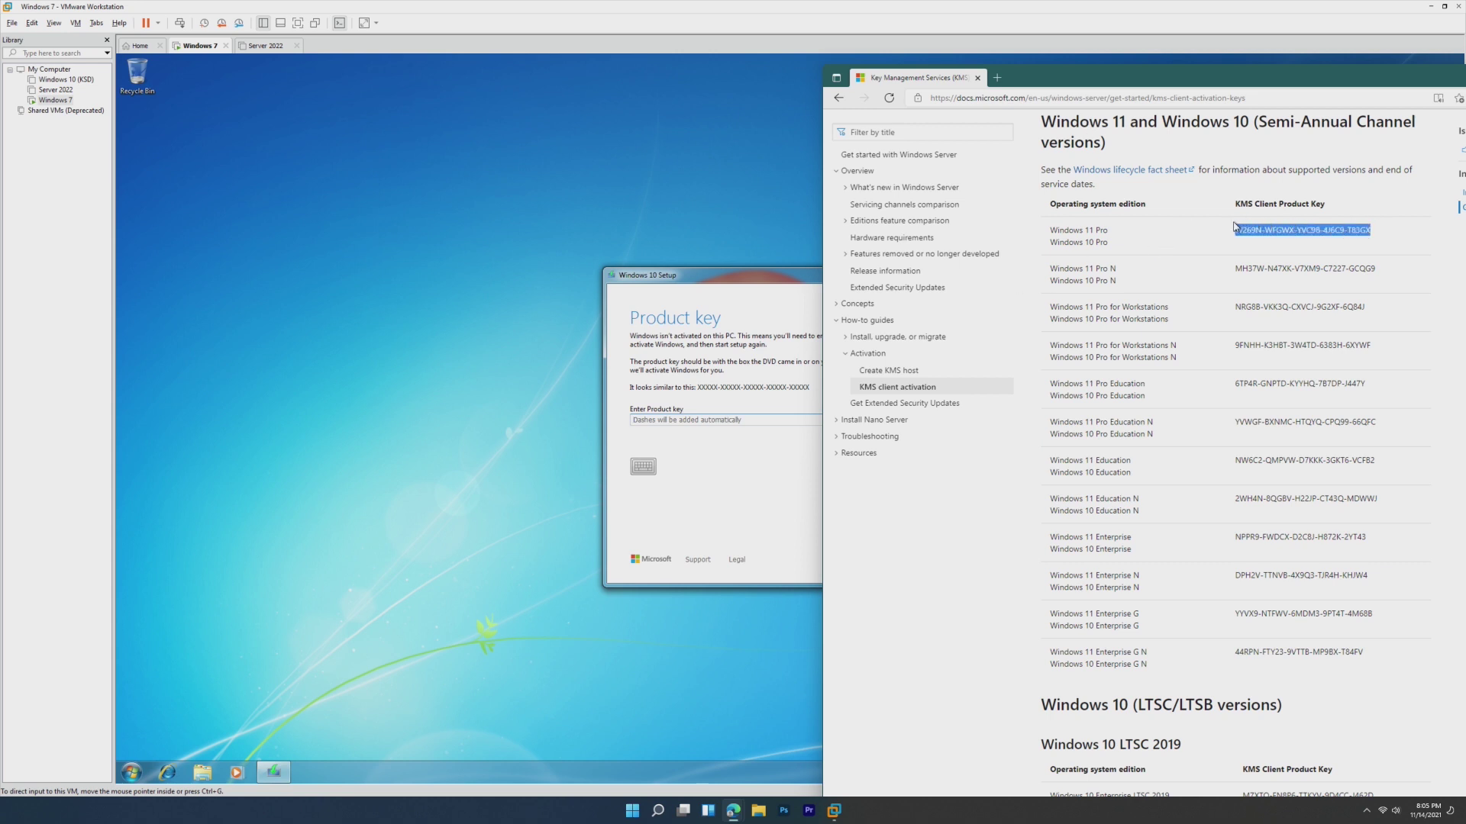
{"action": "key", "text": "ctrl+c"}
{"action": "left_click", "coordinate": [760, 424]}
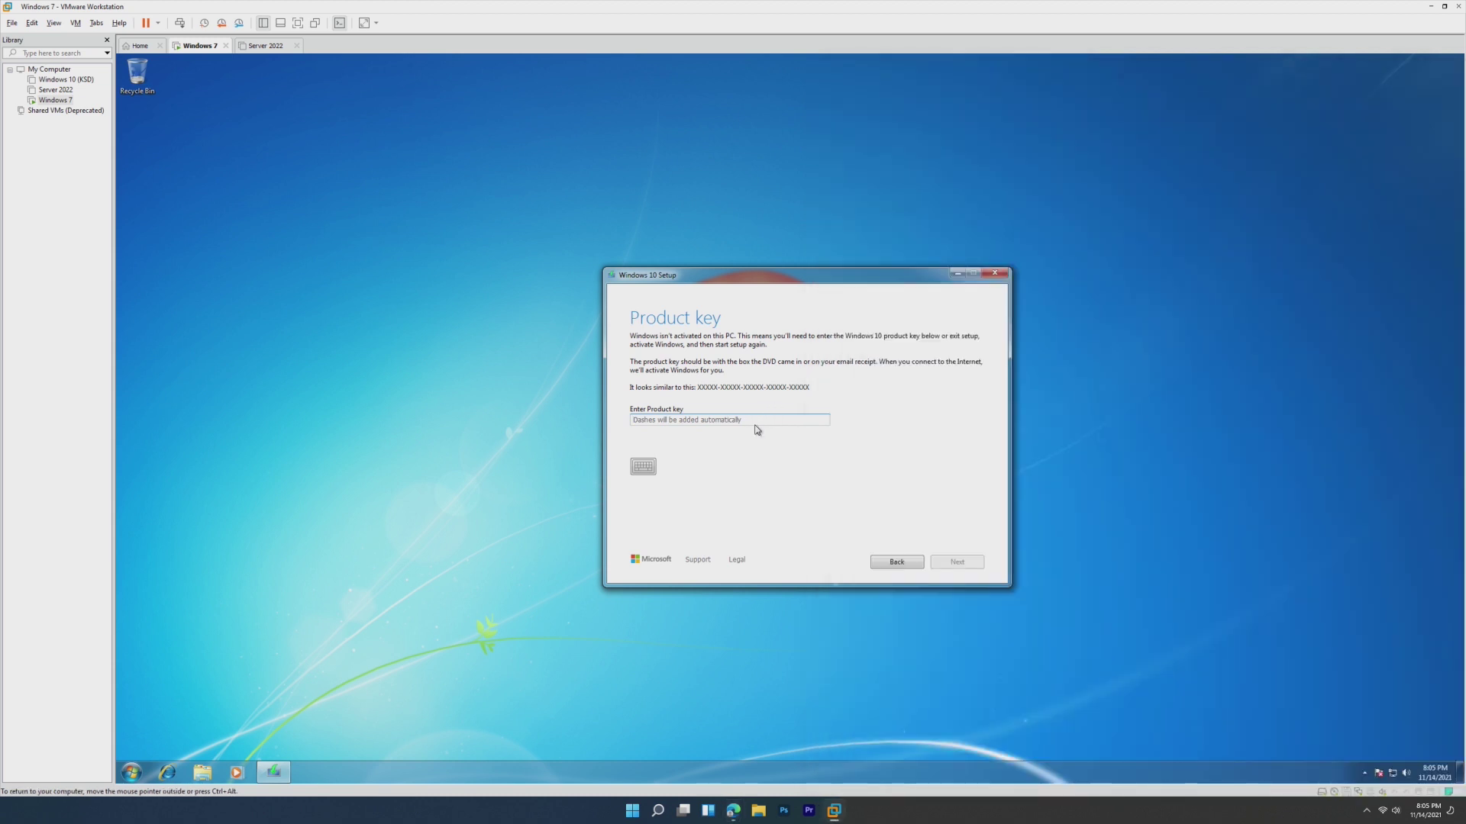
{"action": "key", "text": "ctrl+v"}
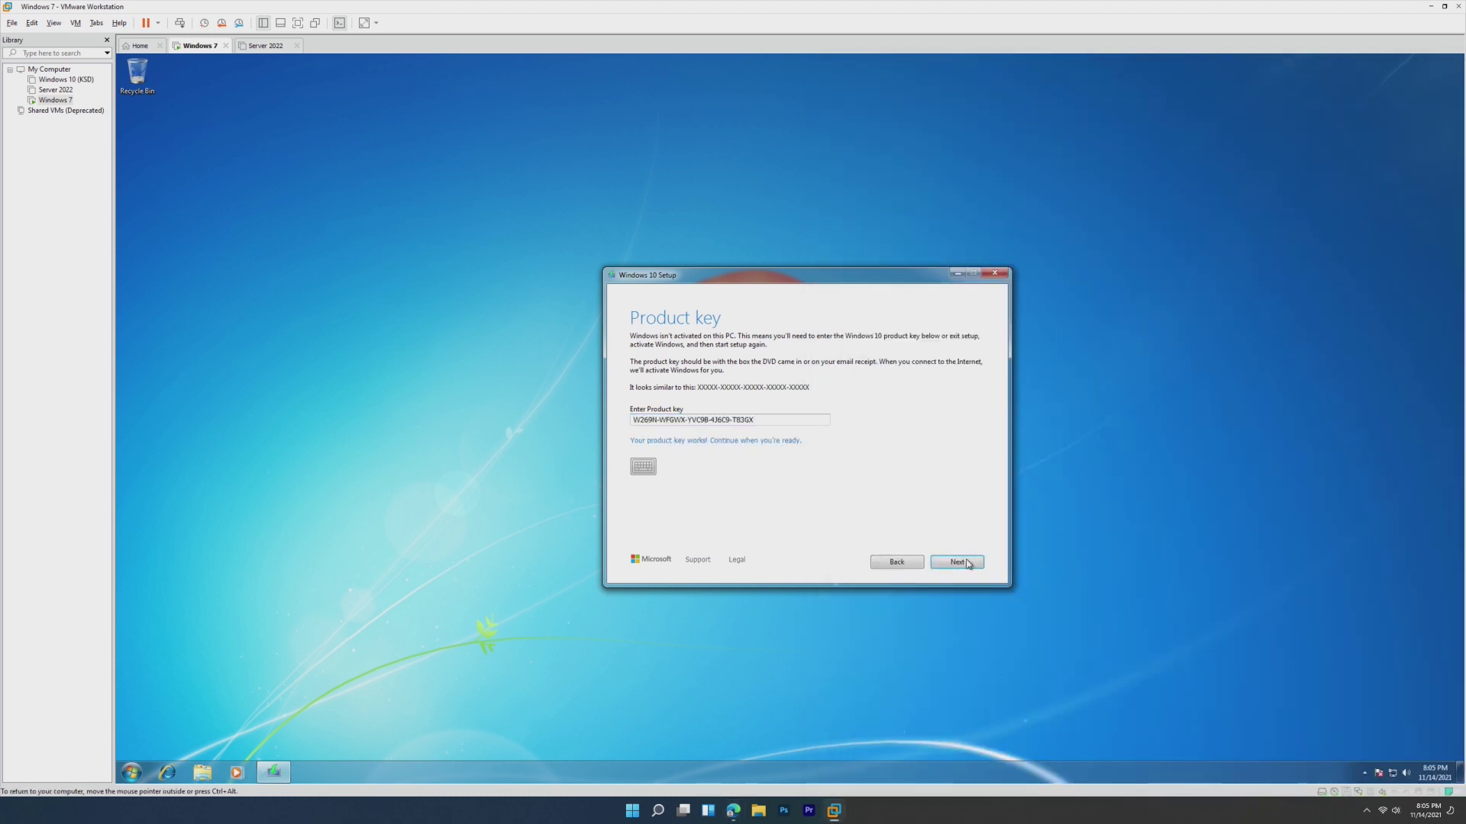
{"action": "left_click", "coordinate": [966, 563]}
{"action": "left_click", "coordinate": [956, 563]}
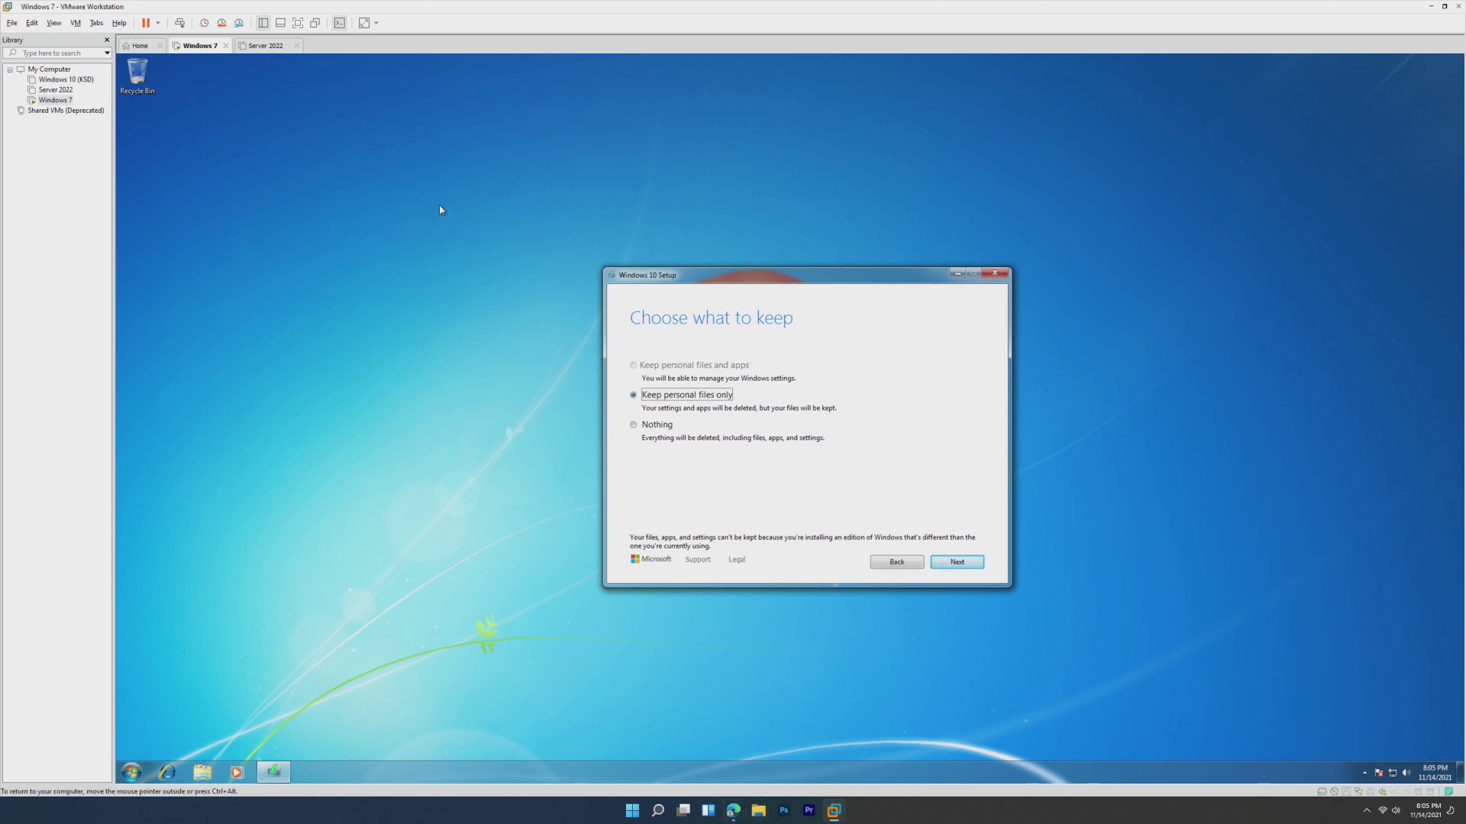
- Switch the guest to full screen and create a desktop folder named '파일'
{"action": "key", "text": "ctrl+alt+Return"}
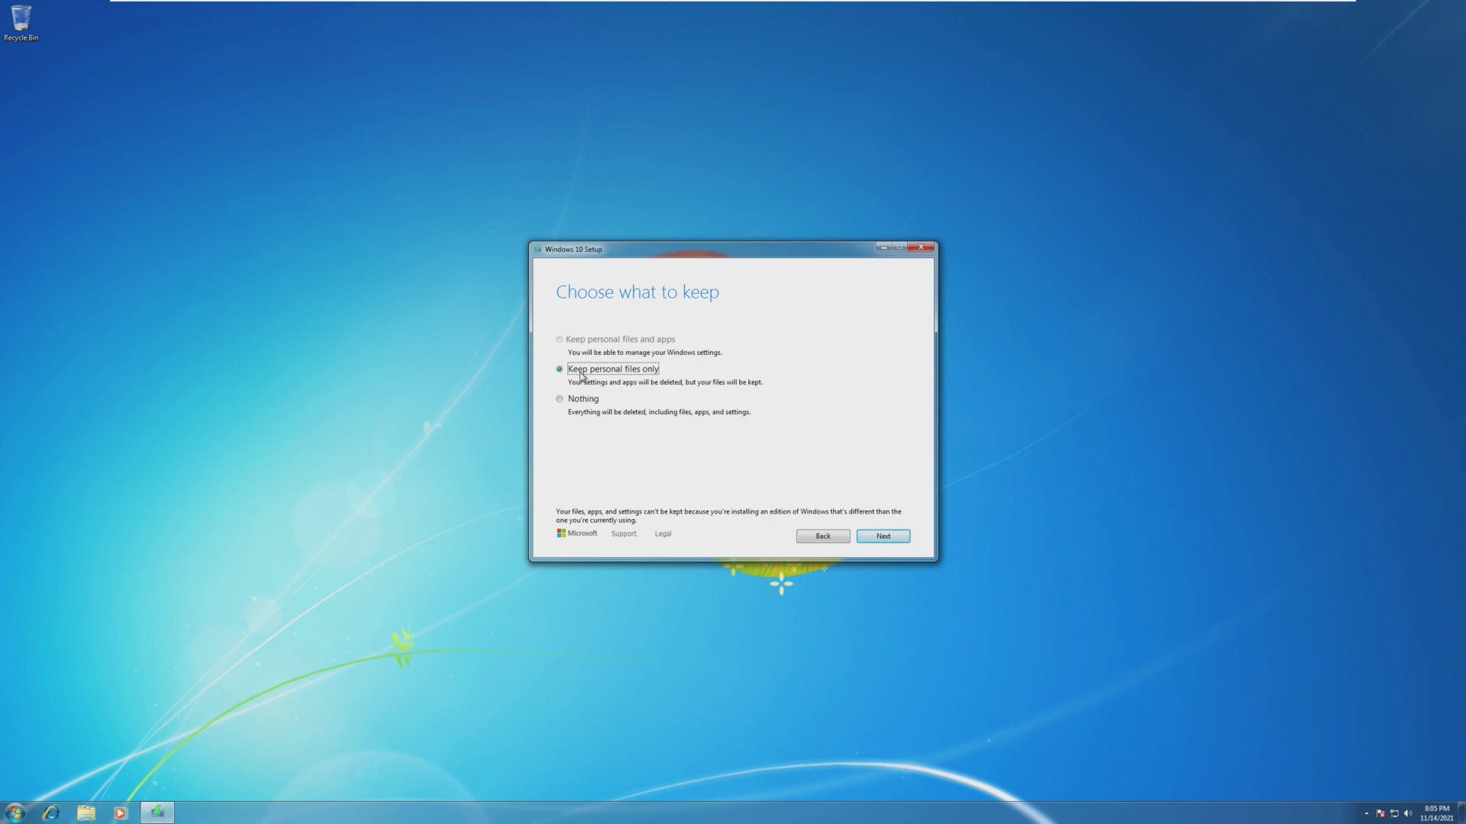
{"action": "right_click", "coordinate": [361, 400]}
{"action": "mouse_move", "coordinate": [397, 474]}
{"action": "left_click", "coordinate": [481, 468]}
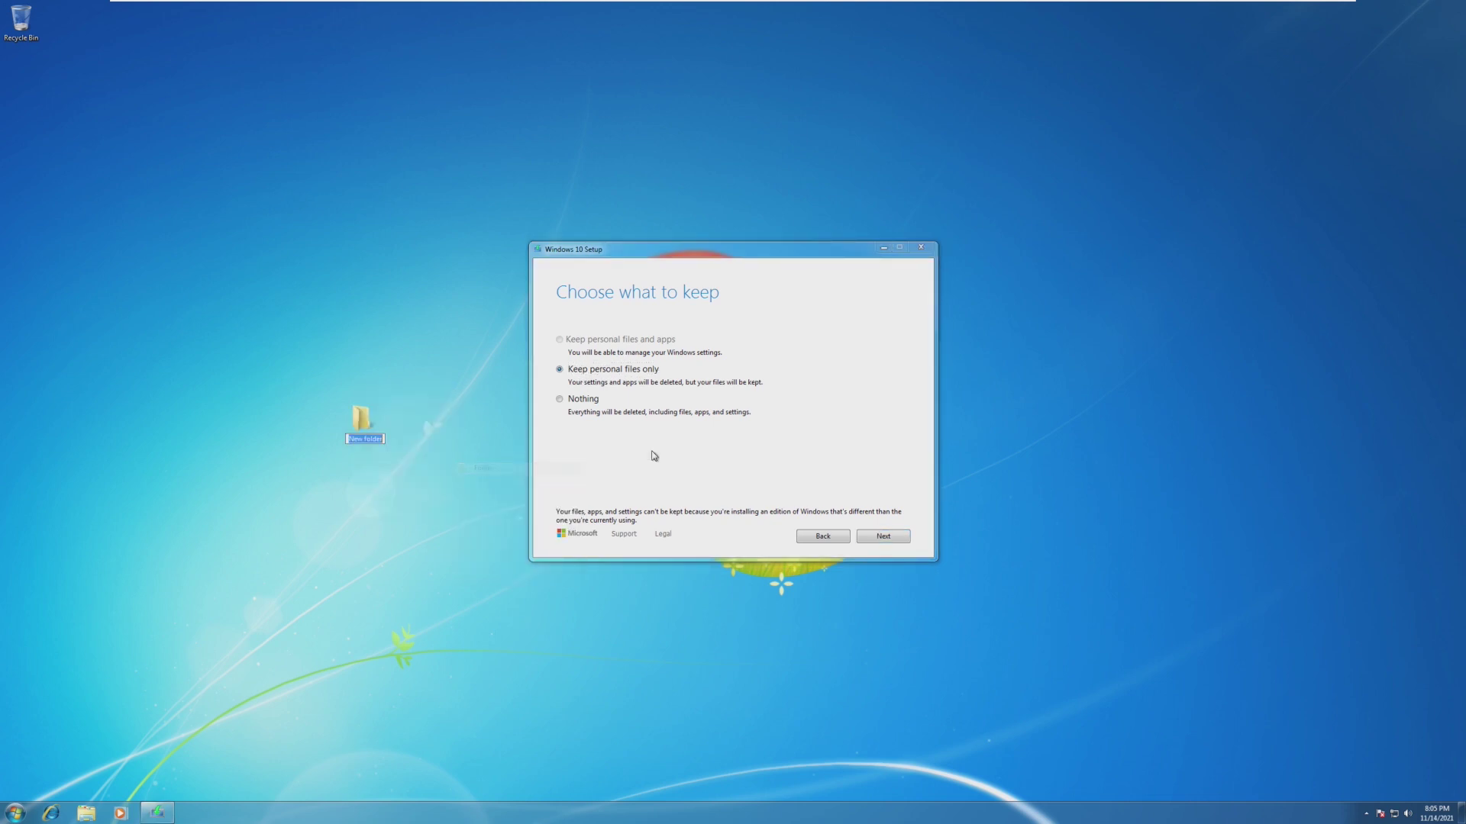
{"action": "type", "text": "파일"}
{"action": "key", "text": "Return"}
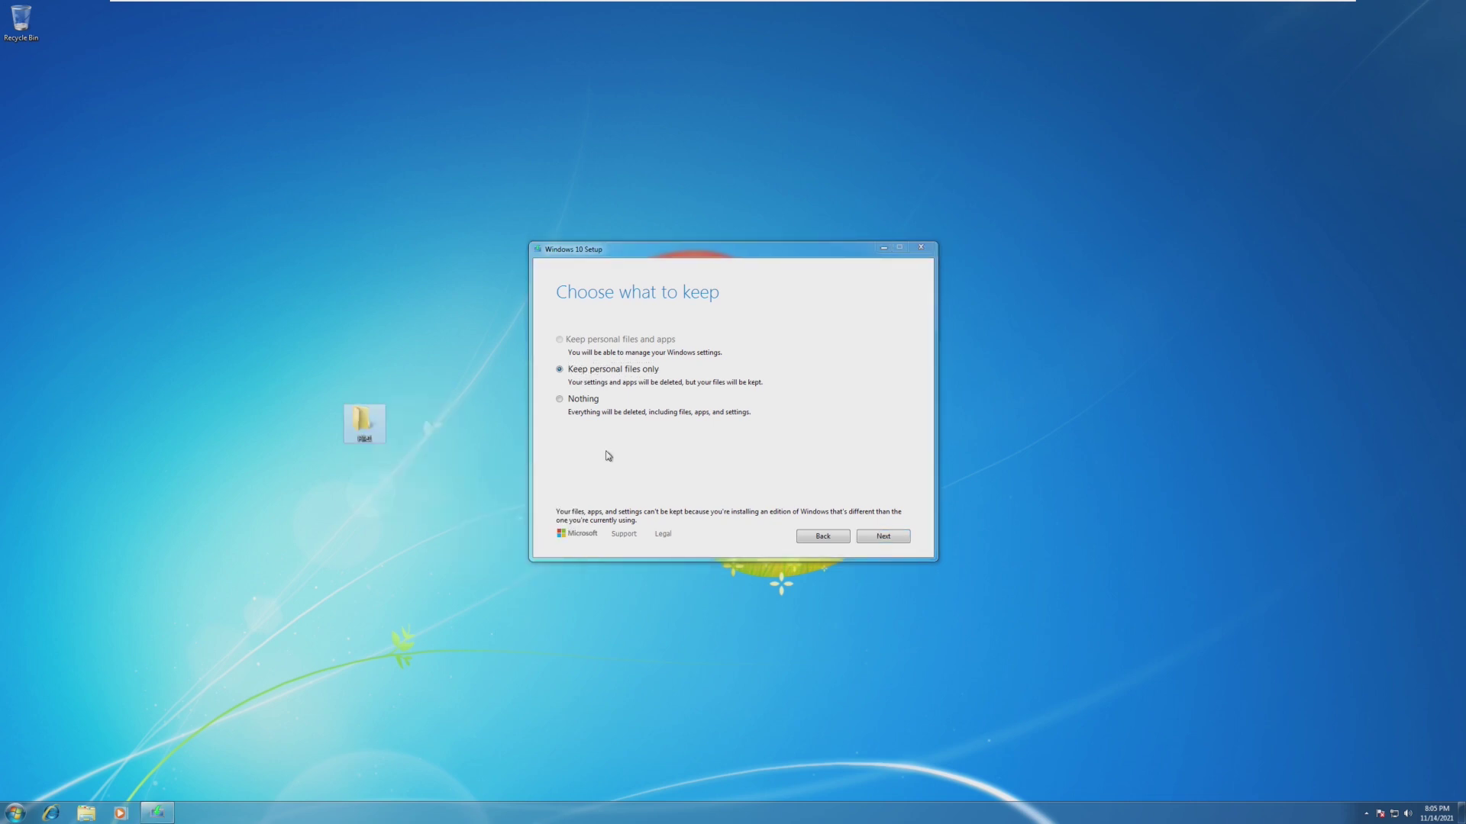
- Create a new desktop text document named 'Widniws'
{"action": "right_click", "coordinate": [364, 540]}
{"action": "mouse_move", "coordinate": [419, 635]}
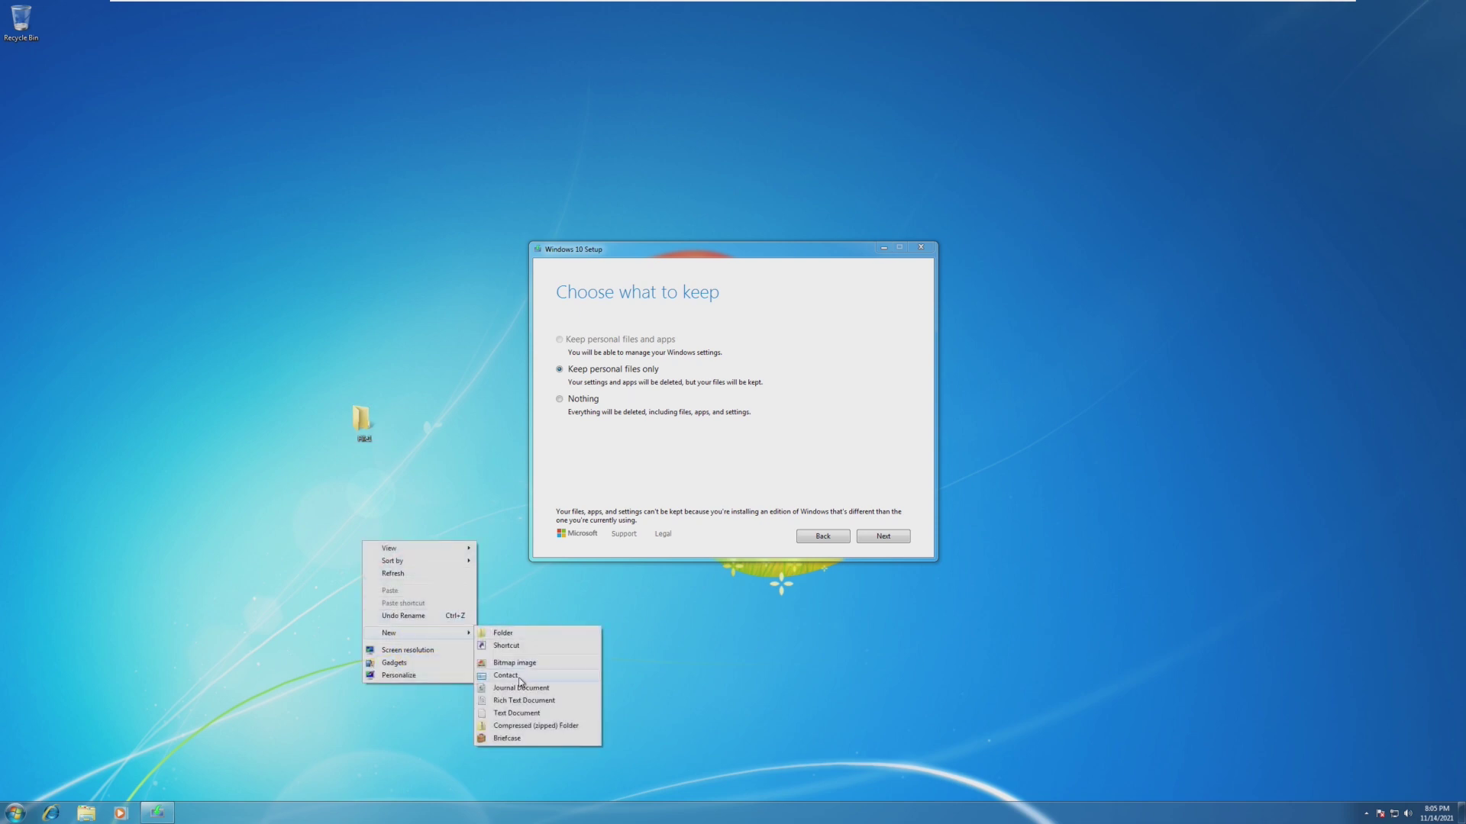
{"action": "left_click", "coordinate": [519, 713]}
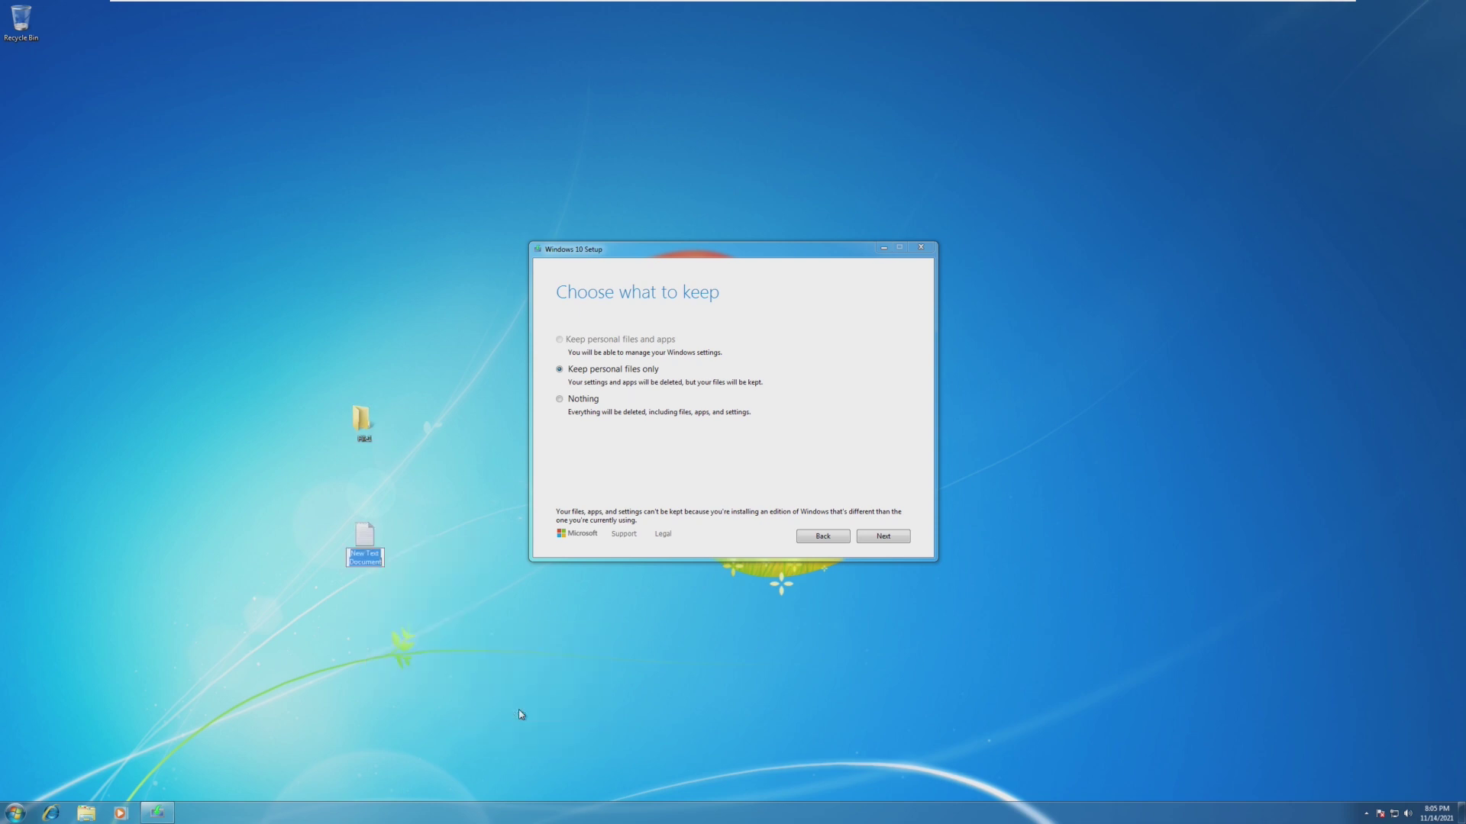
{"action": "type", "text": "Widniws"}
- Line the desktop icons down the left edge, then choose to keep personal files only in Setup
{"action": "left_click_drag", "start_coordinate": [464, 689], "coordinate": [30, 134]}
{"action": "left_click_drag", "start_coordinate": [21, 248], "coordinate": [22, 197]}
{"action": "left_click", "coordinate": [120, 204]}
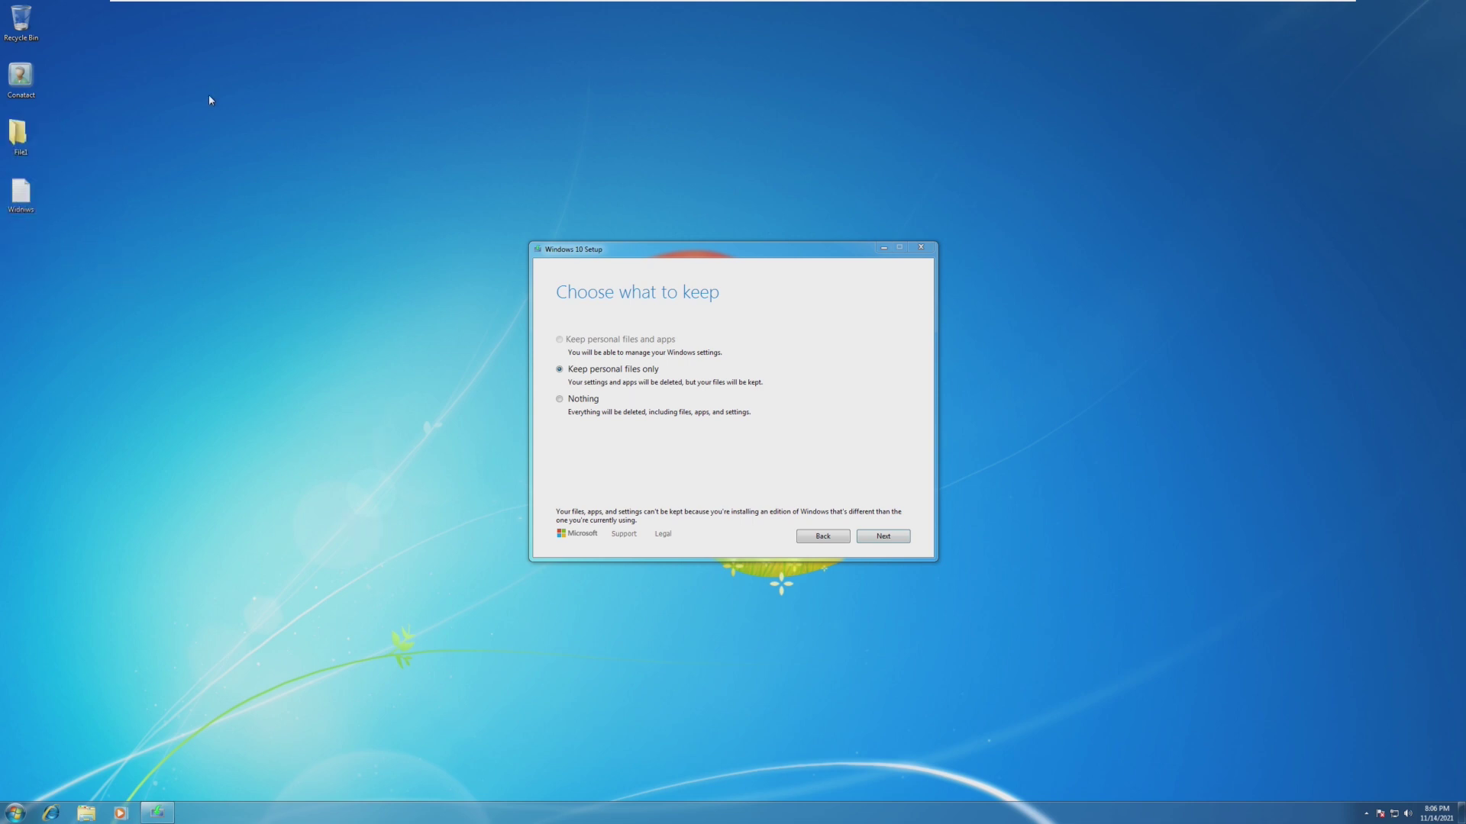
{"action": "mouse_move", "coordinate": [210, 98]}
{"action": "left_mouse_down"}
{"action": "mouse_move", "coordinate": [278, 552]}
{"action": "mouse_move", "coordinate": [222, 512]}
{"action": "left_mouse_up"}
{"action": "left_click_drag", "start_coordinate": [268, 340], "coordinate": [259, 633]}
{"action": "left_click_drag", "start_coordinate": [65, 387], "coordinate": [265, 283]}
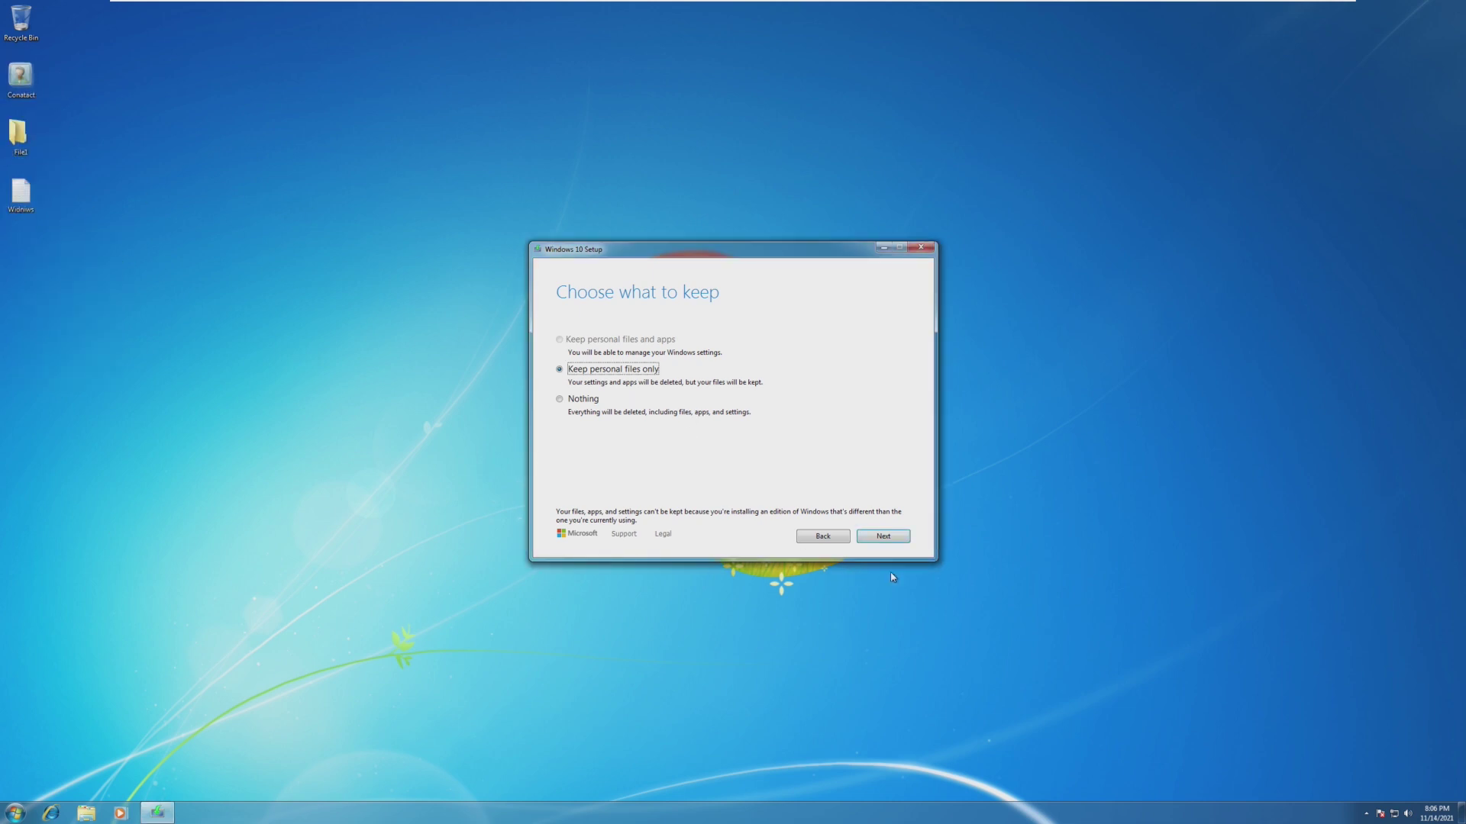
{"action": "left_click", "coordinate": [907, 539]}
- Confirm keeping personal files only, then open Games Explorer from All Programs while Setup checks
{"action": "left_click", "coordinate": [759, 451]}
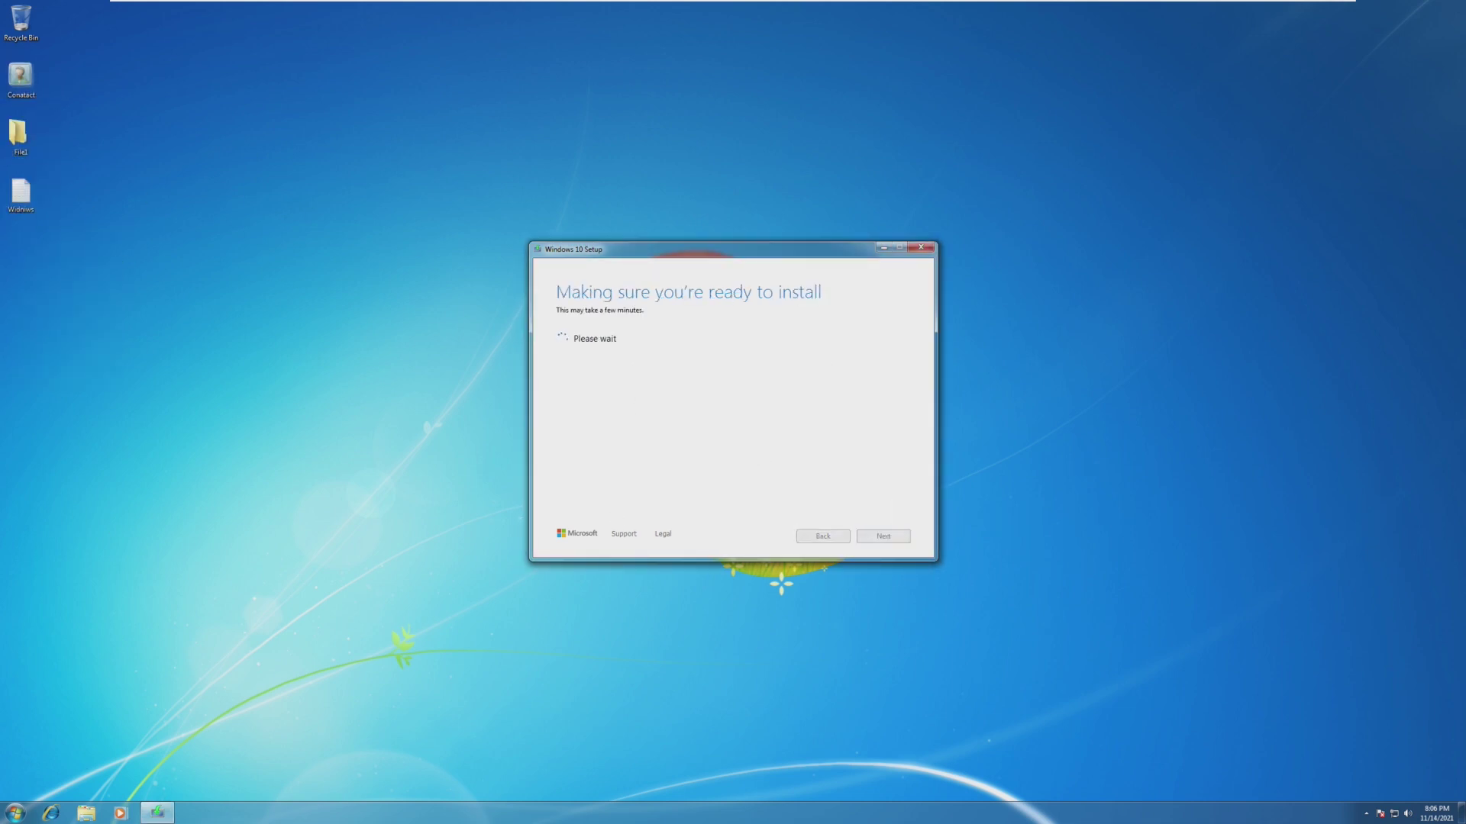
{"action": "left_click", "coordinate": [21, 814]}
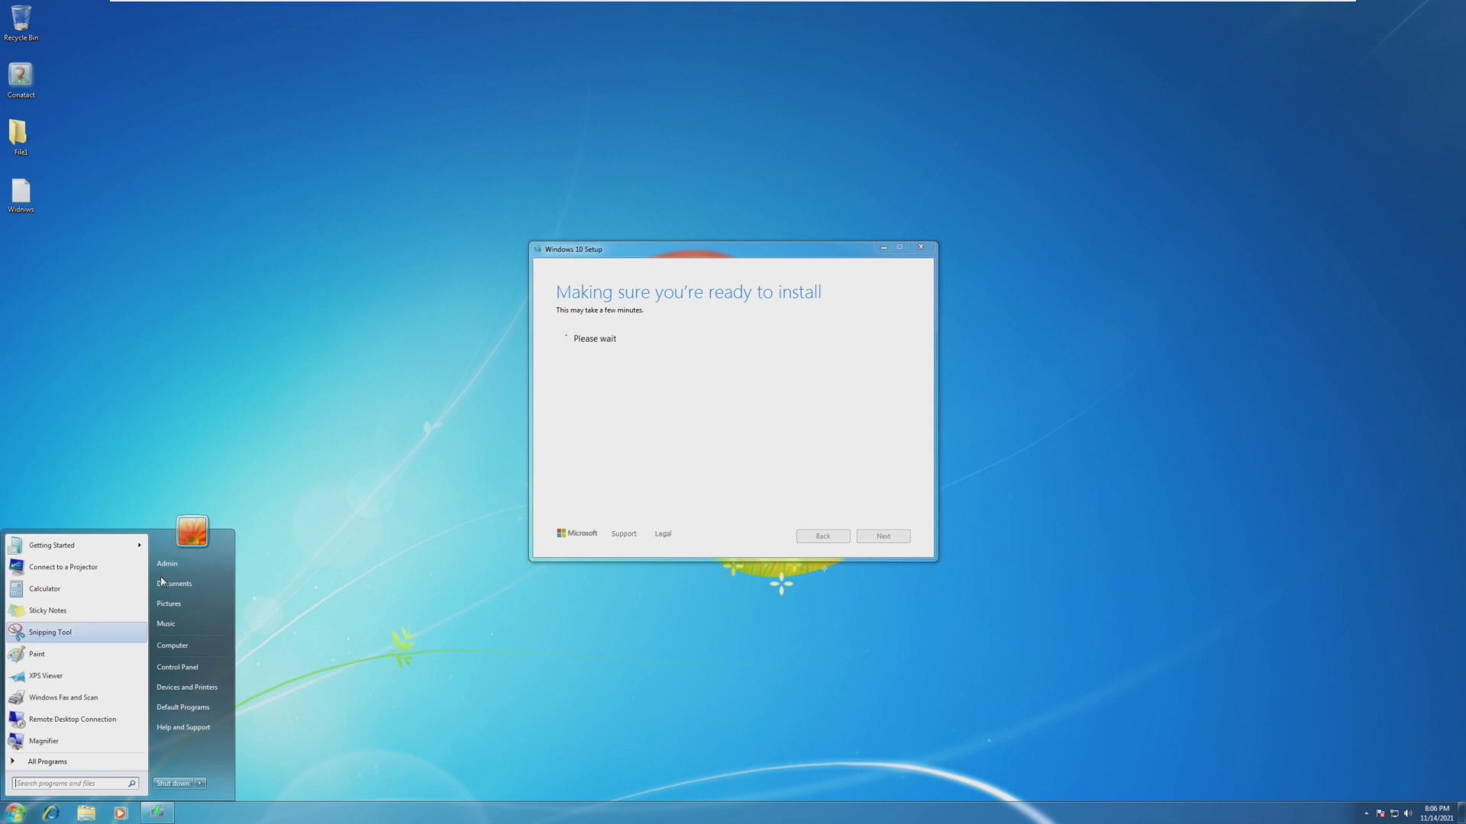
{"action": "left_click", "coordinate": [65, 758]}
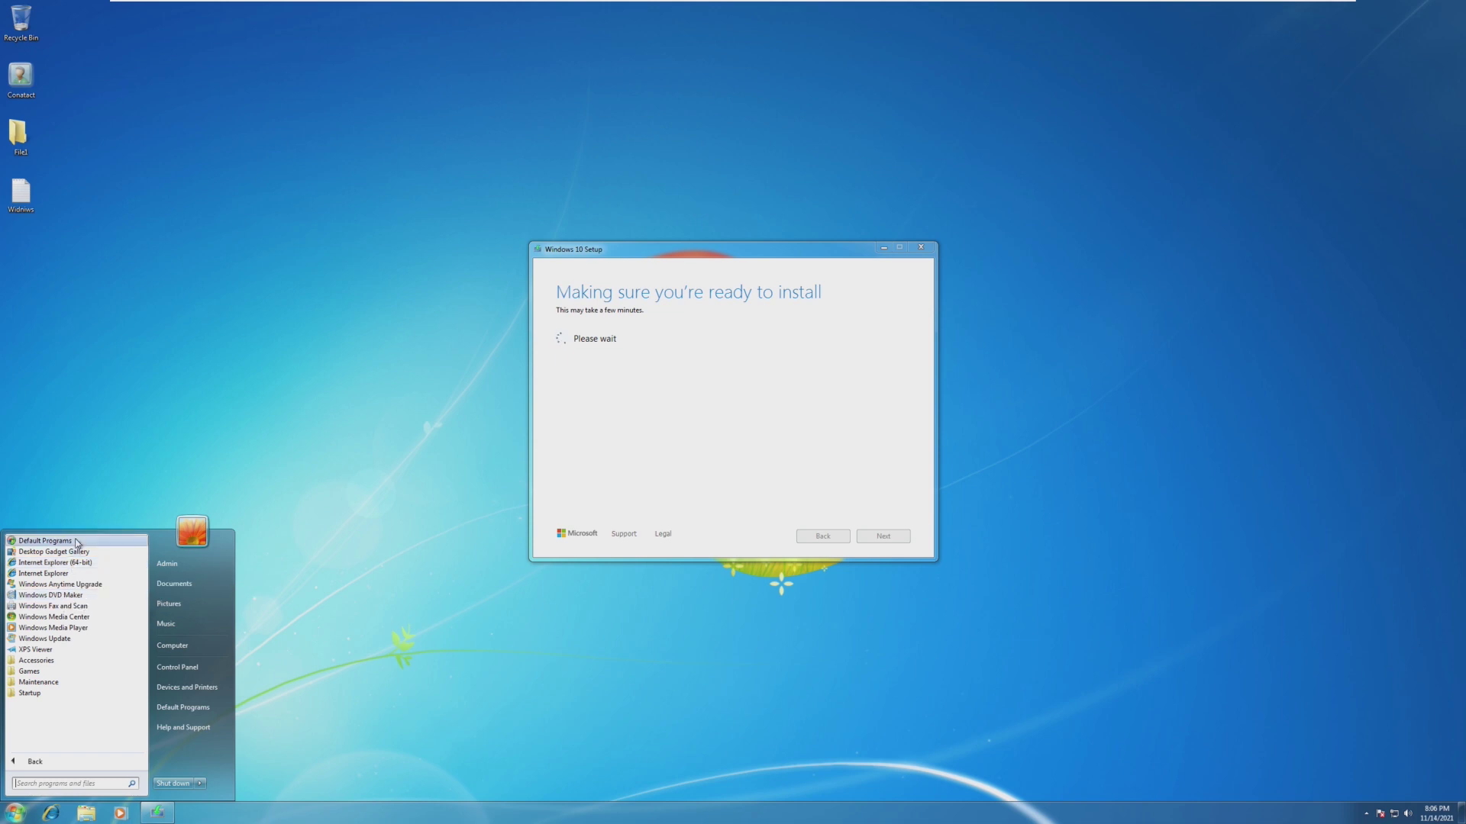
{"action": "left_click", "coordinate": [57, 672]}
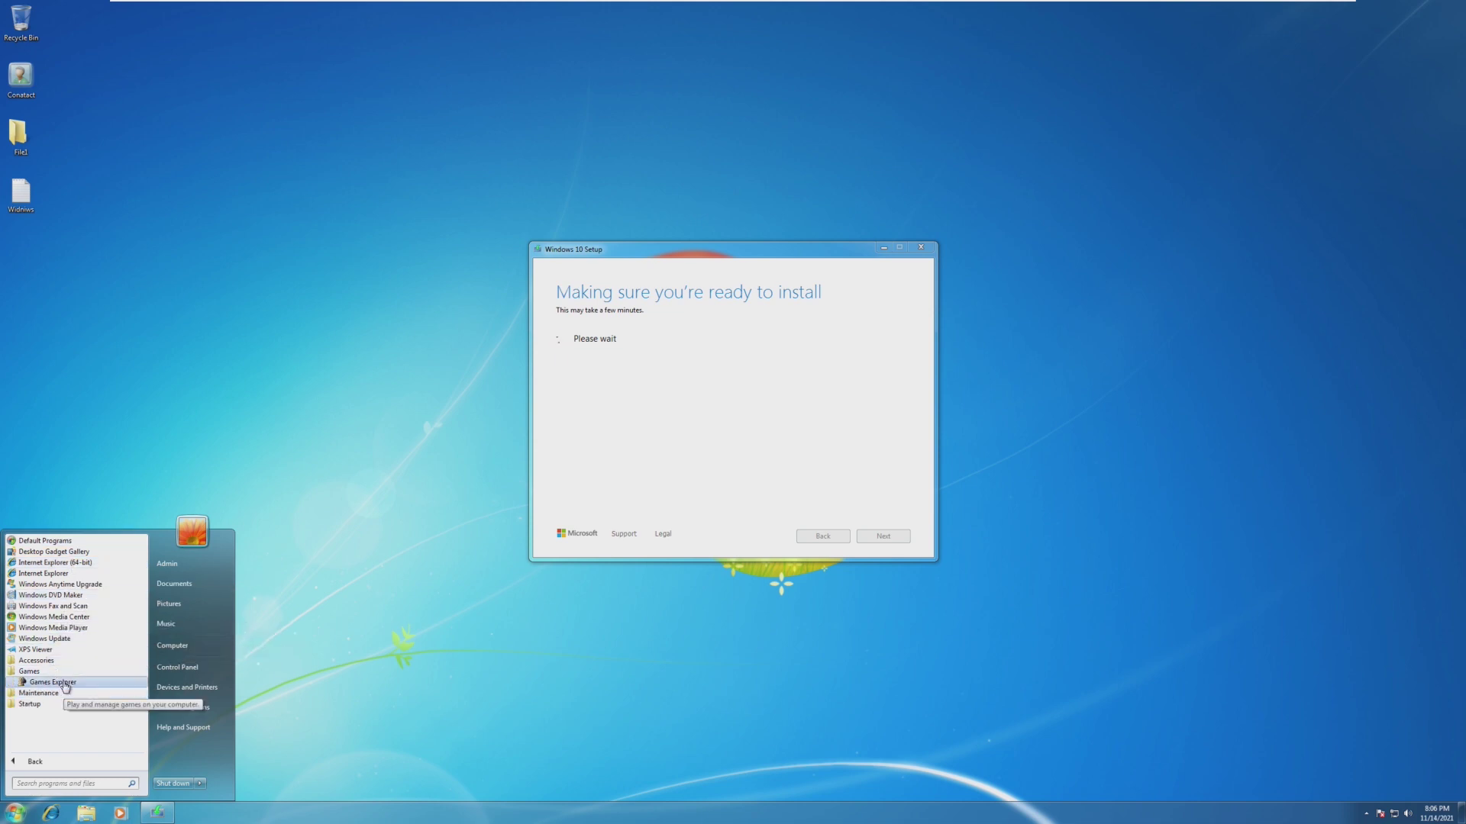
{"action": "left_click", "coordinate": [55, 683]}
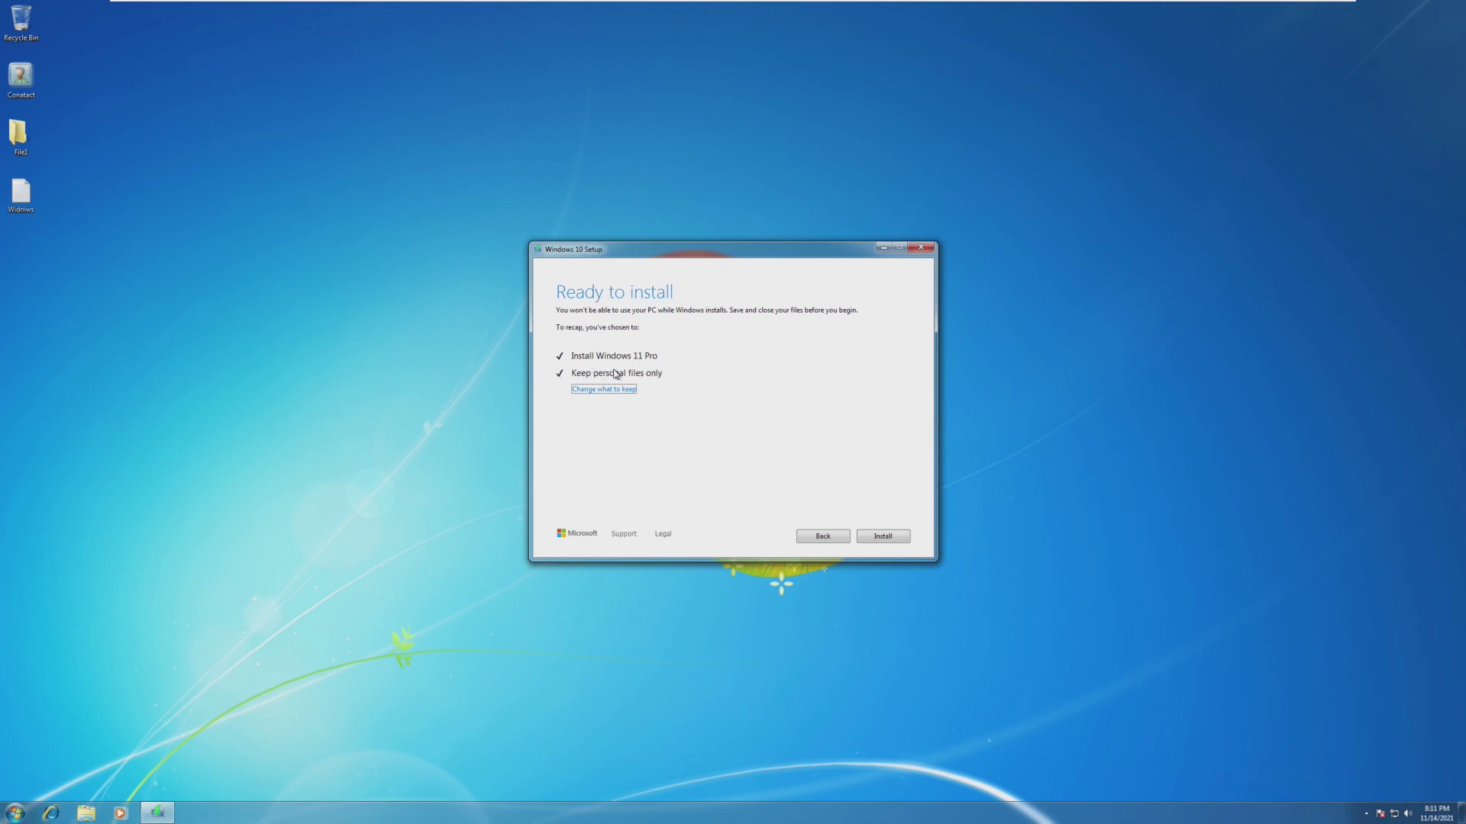
- Return to Setup and start installing Windows 11 Pro, keeping personal files
{"action": "left_click", "coordinate": [16, 812]}
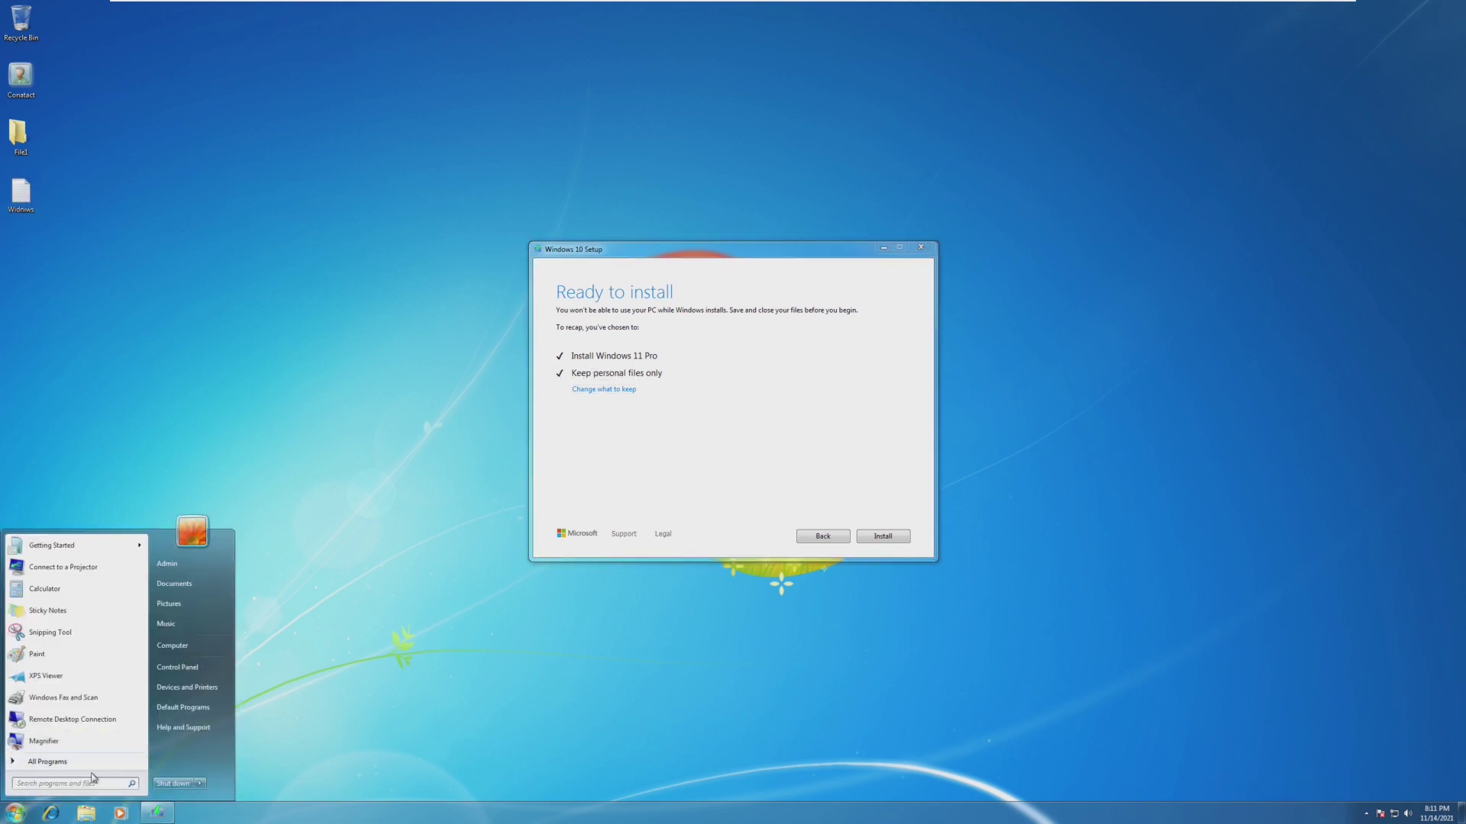
{"action": "left_click", "coordinate": [676, 585]}
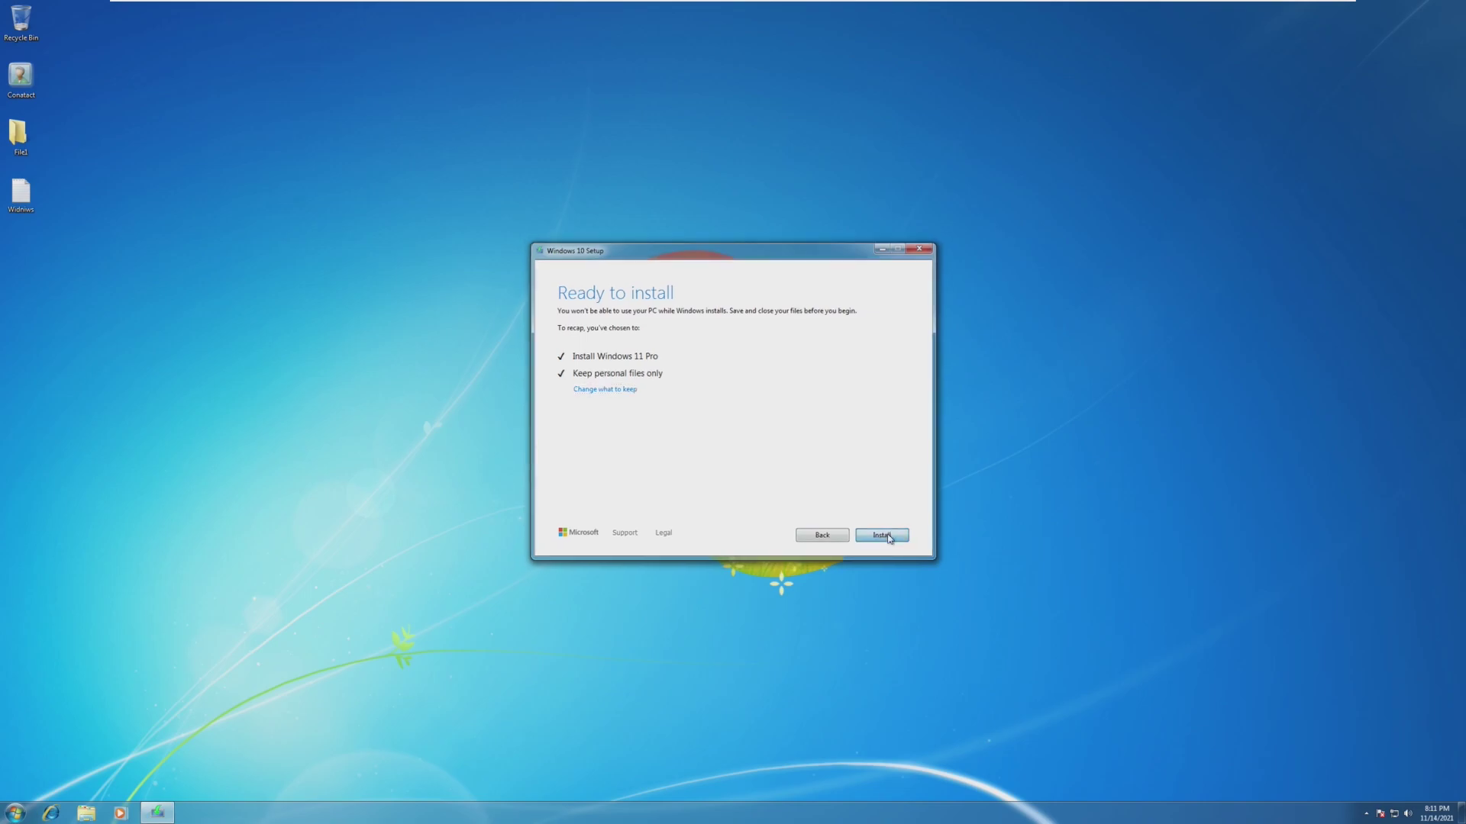
{"action": "left_click", "coordinate": [885, 536]}
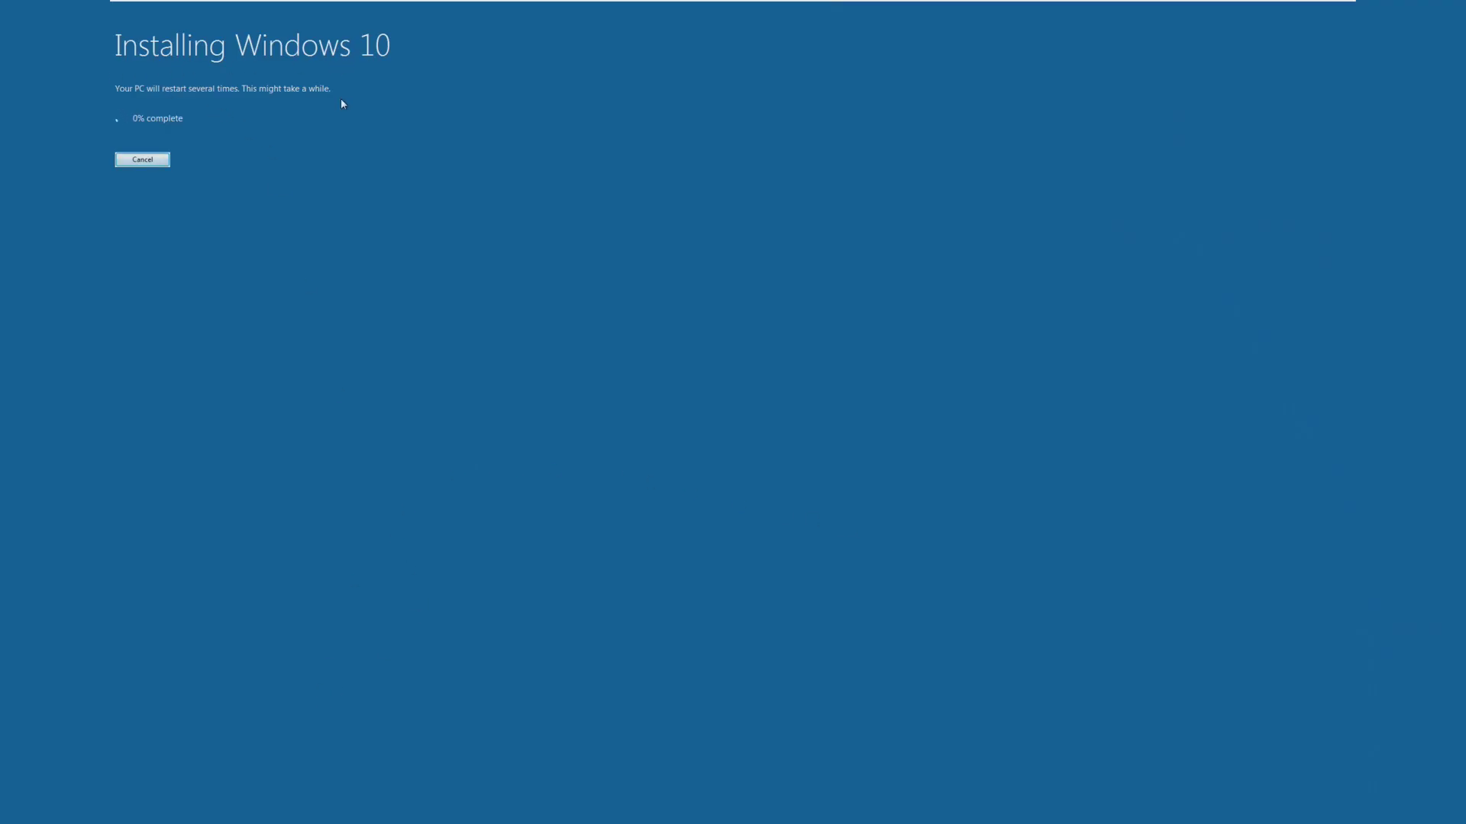
- While installation runs, open and close the Computer window, then dismiss the lock screen
{"action": "key", "text": "super"}
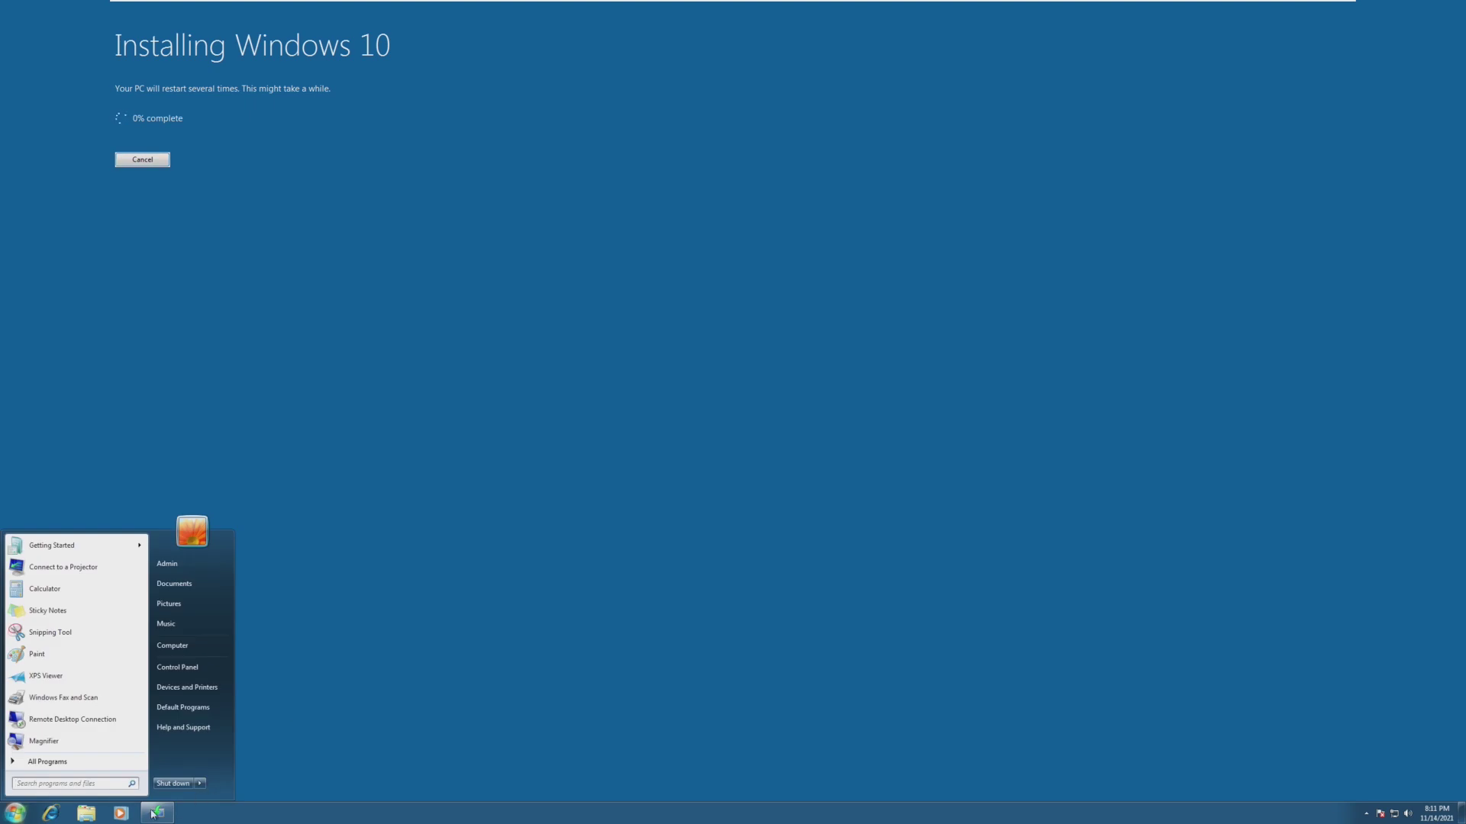
{"action": "left_click", "coordinate": [88, 813]}
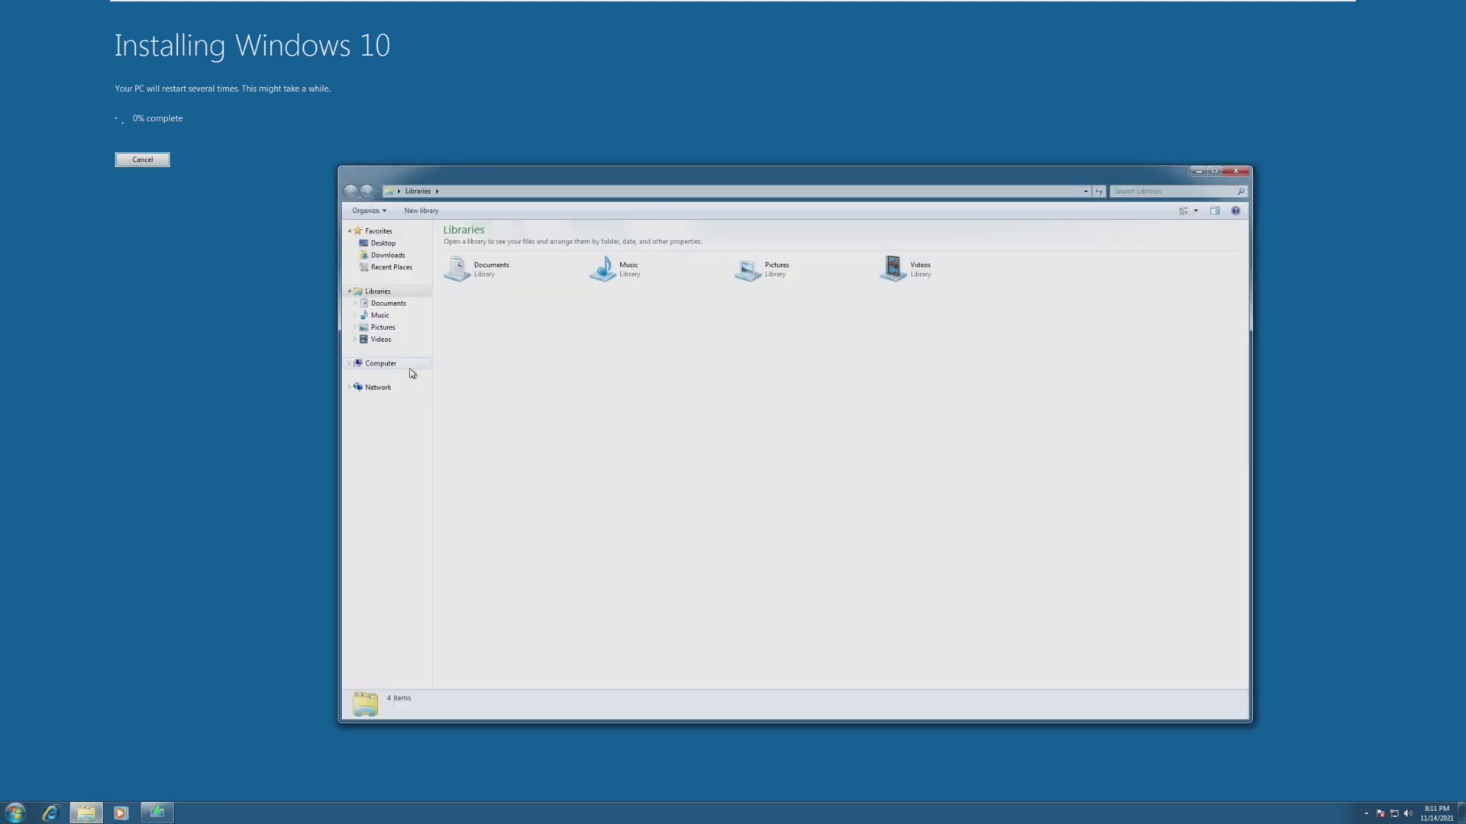
{"action": "left_click", "coordinate": [1237, 171]}
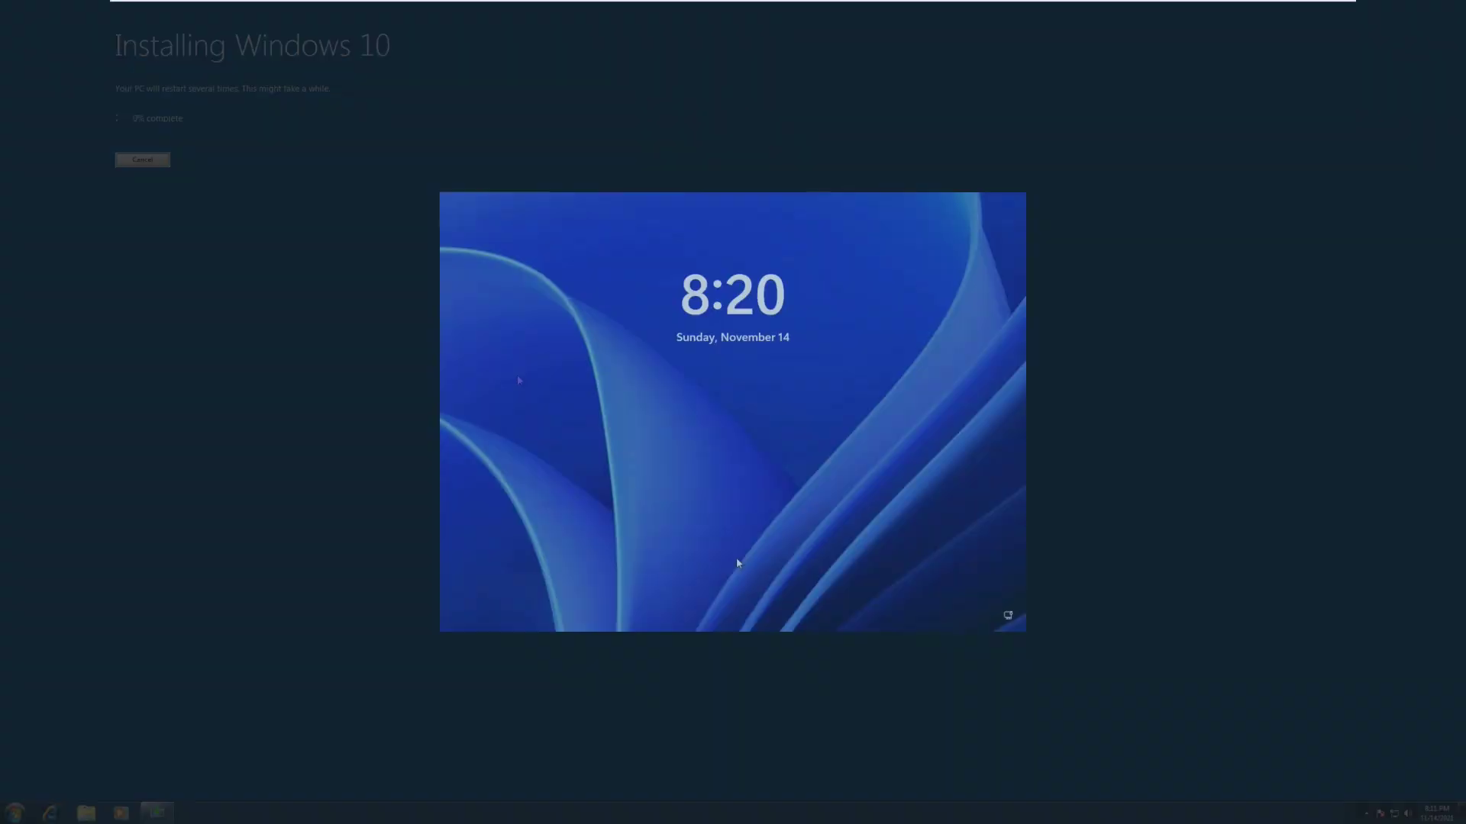
{"action": "left_click", "coordinate": [736, 557]}
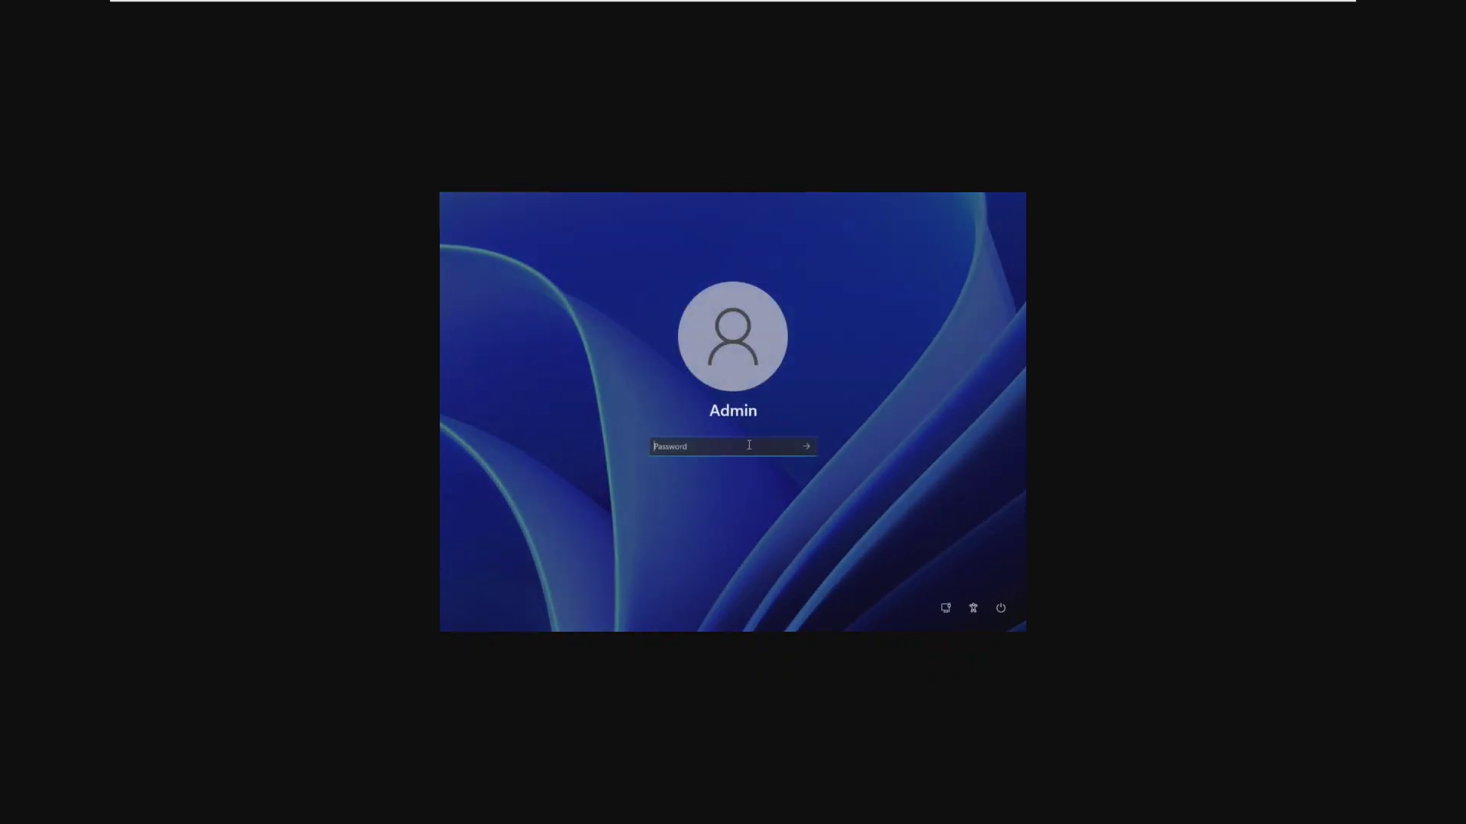
- Sign in with the account password and accept the Windows 11 privacy settings
{"action": "type", "text": "•"}
{"action": "key", "text": "Return"}
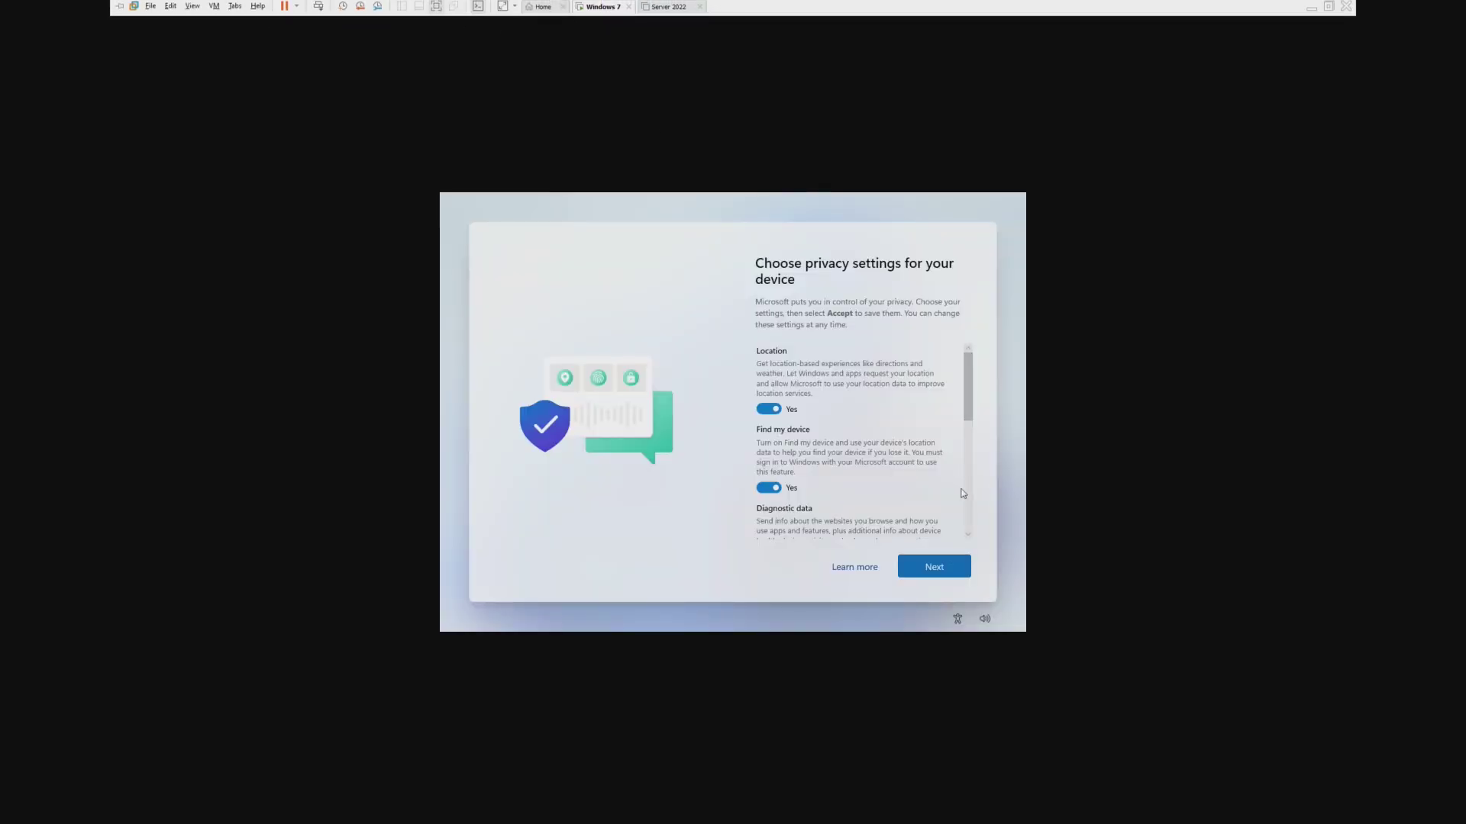
{"action": "scroll", "coordinate": [862, 442], "scroll_direction": "down", "scroll_amount": 5}
{"action": "left_click", "coordinate": [952, 565]}
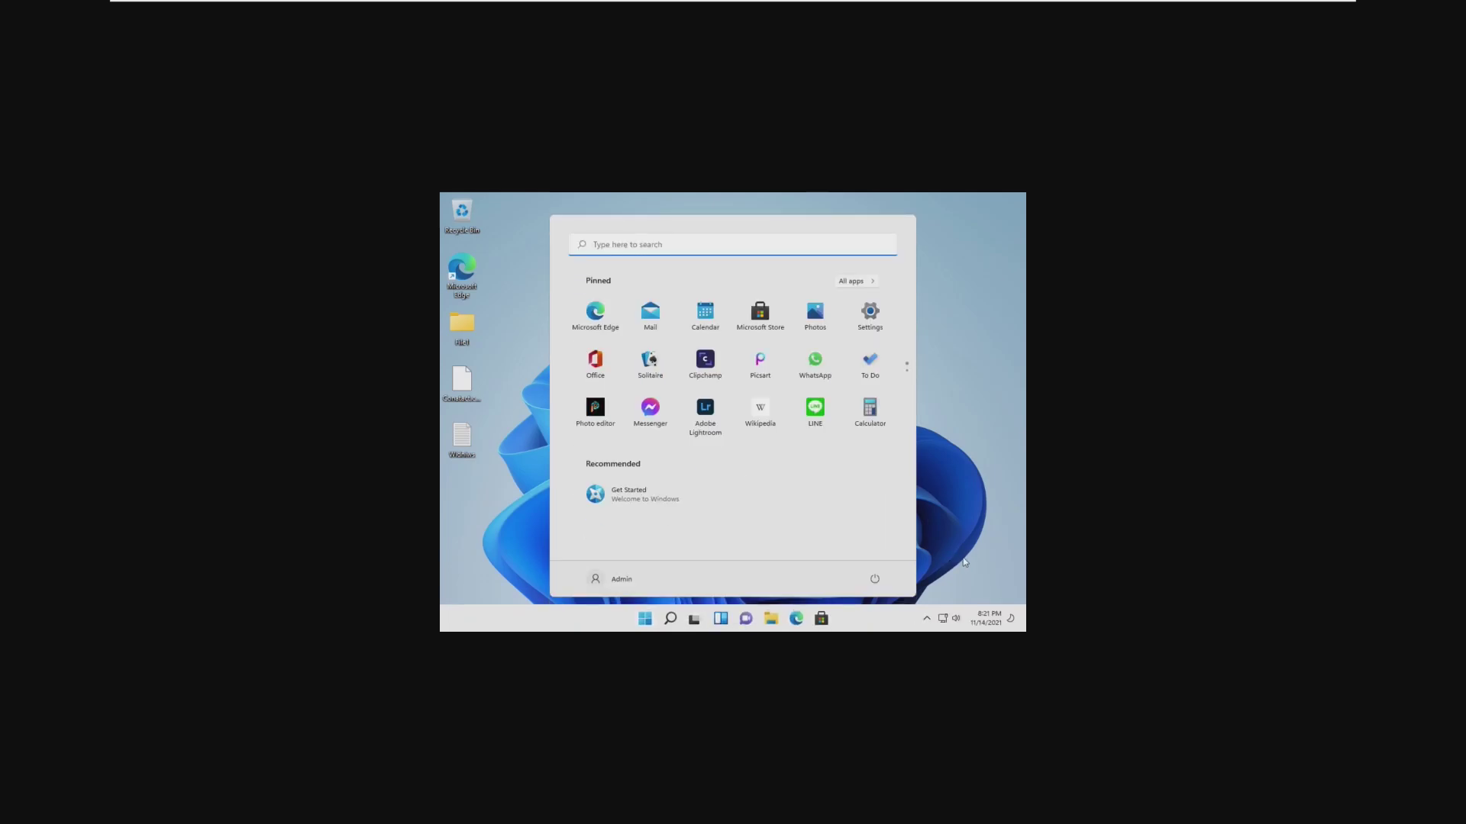
- Dismiss Start and switch the guest desktop to full screen from the VM menu
{"action": "left_click", "coordinate": [951, 564]}
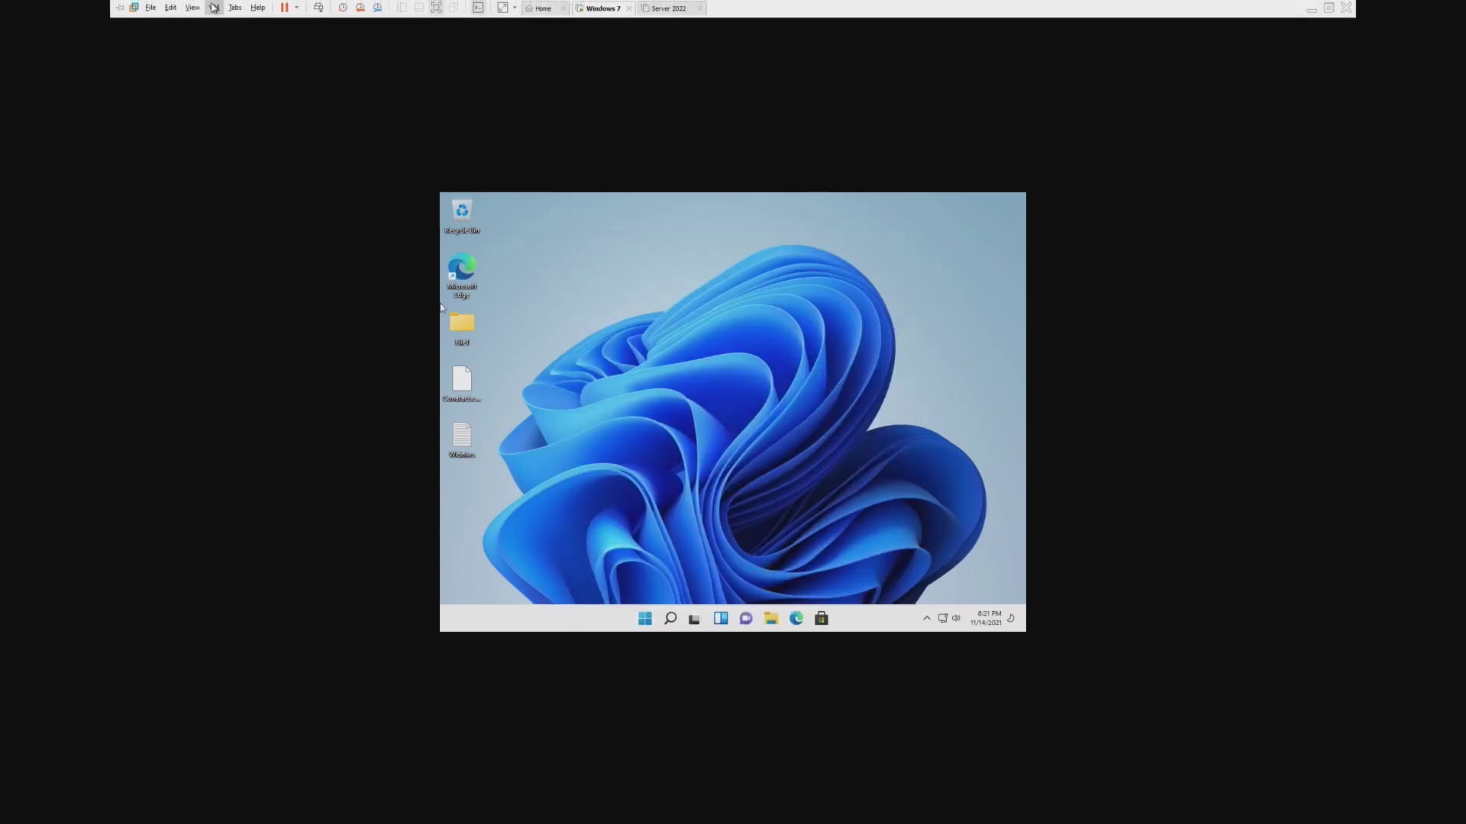
{"action": "left_click", "coordinate": [214, 8]}
{"action": "left_click", "coordinate": [249, 78]}
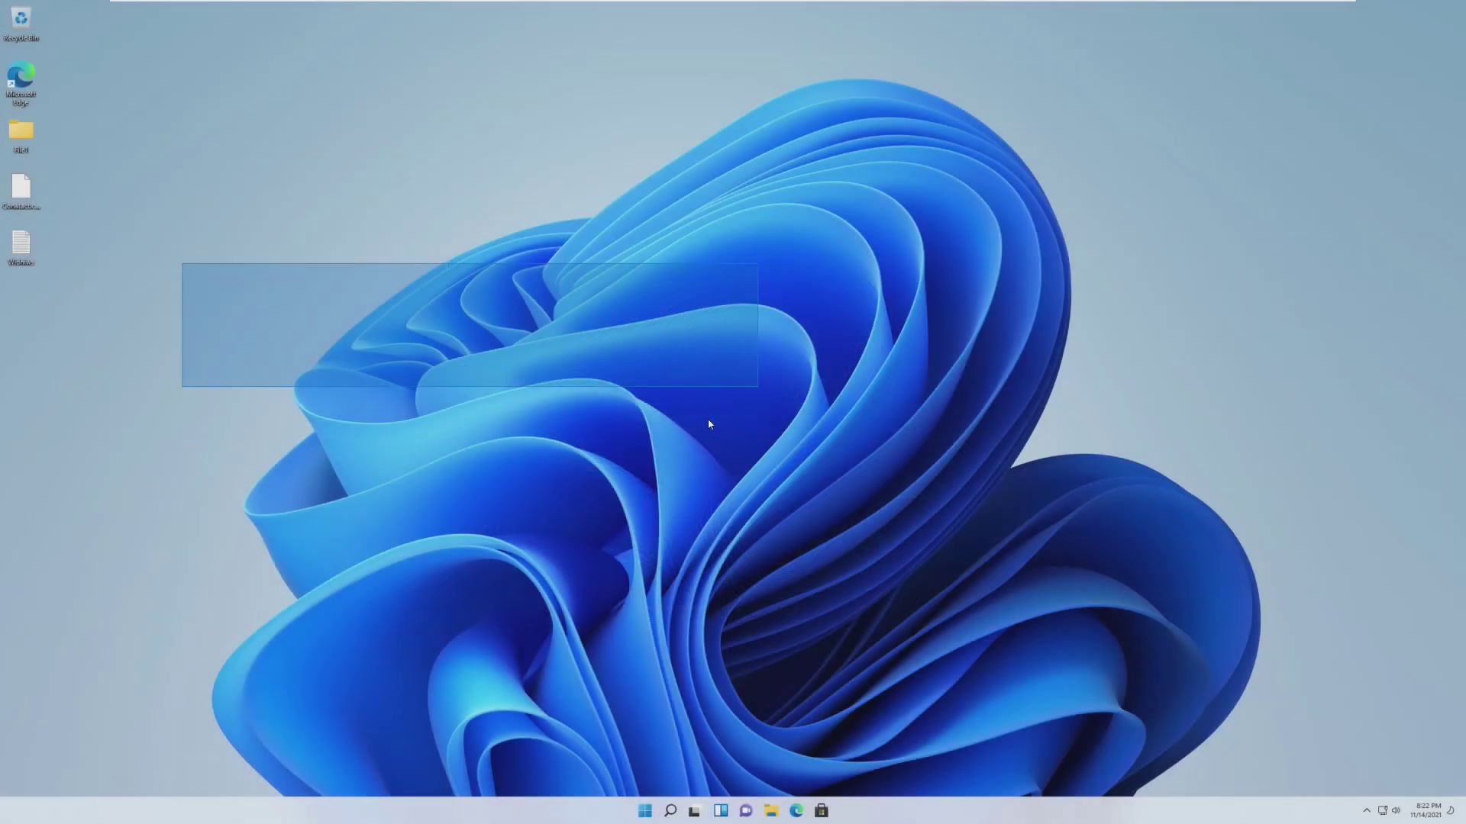
- Open Windows Tools from All apps and close it, then open and close File Explorer
{"action": "left_click", "coordinate": [646, 811]}
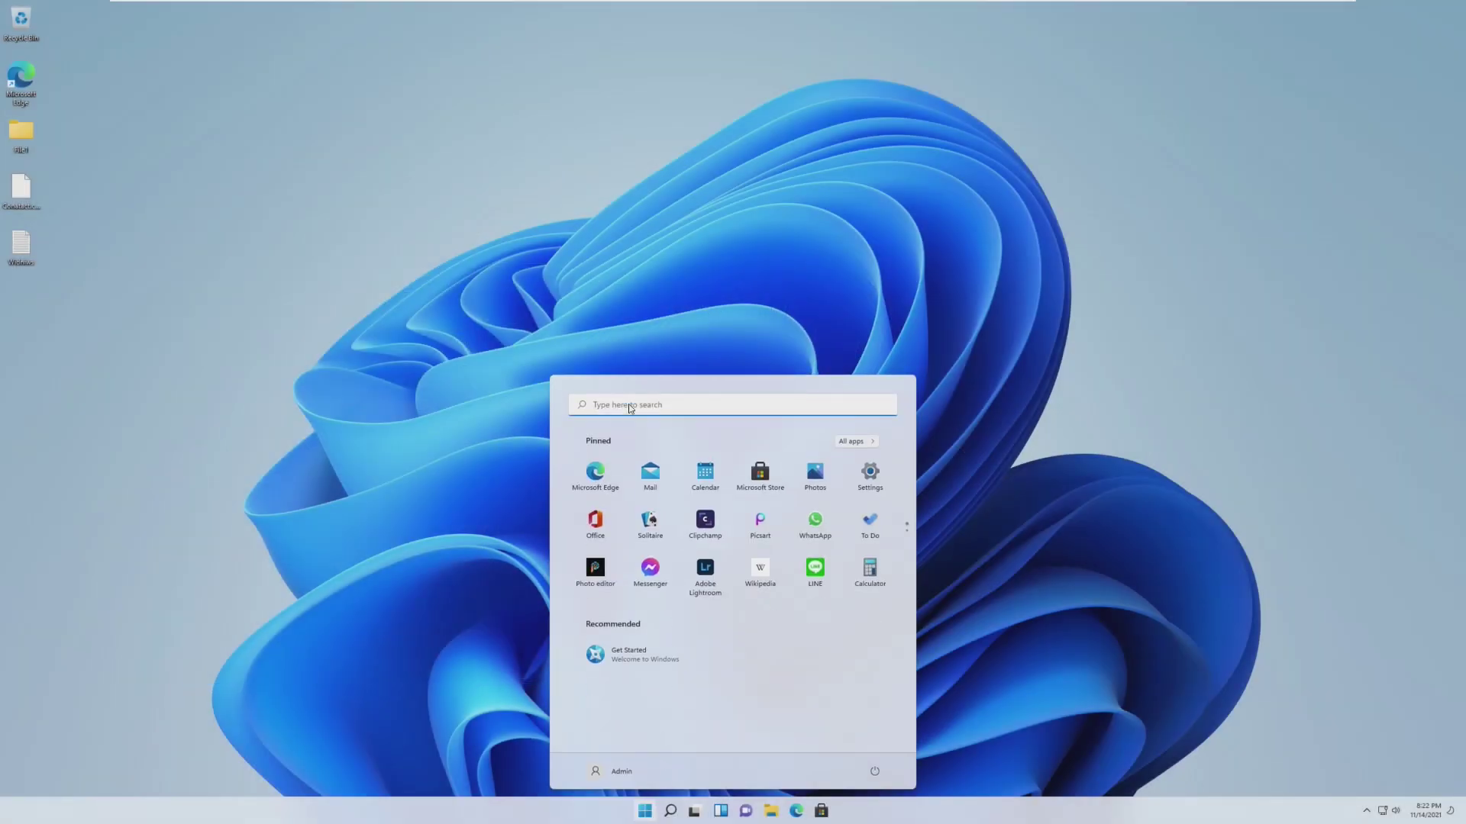
{"action": "left_click", "coordinate": [857, 442]}
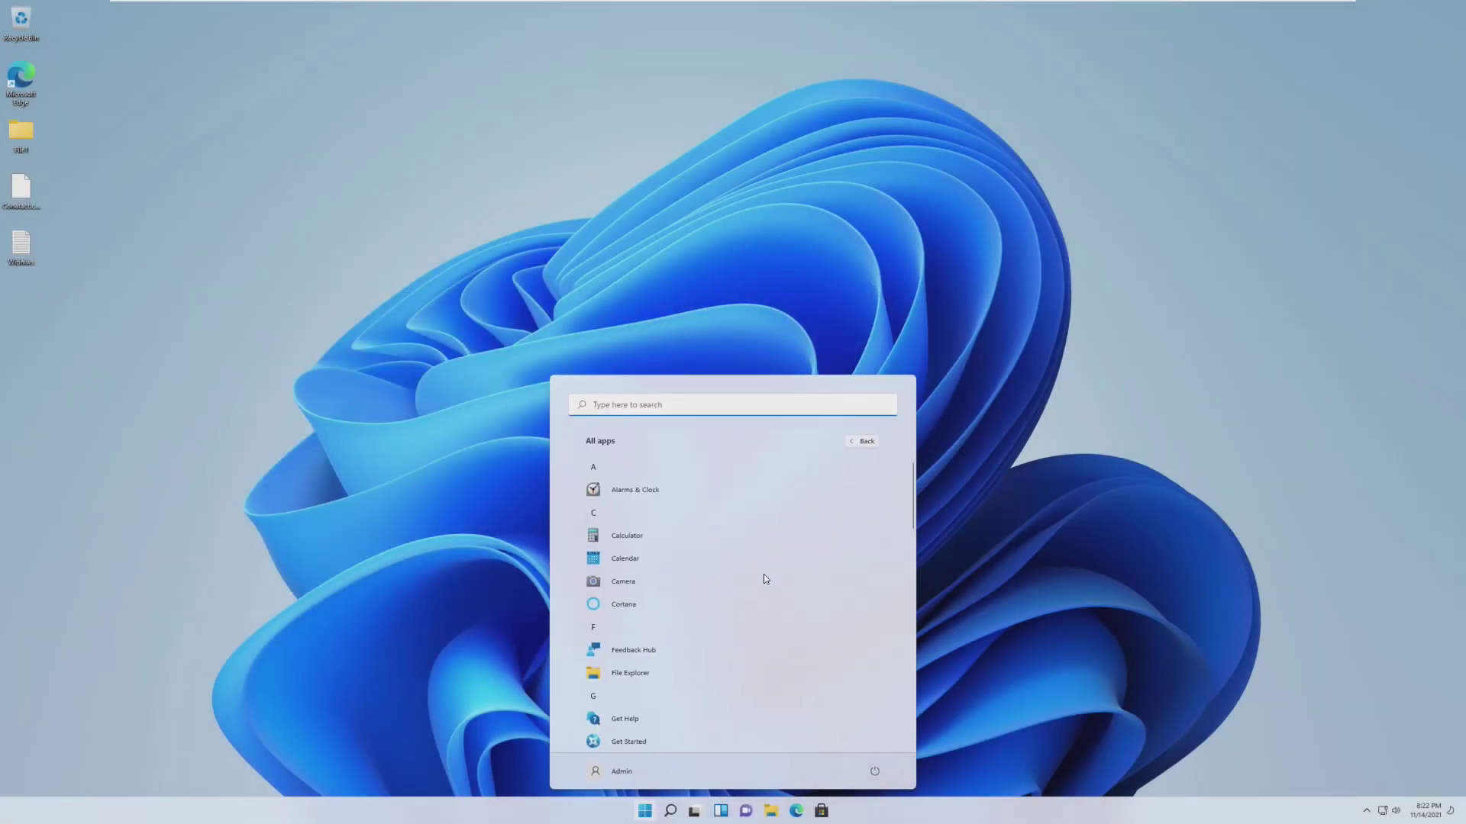
{"action": "scroll", "coordinate": [763, 574], "scroll_direction": "down", "scroll_amount": 10}
{"action": "scroll", "coordinate": [767, 569], "scroll_direction": "down", "scroll_amount": 5}
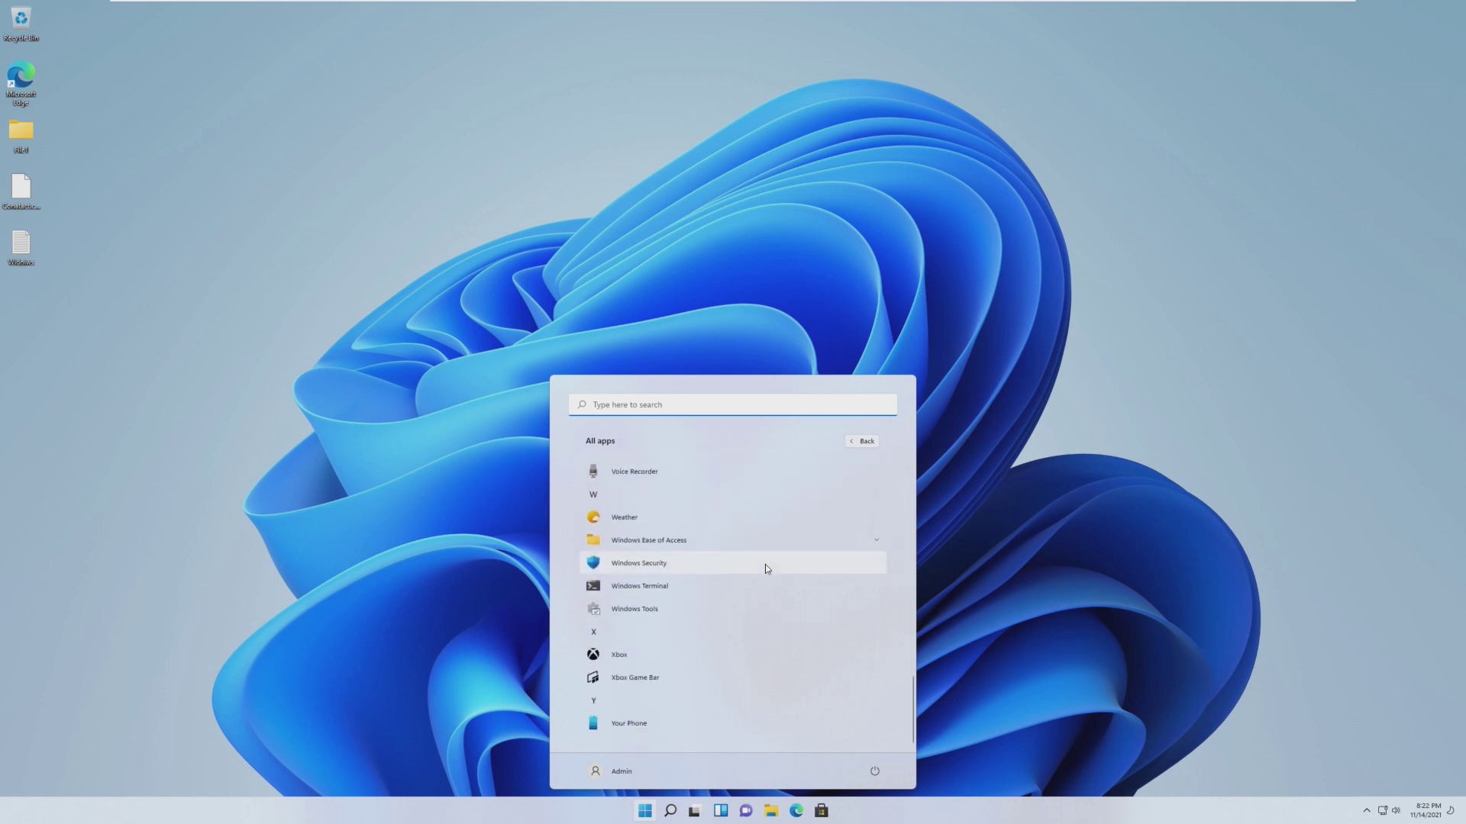
{"action": "left_click", "coordinate": [702, 607]}
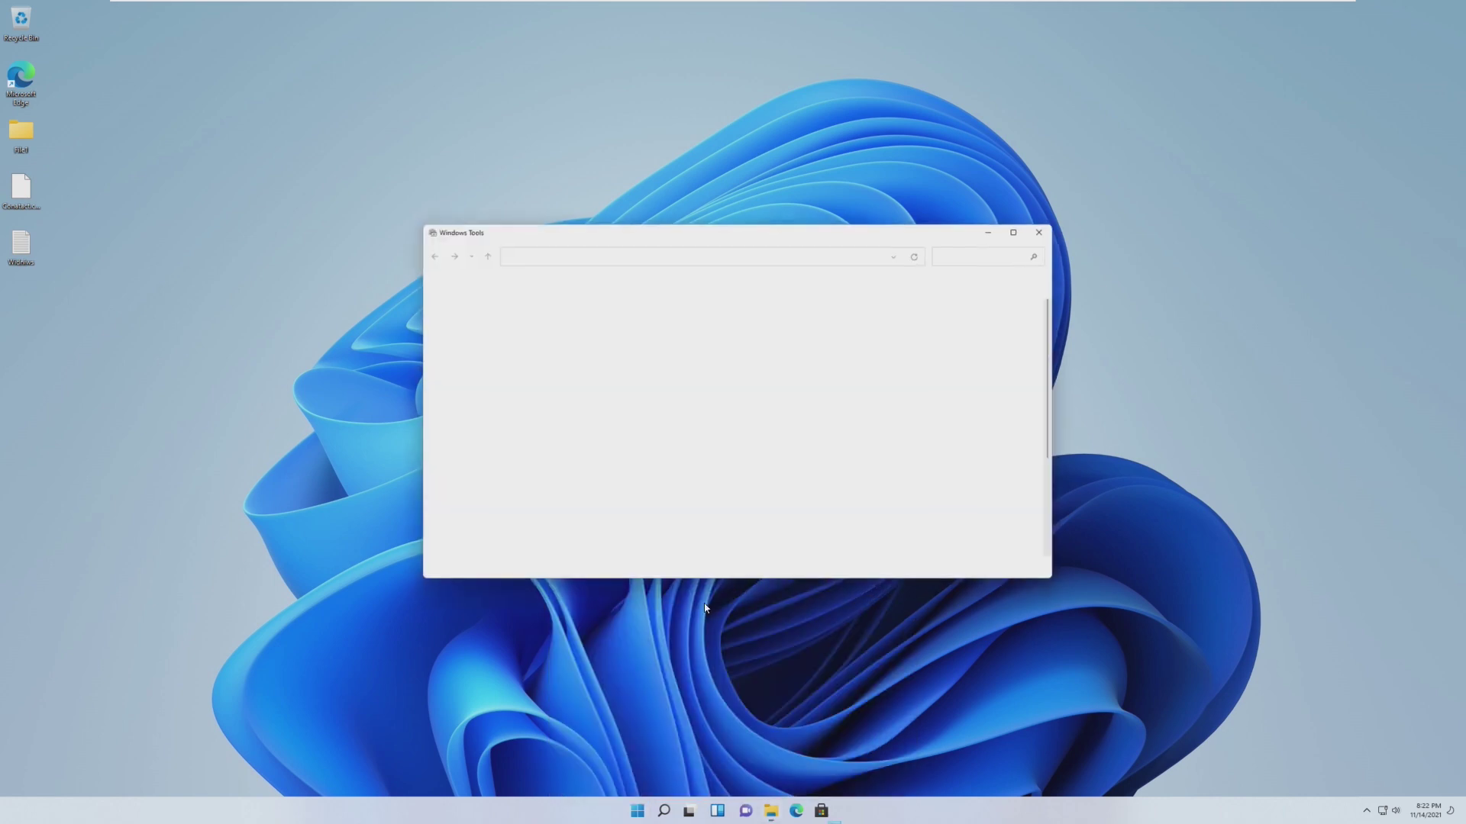
{"action": "left_click", "coordinate": [1045, 230]}
{"action": "left_click", "coordinate": [771, 810]}
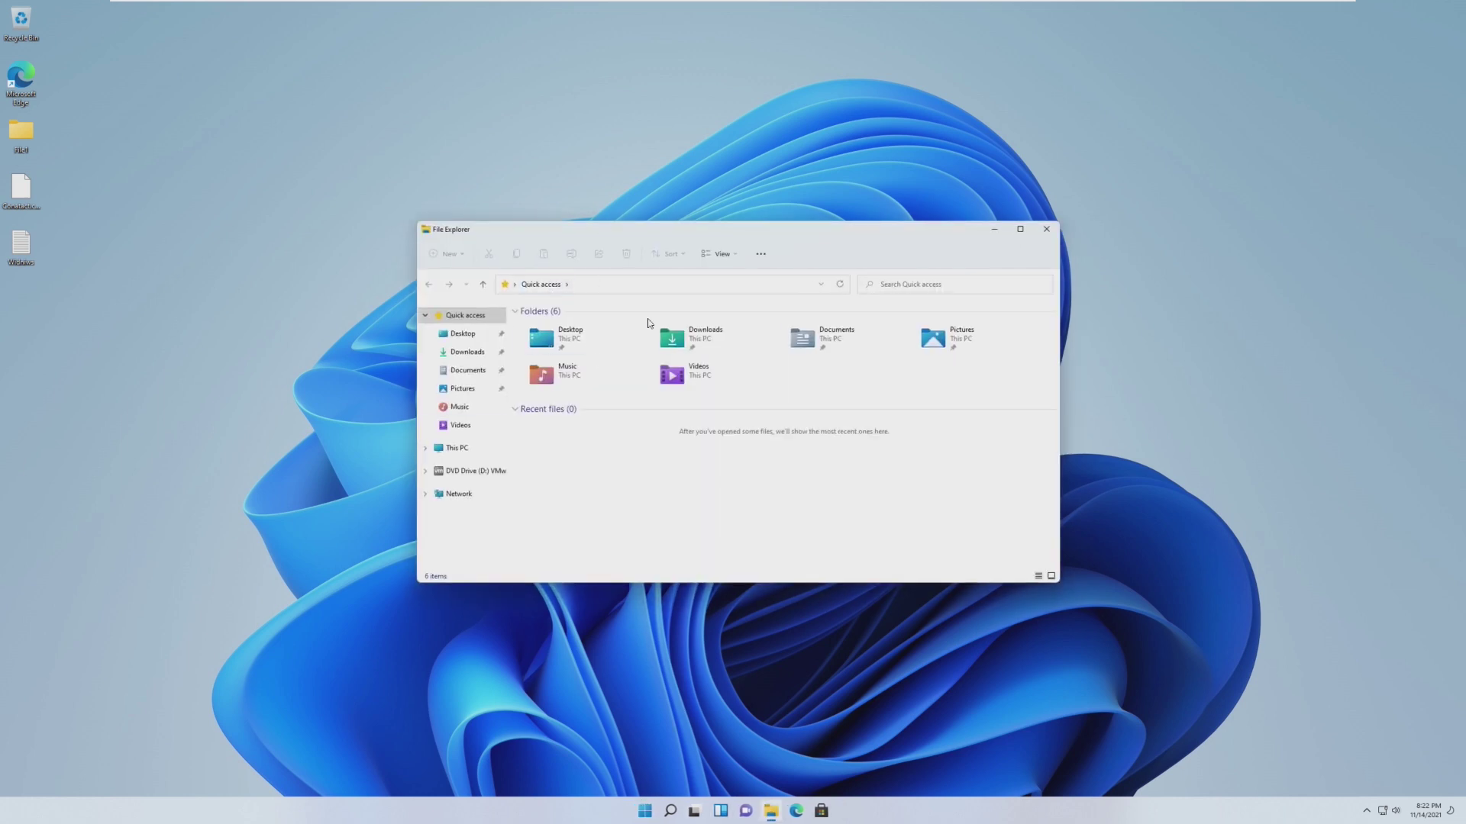
{"action": "left_click", "coordinate": [1046, 229]}
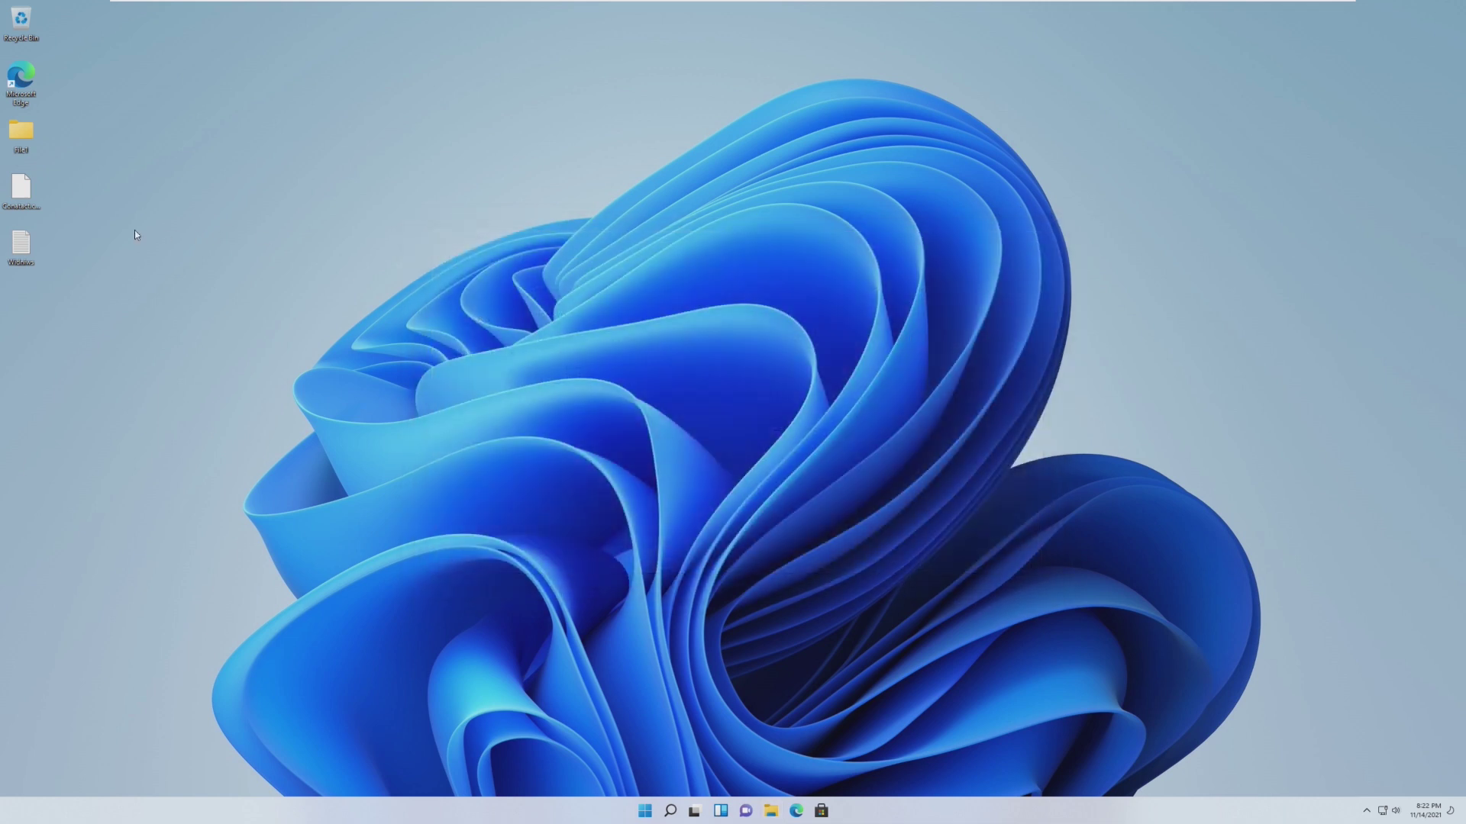
{"action": "double_click", "coordinate": [6, 120]}
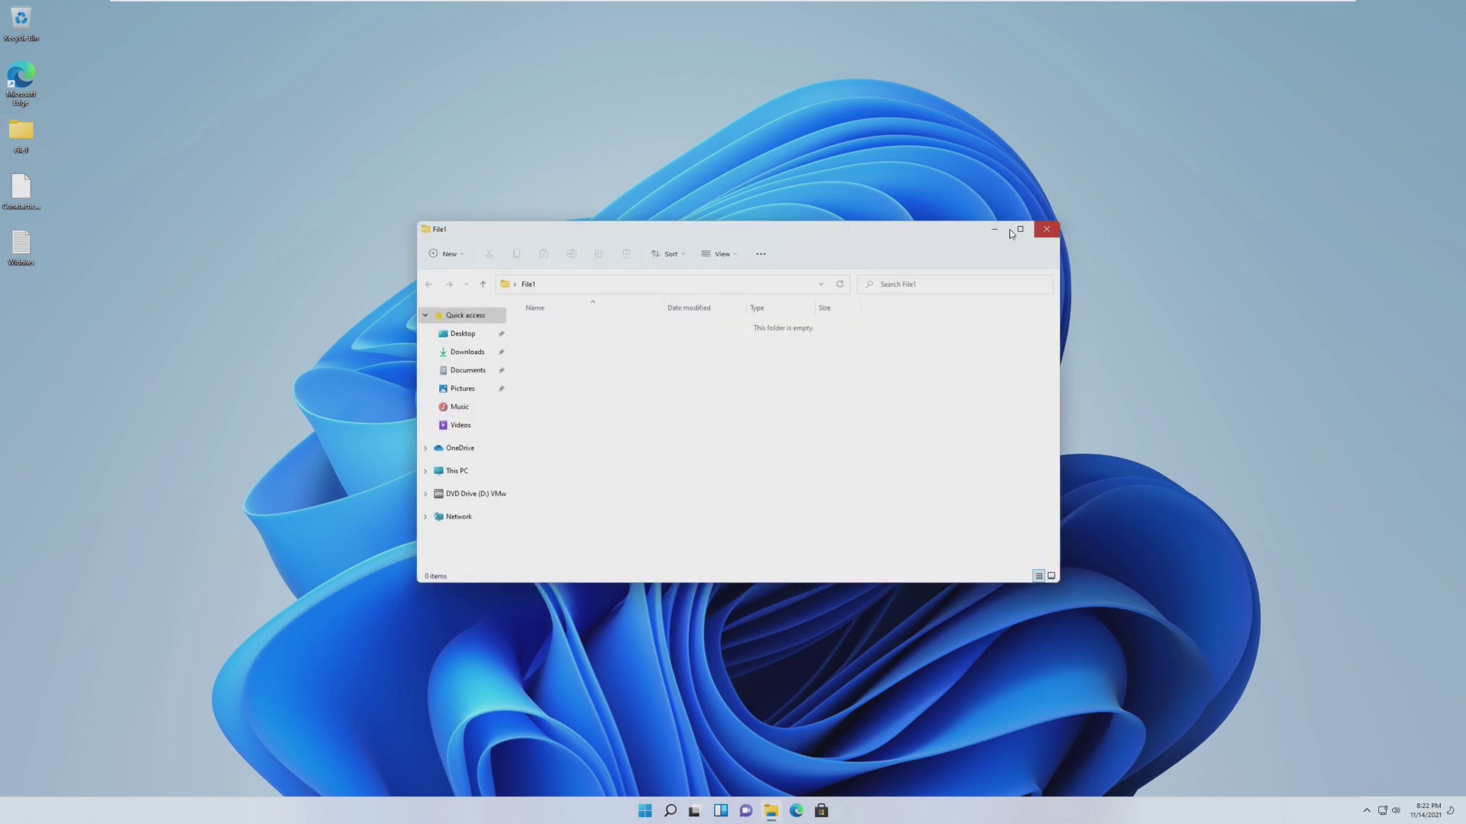
{"action": "left_click", "coordinate": [1042, 229]}
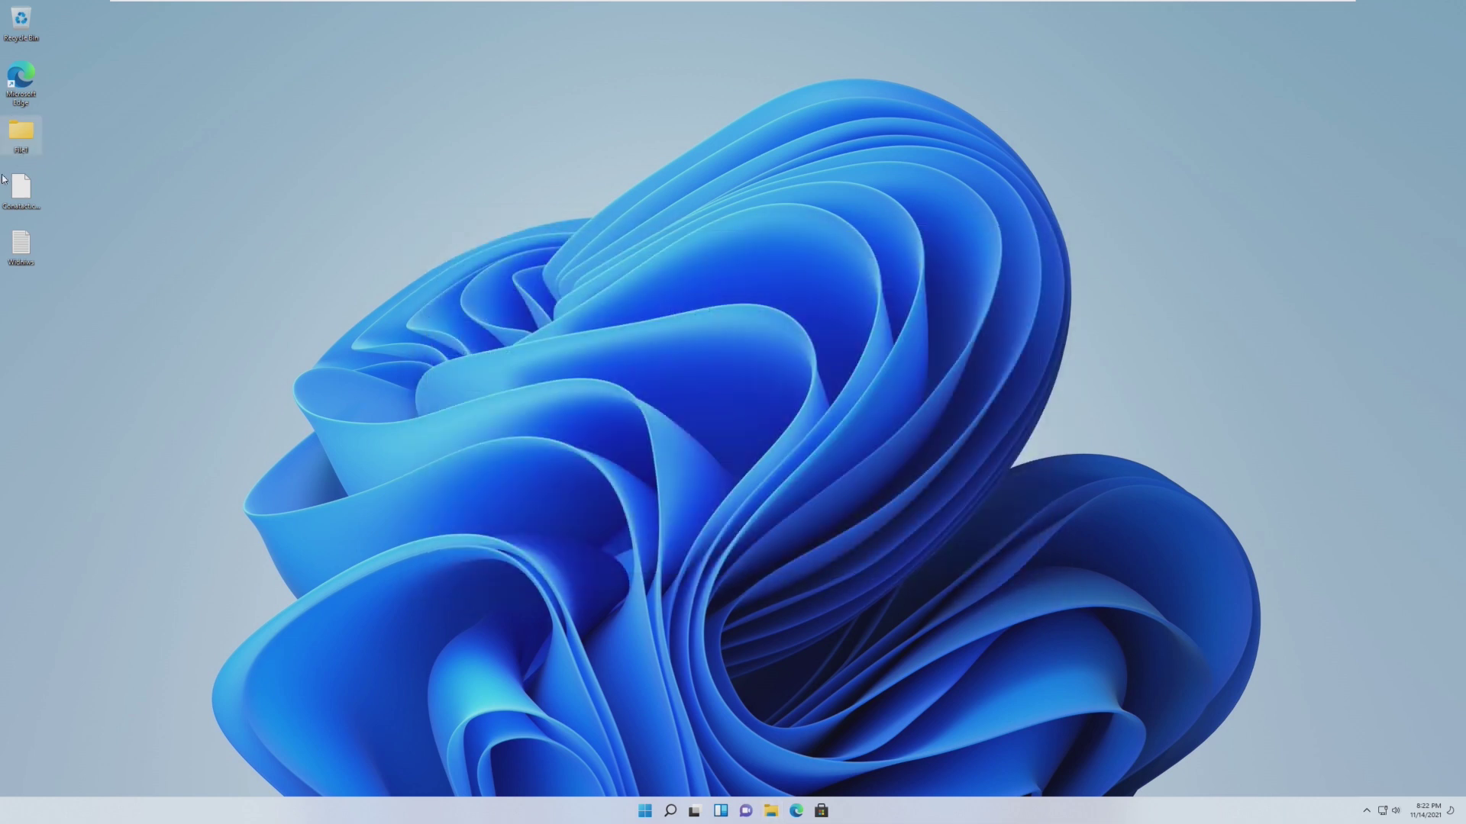
{"action": "double_click", "coordinate": [21, 260]}
{"action": "left_click", "coordinate": [1201, 128]}
{"action": "left_click", "coordinate": [645, 811]}
{"action": "left_click", "coordinate": [854, 445]}
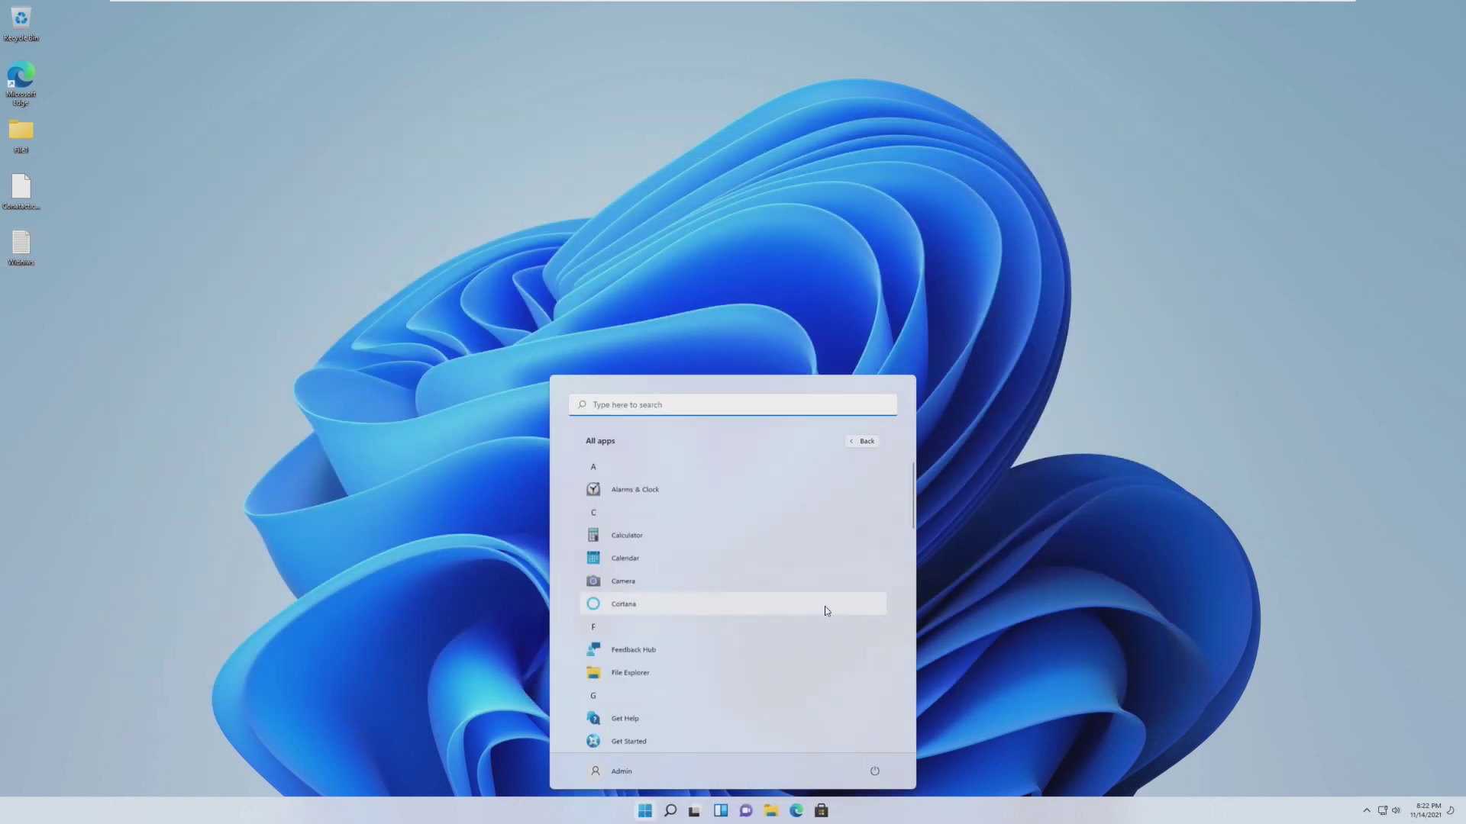
{"action": "scroll", "coordinate": [824, 603], "scroll_direction": "down", "scroll_amount": 3}
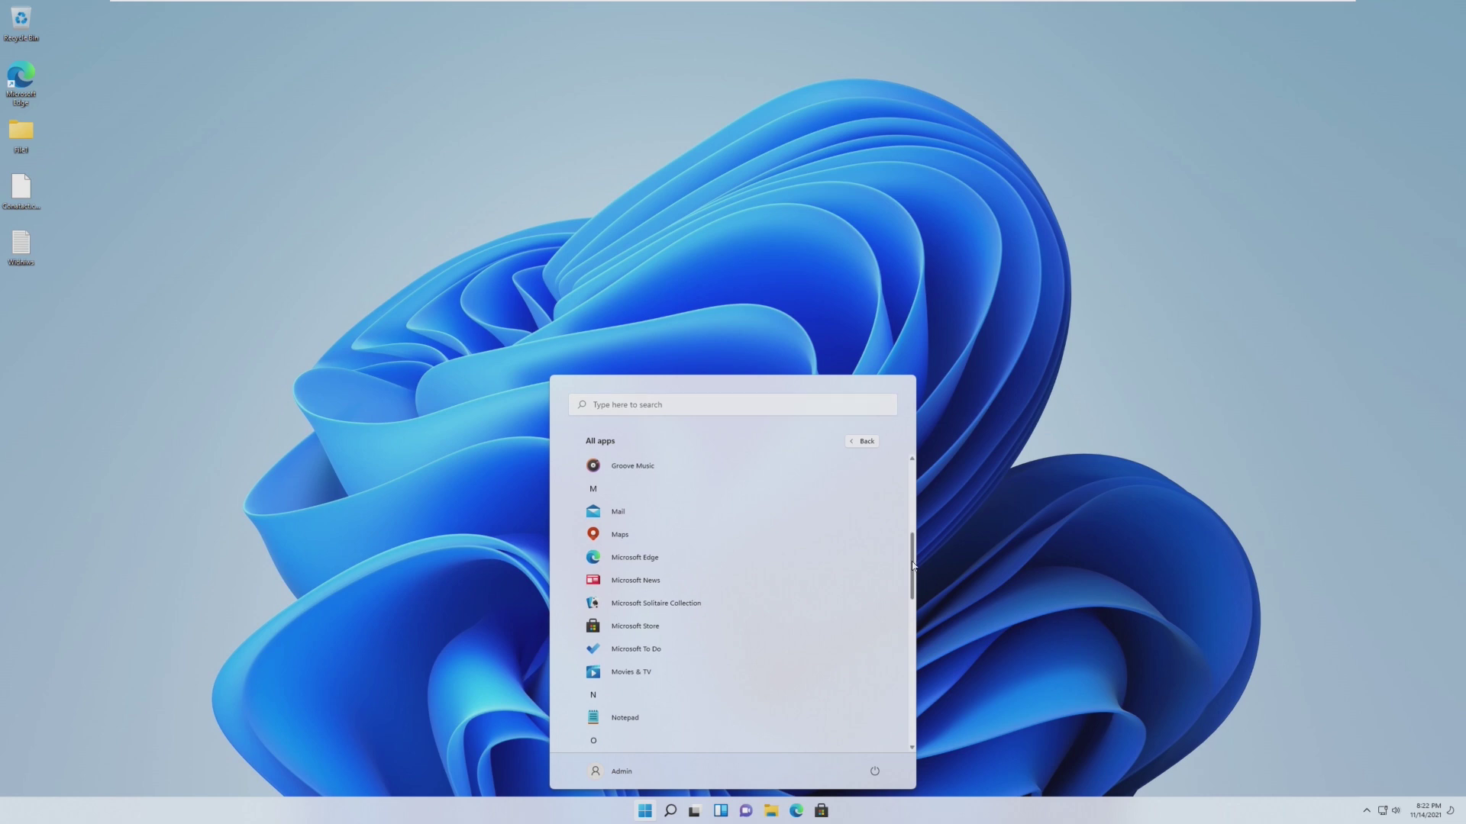
{"action": "scroll", "coordinate": [888, 717], "scroll_direction": "down", "scroll_amount": 10}
{"action": "scroll", "coordinate": [903, 644], "scroll_direction": "up", "scroll_amount": 5}
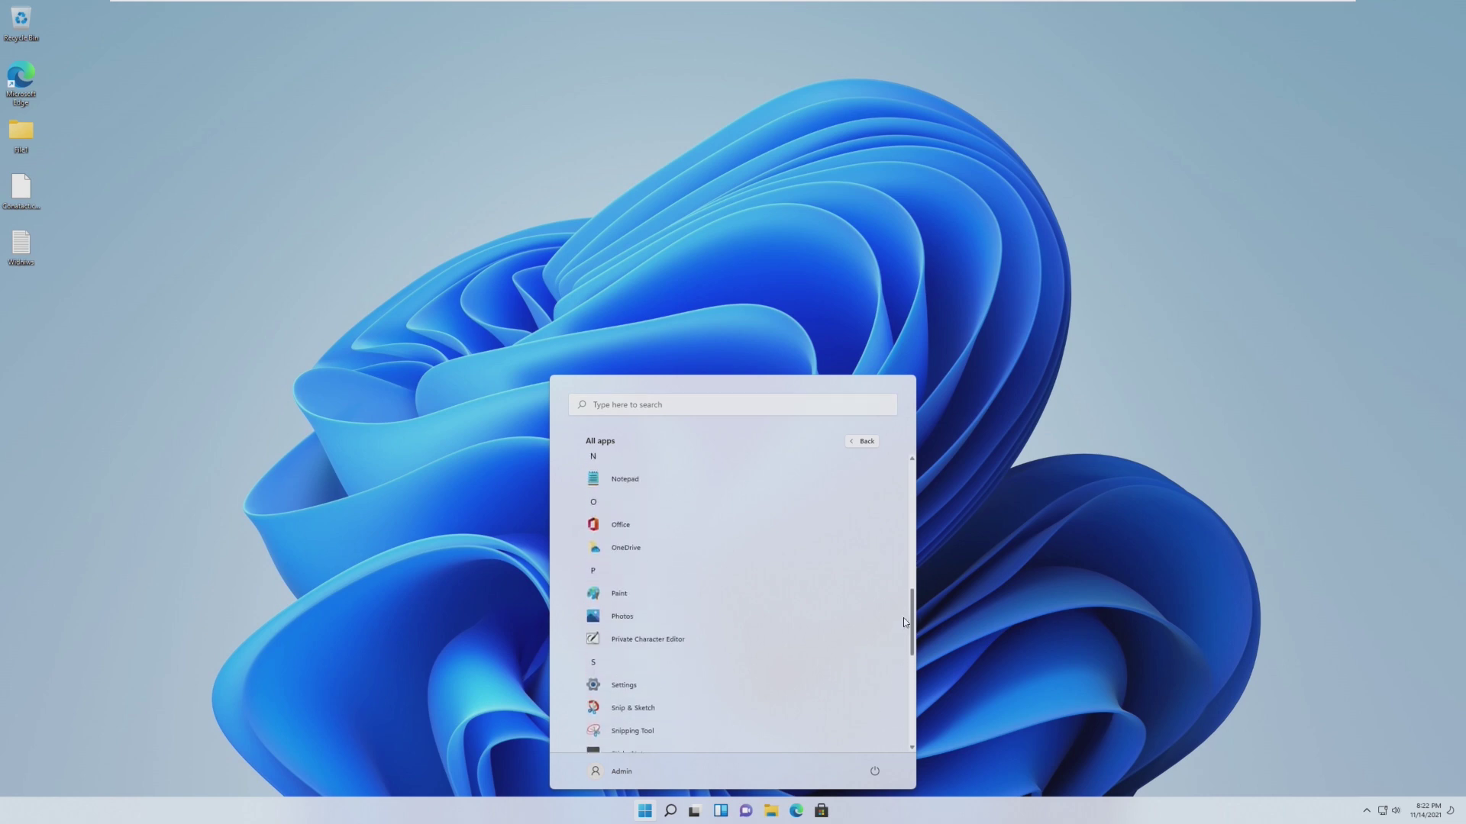
{"action": "left_click", "coordinate": [775, 638]}
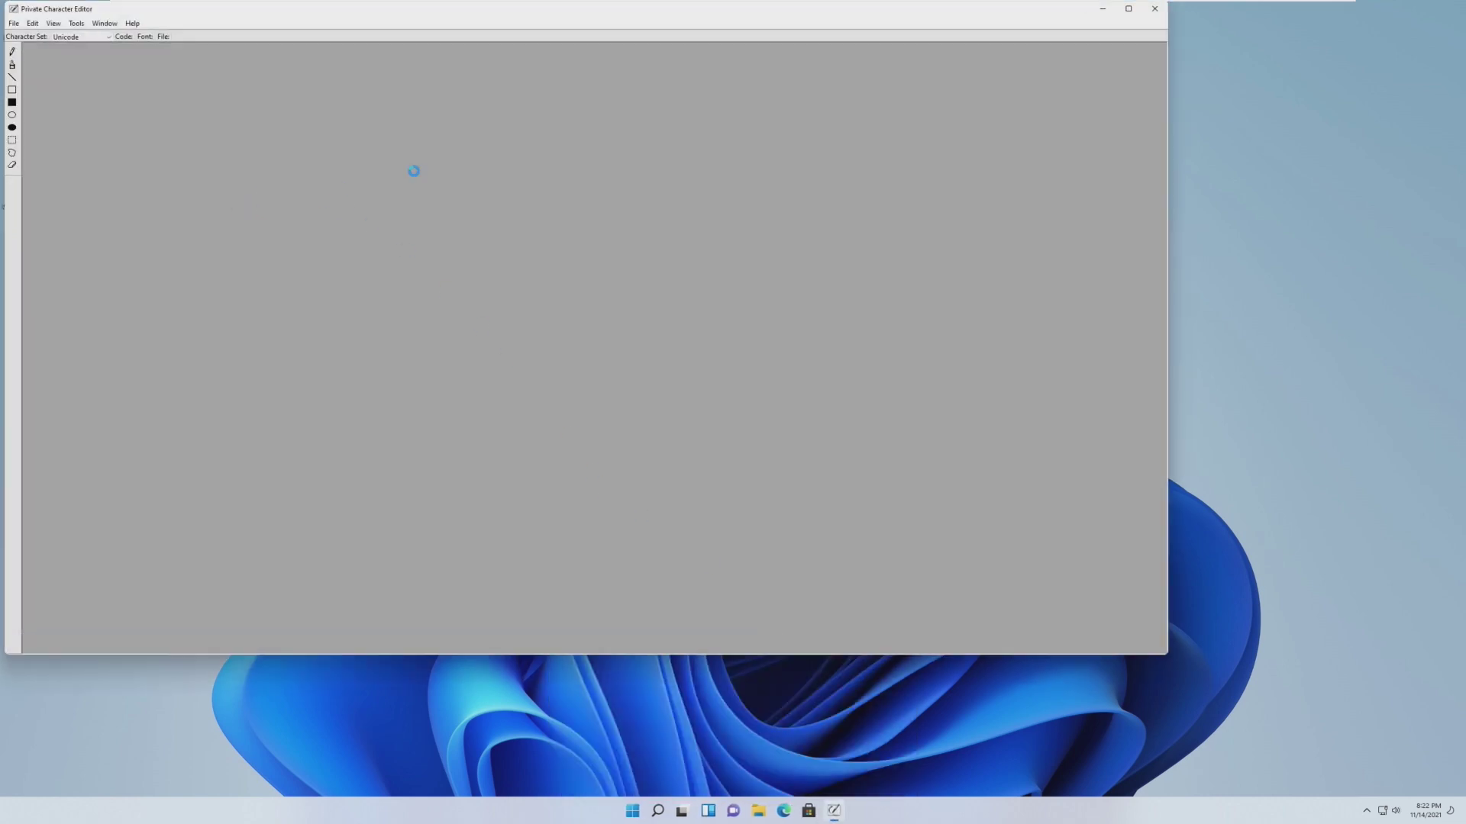
{"action": "left_click", "coordinate": [711, 227]}
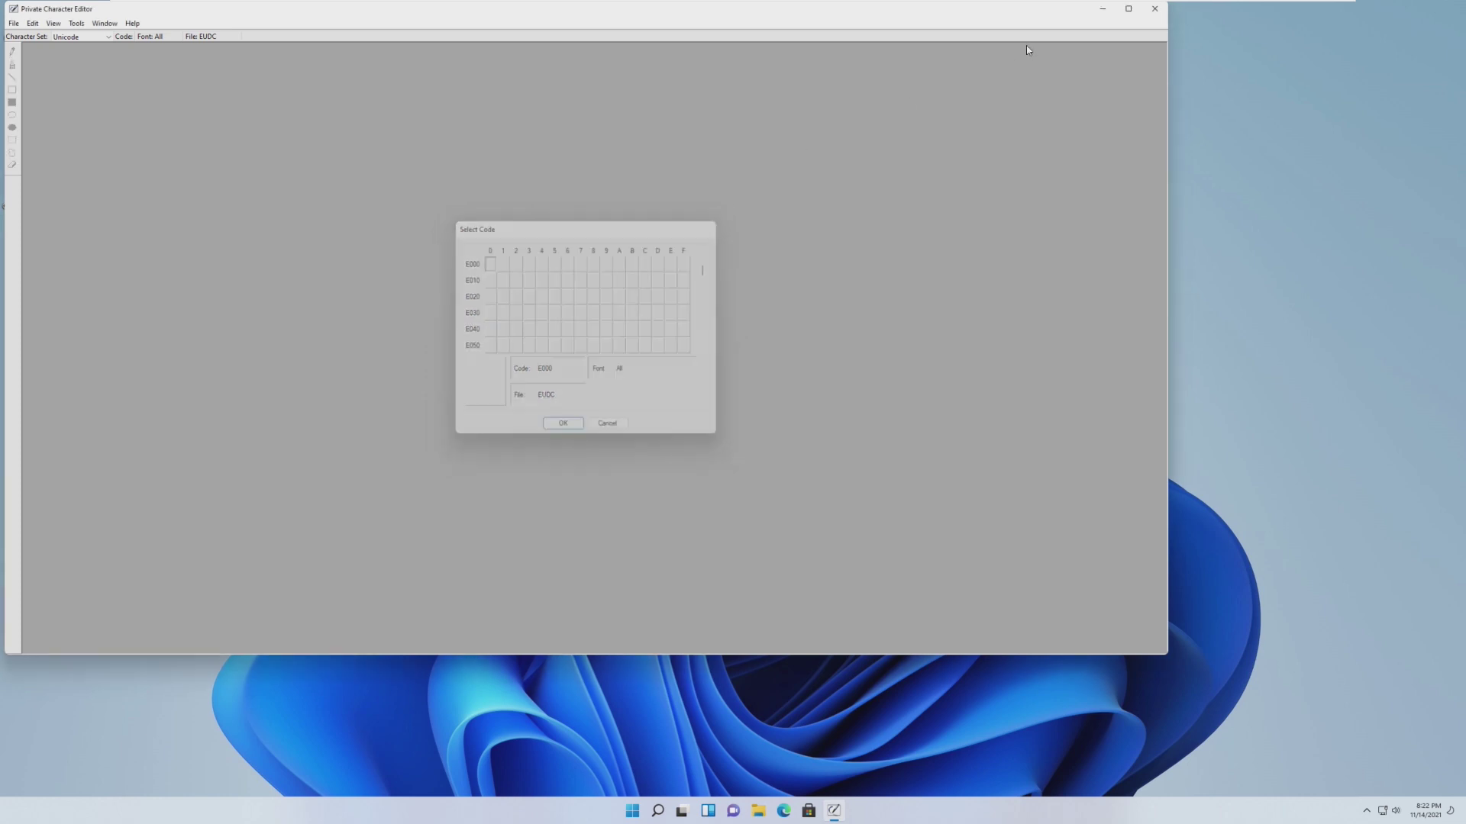
{"action": "left_click", "coordinate": [1154, 9]}
{"action": "left_click", "coordinate": [653, 812]}
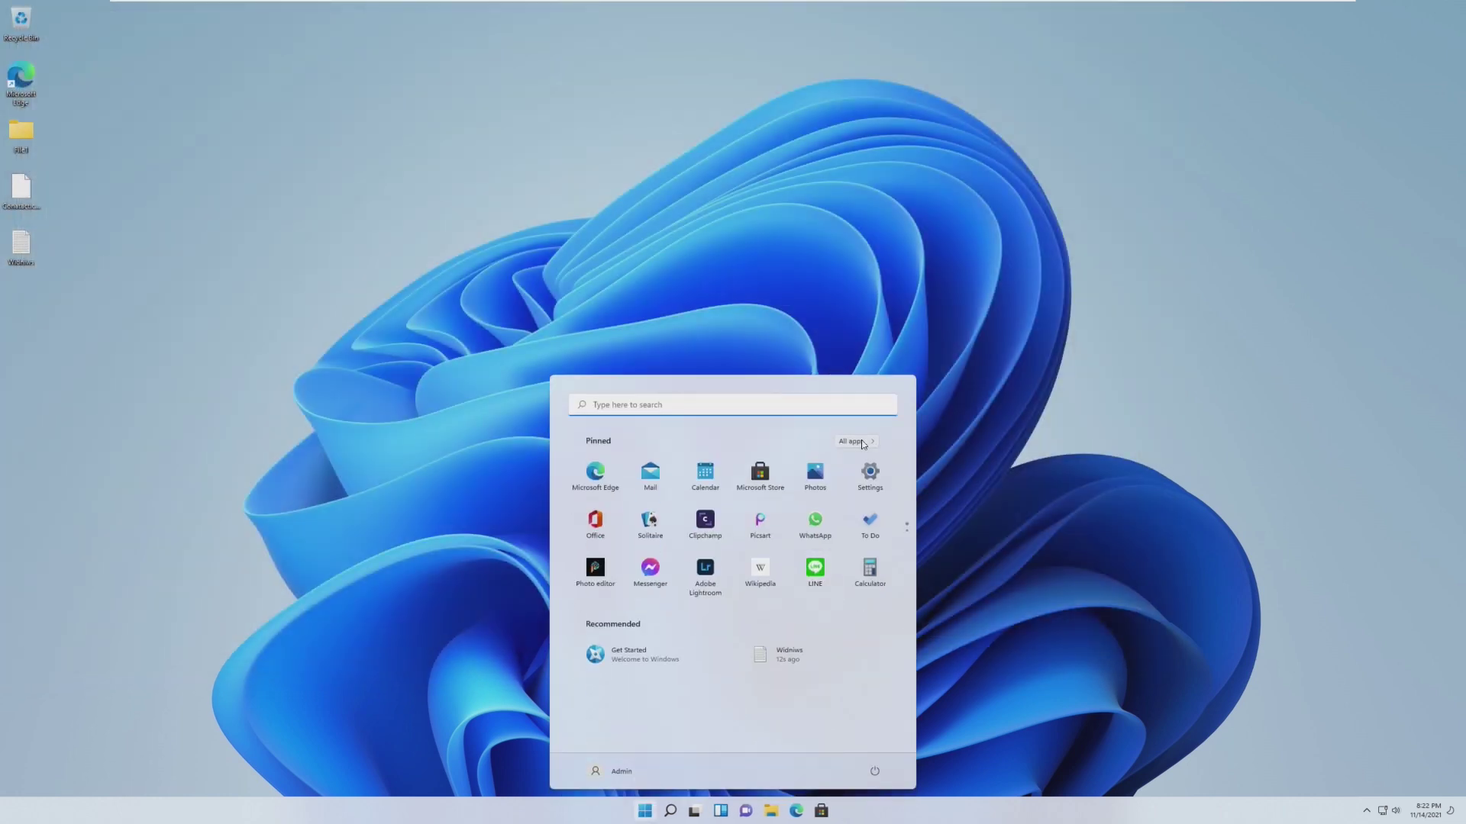
{"action": "left_click", "coordinate": [863, 444]}
{"action": "scroll", "coordinate": [774, 712], "scroll_direction": "down", "scroll_amount": 5}
{"action": "mouse_move", "coordinate": [952, 6]}
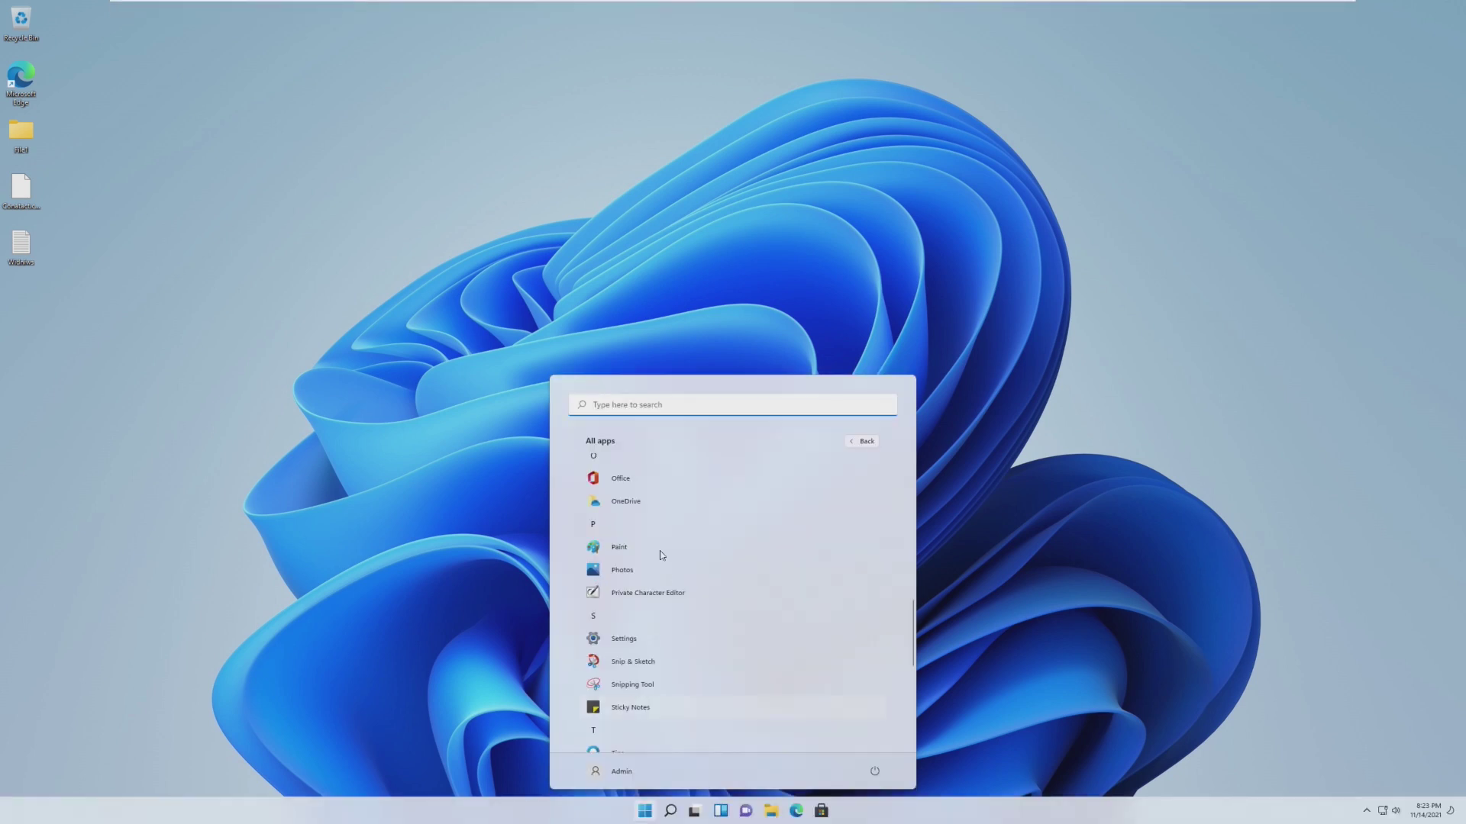
{"action": "left_click", "coordinate": [469, 566]}
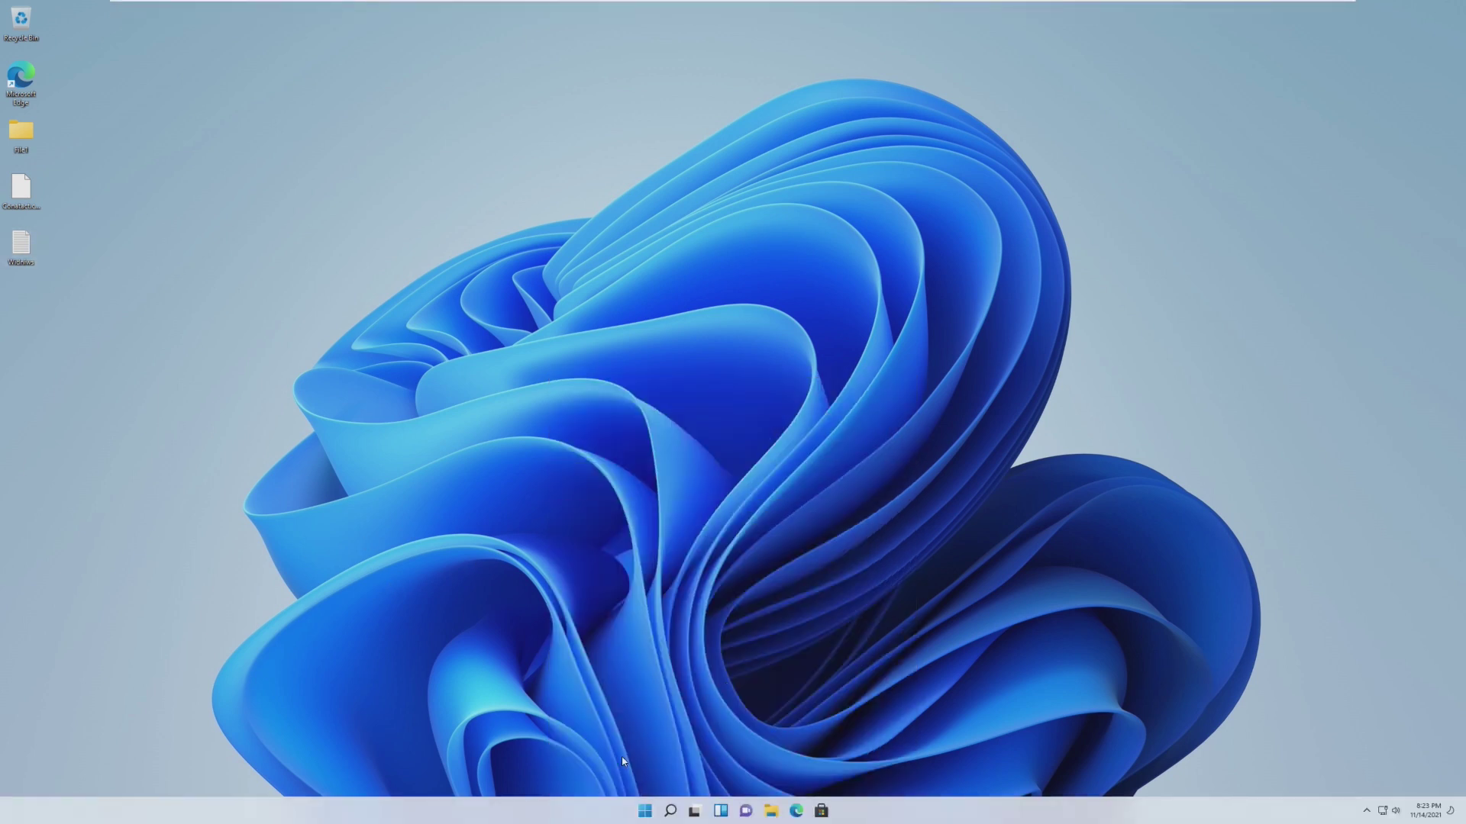
{"action": "left_click", "coordinate": [643, 811]}
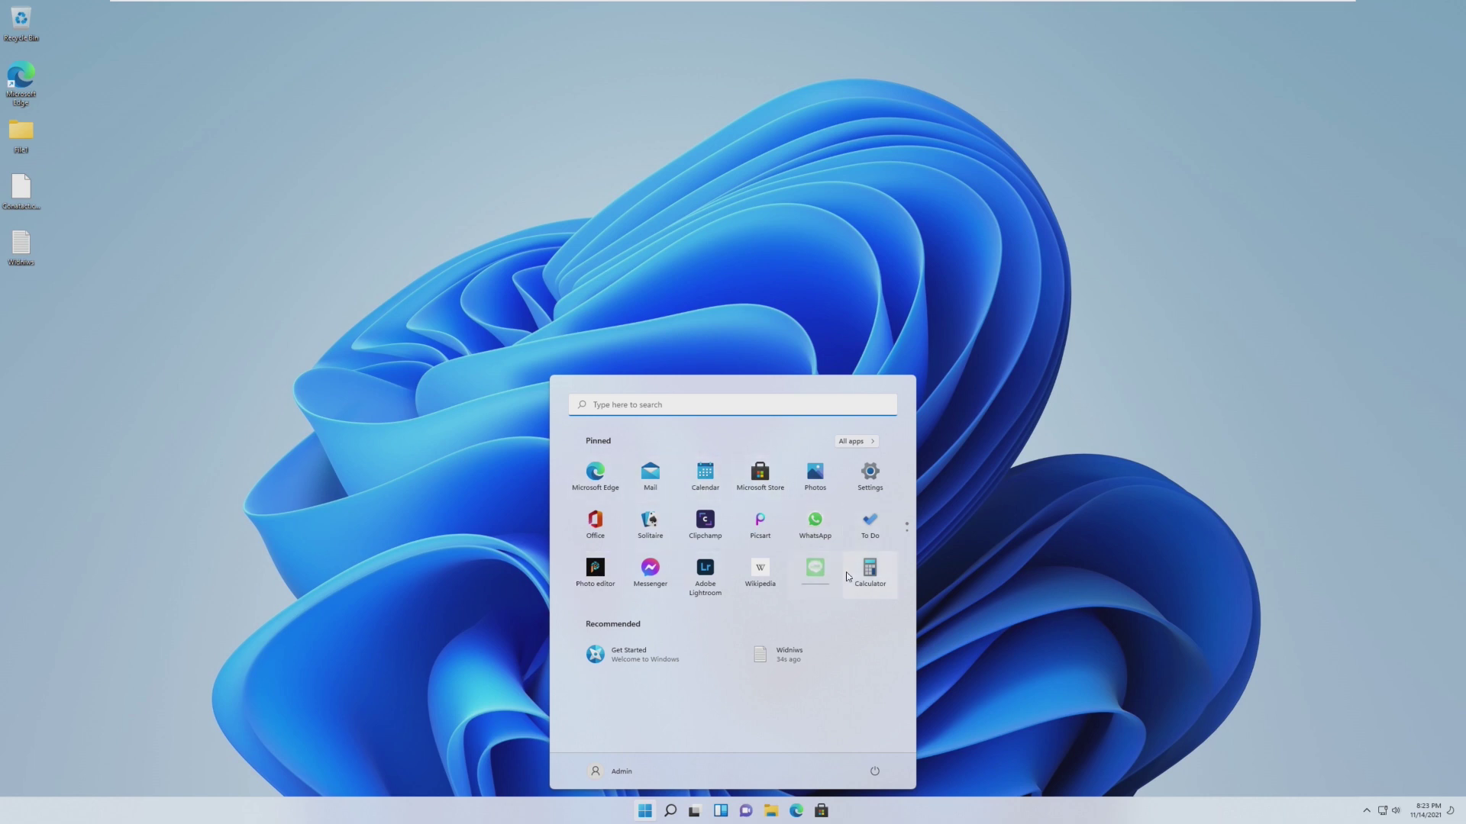
- Launch pinned apps (LINE, Wikipedia, Lightroom, Messenger, Photo editor, Office, Solitaire), then close them
{"action": "left_click", "coordinate": [796, 569]}
{"action": "left_click", "coordinate": [760, 568]}
{"action": "left_click", "coordinate": [705, 569]}
{"action": "left_click", "coordinate": [650, 568]}
{"action": "left_click", "coordinate": [595, 569]}
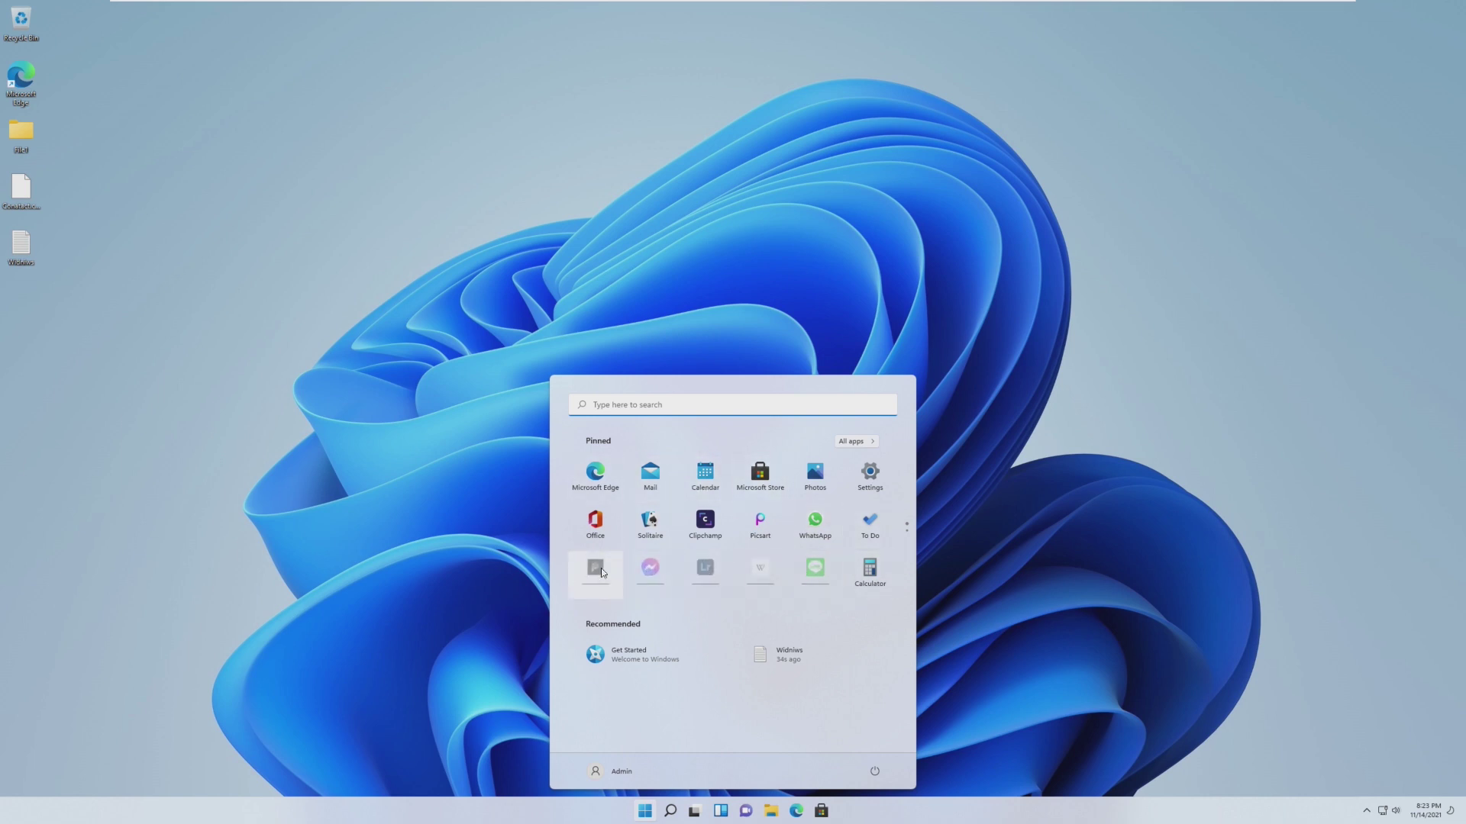
{"action": "left_click", "coordinate": [605, 531]}
{"action": "left_click", "coordinate": [650, 527]}
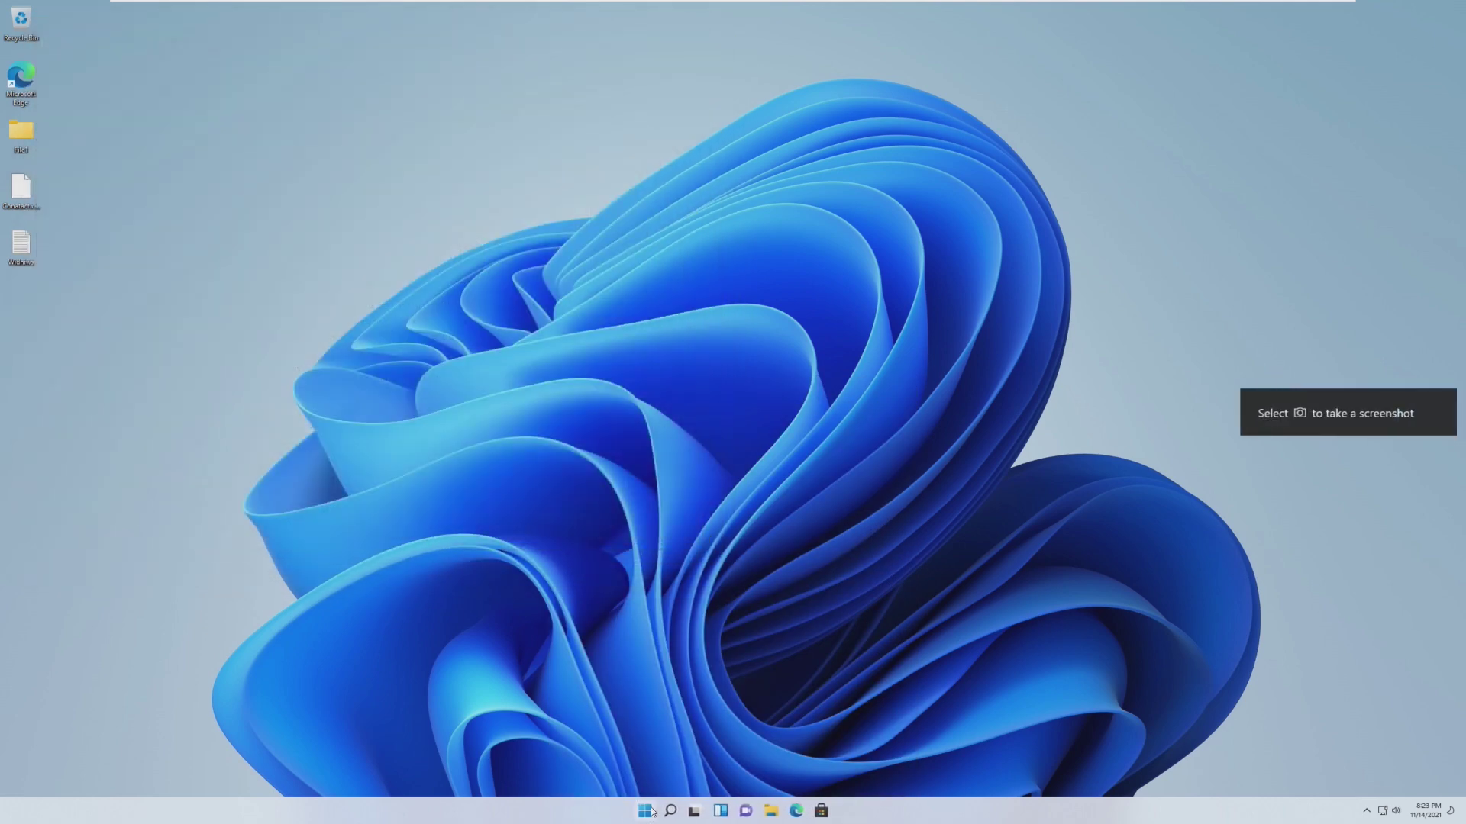
{"action": "left_click", "coordinate": [647, 812]}
{"action": "left_click", "coordinate": [1129, 474]}
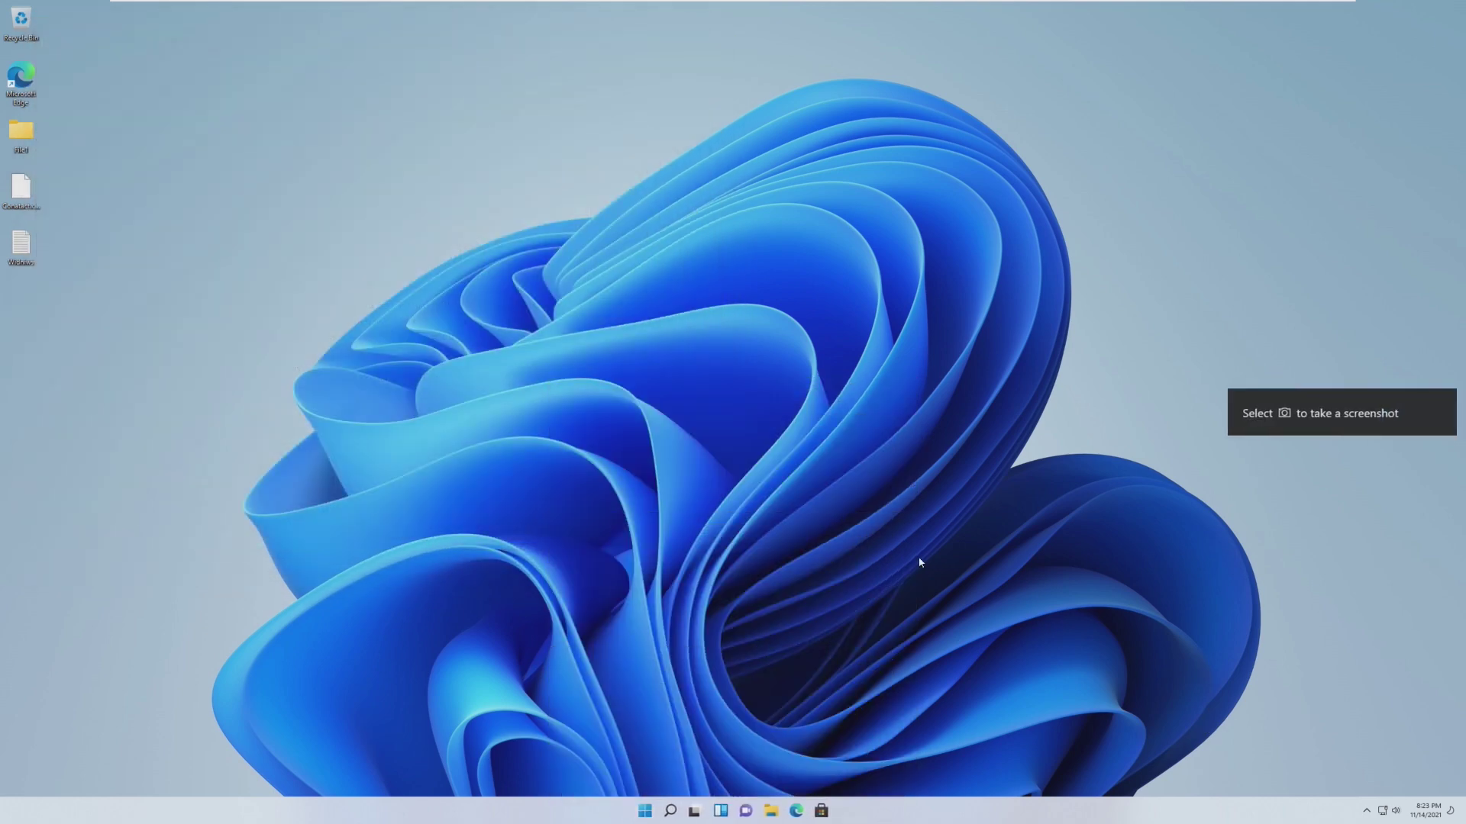
- Run winver to show the About Windows information, then close it
{"action": "key", "text": "super+r"}
{"action": "type", "text": "winver"}
{"action": "key", "text": "Return"}
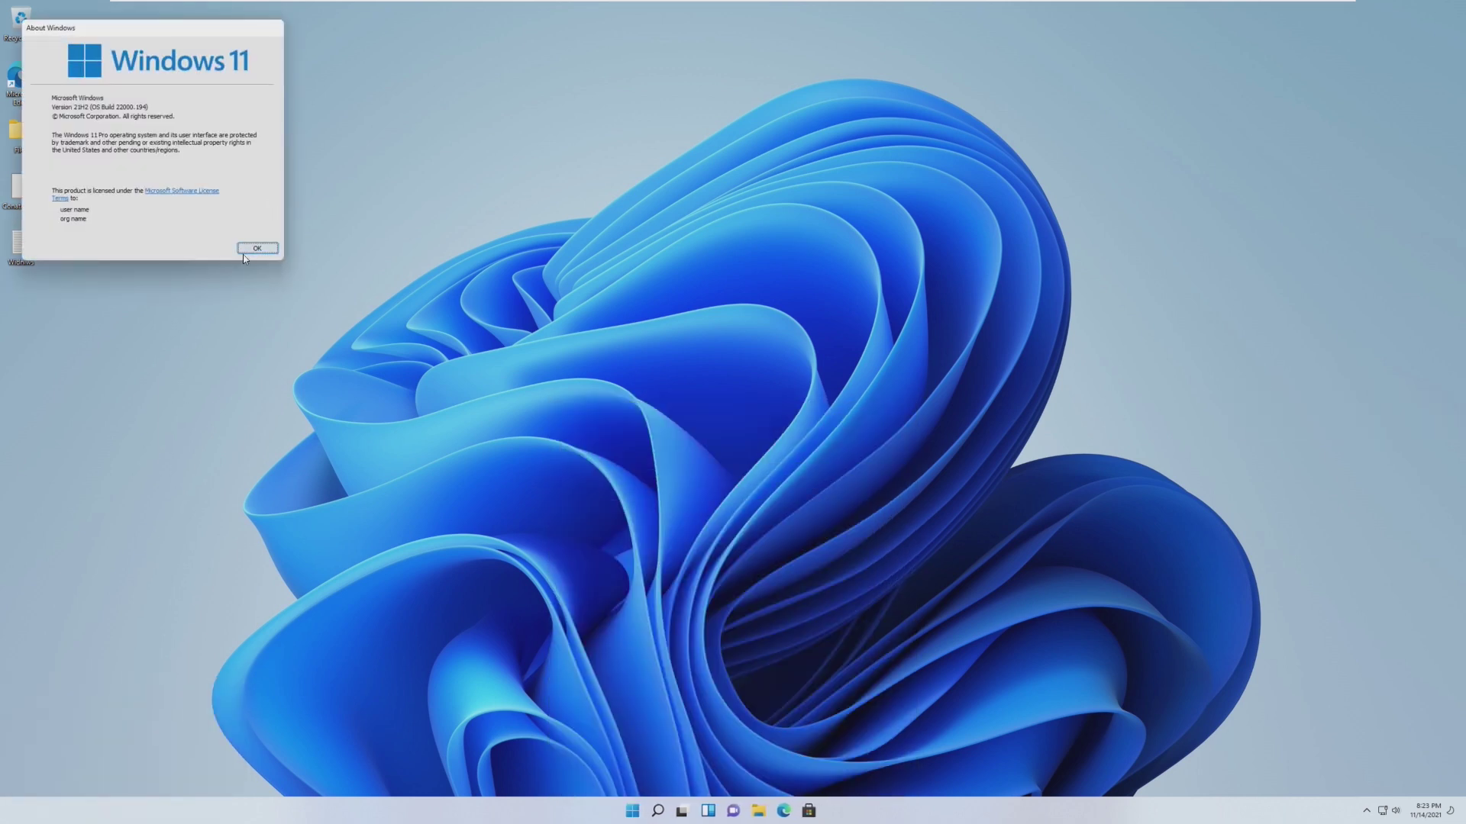
{"action": "left_click", "coordinate": [244, 250]}
- Start downloading pending updates in Settings > Windows Update, then close Settings
{"action": "left_click", "coordinate": [645, 810]}
{"action": "left_click", "coordinate": [870, 477]}
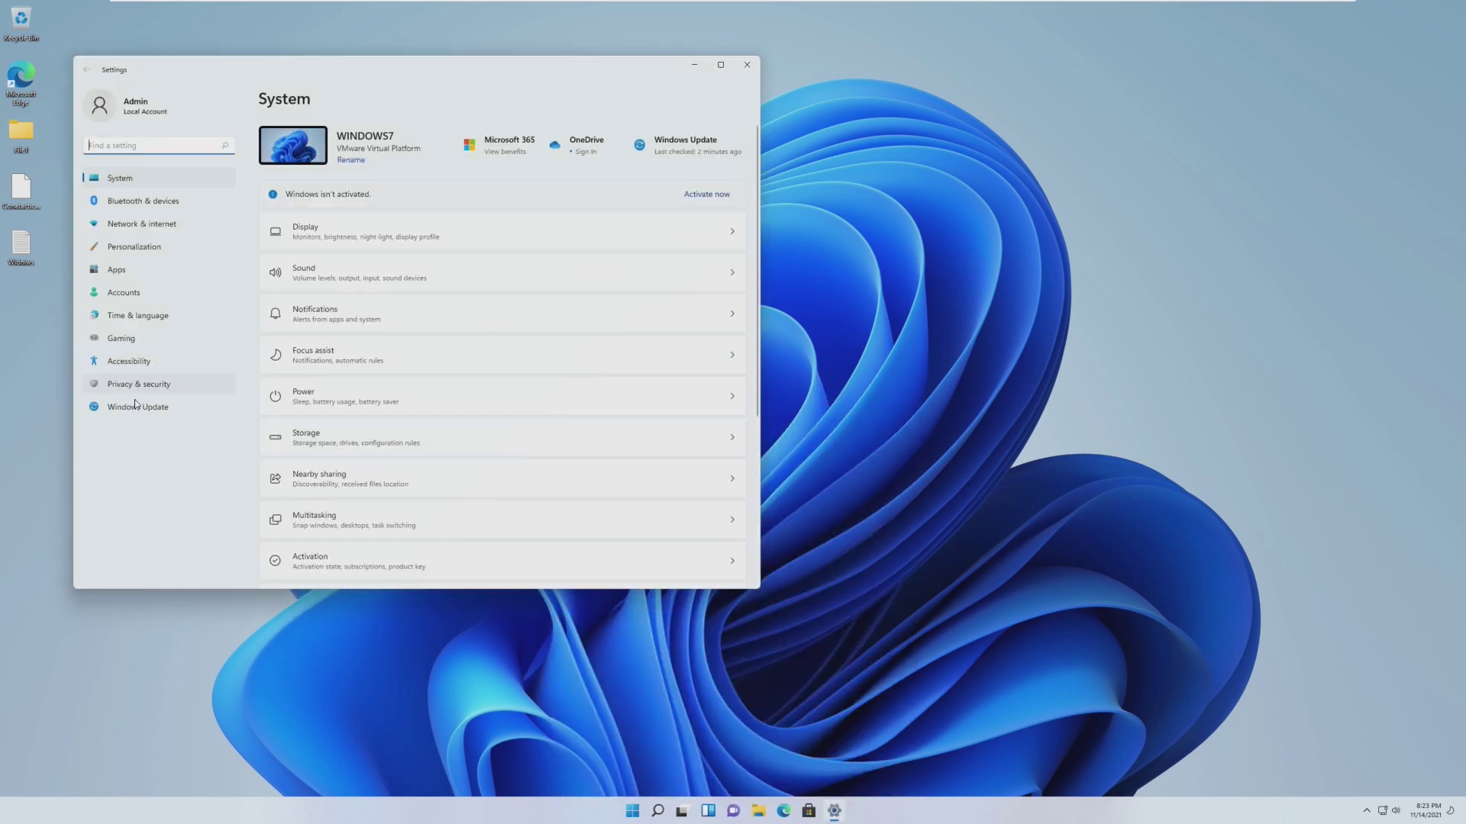
{"action": "left_click", "coordinate": [142, 407]}
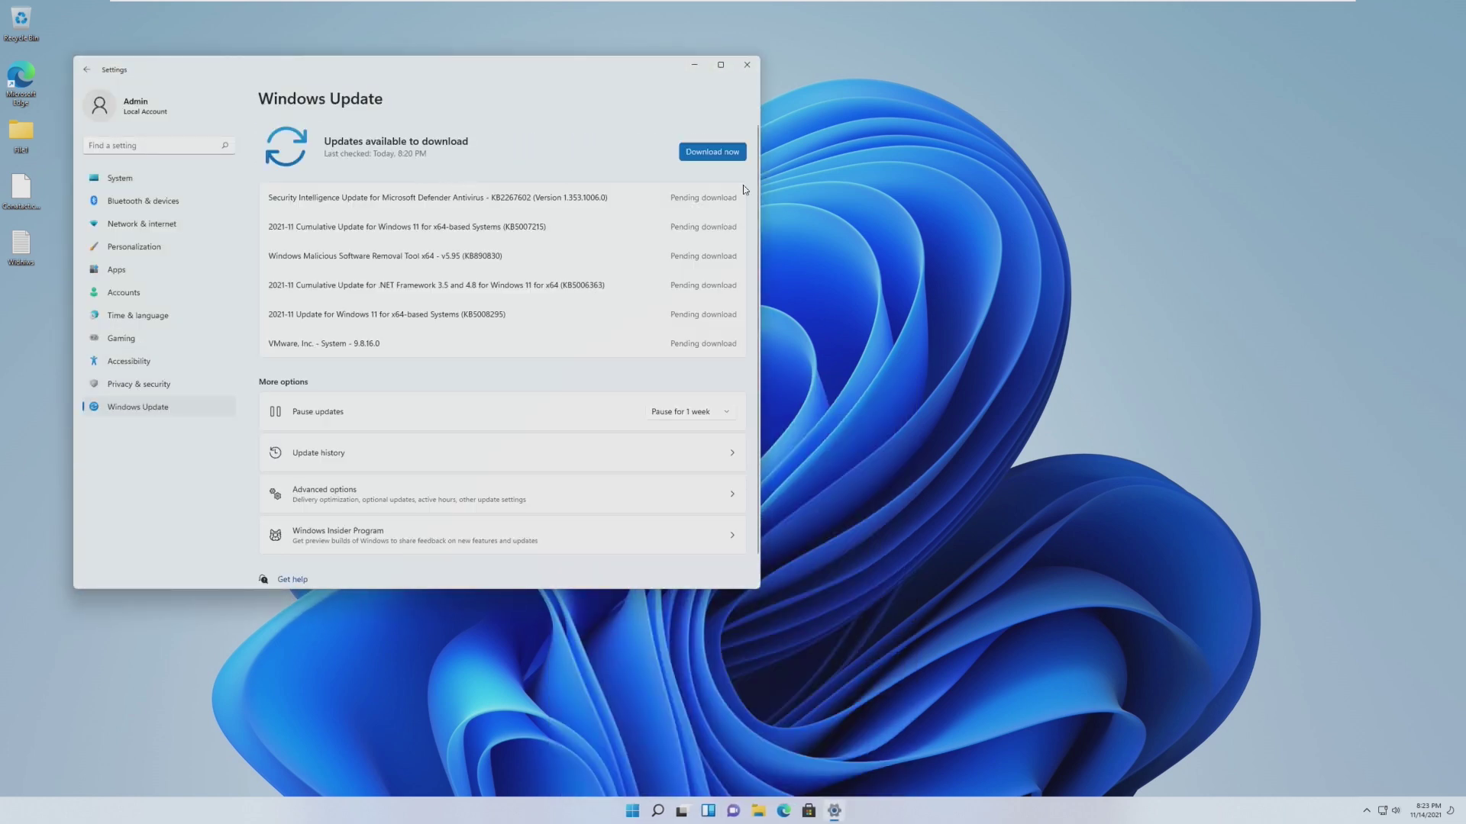
{"action": "left_click", "coordinate": [711, 156]}
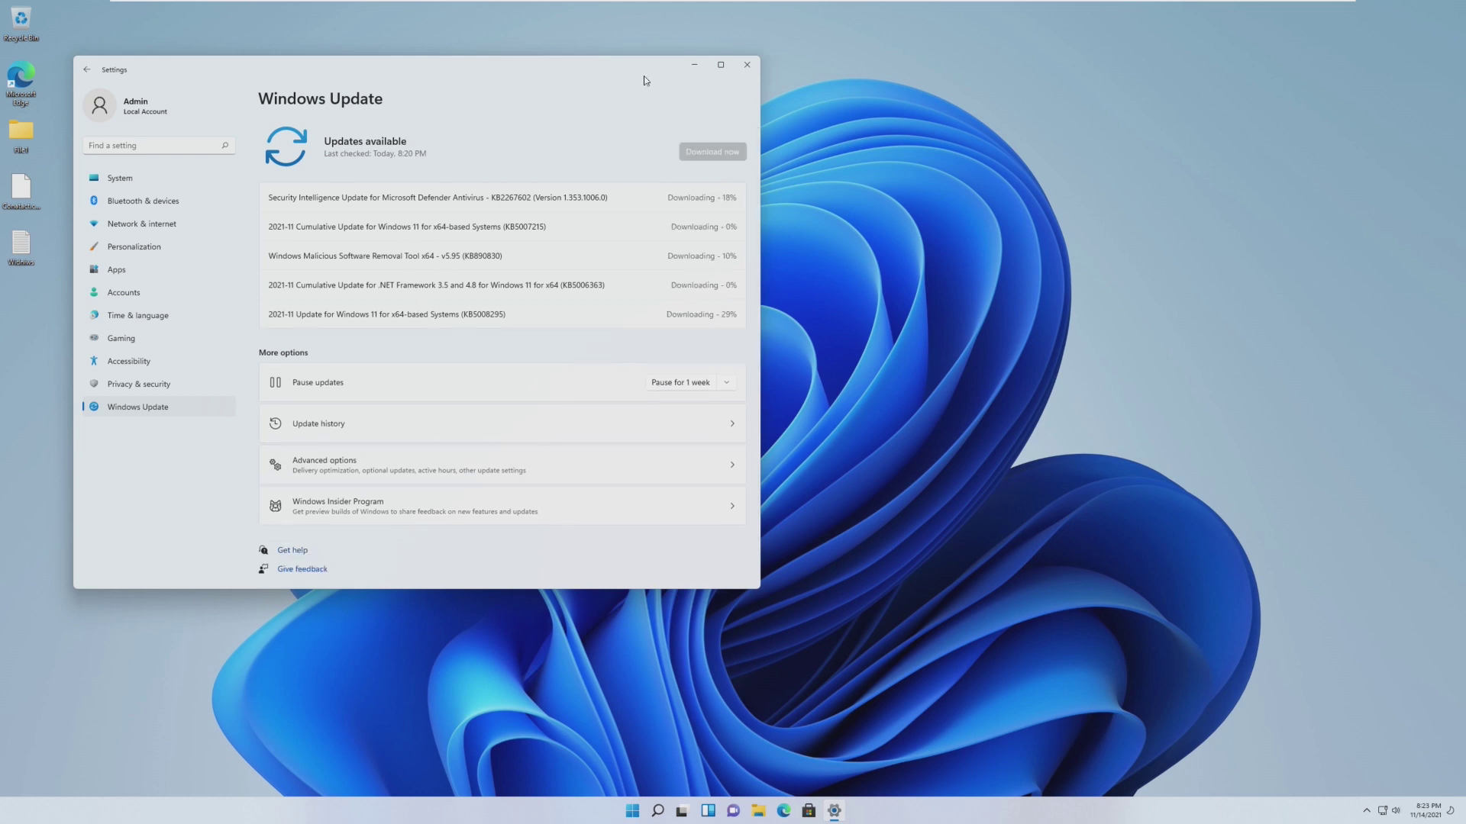
{"action": "left_click", "coordinate": [745, 63]}
- Browse C:\Windows.old\Windows in File Explorer, close it, and open Start
{"action": "key", "text": "super+e"}
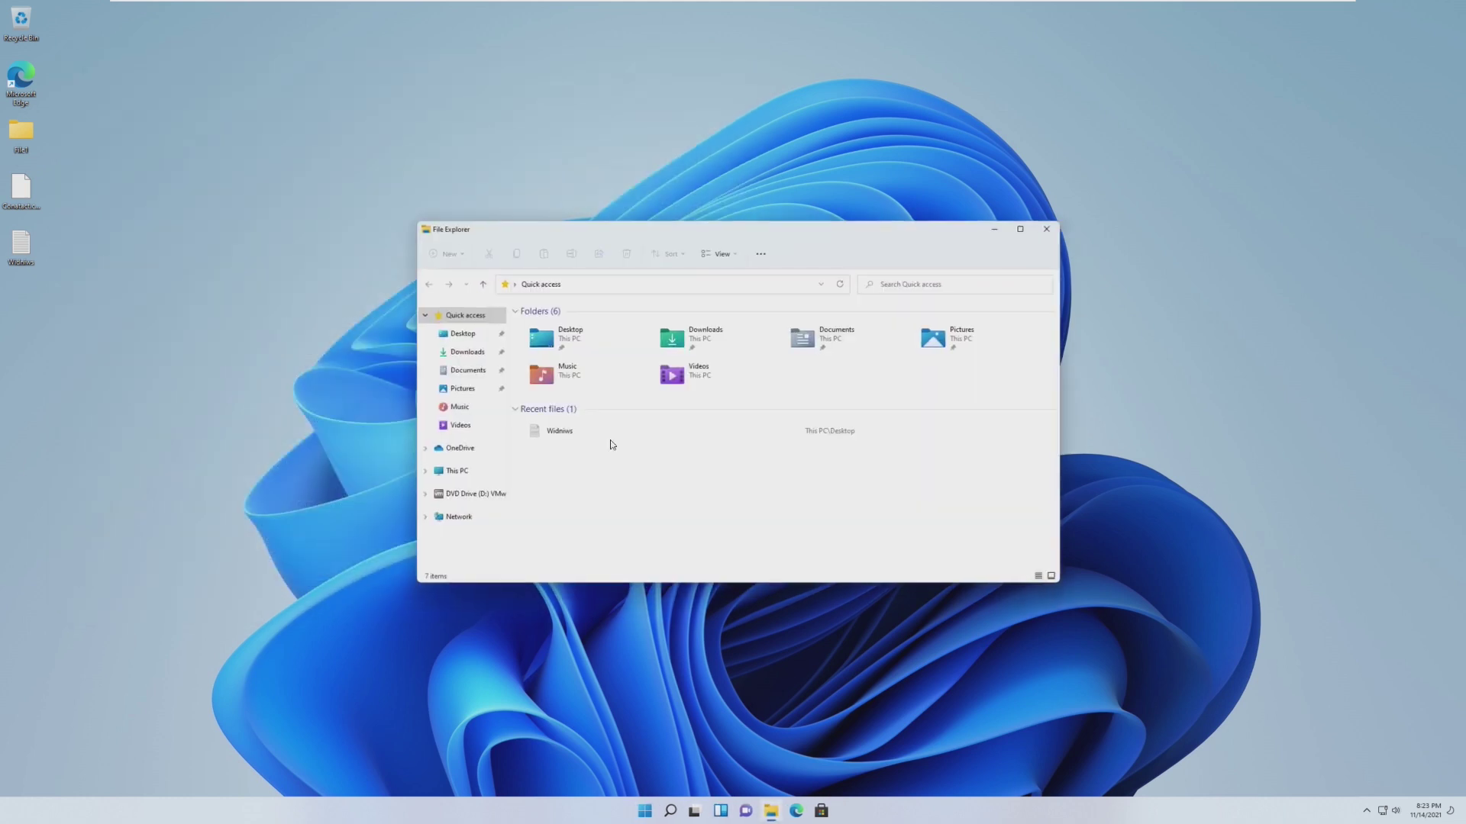
{"action": "left_click", "coordinate": [456, 471]}
{"action": "double_click", "coordinate": [733, 417]}
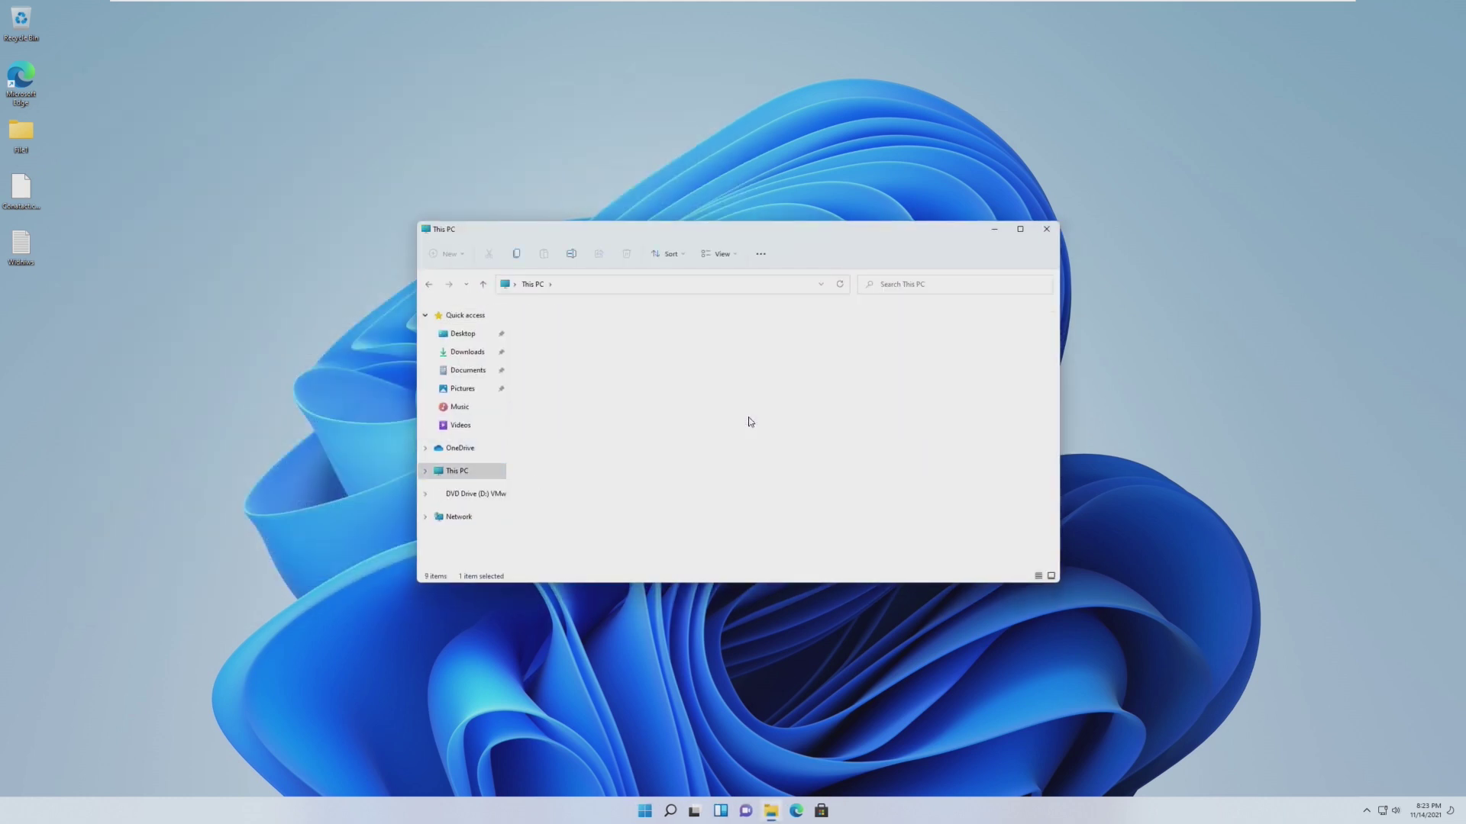
{"action": "double_click", "coordinate": [655, 417]}
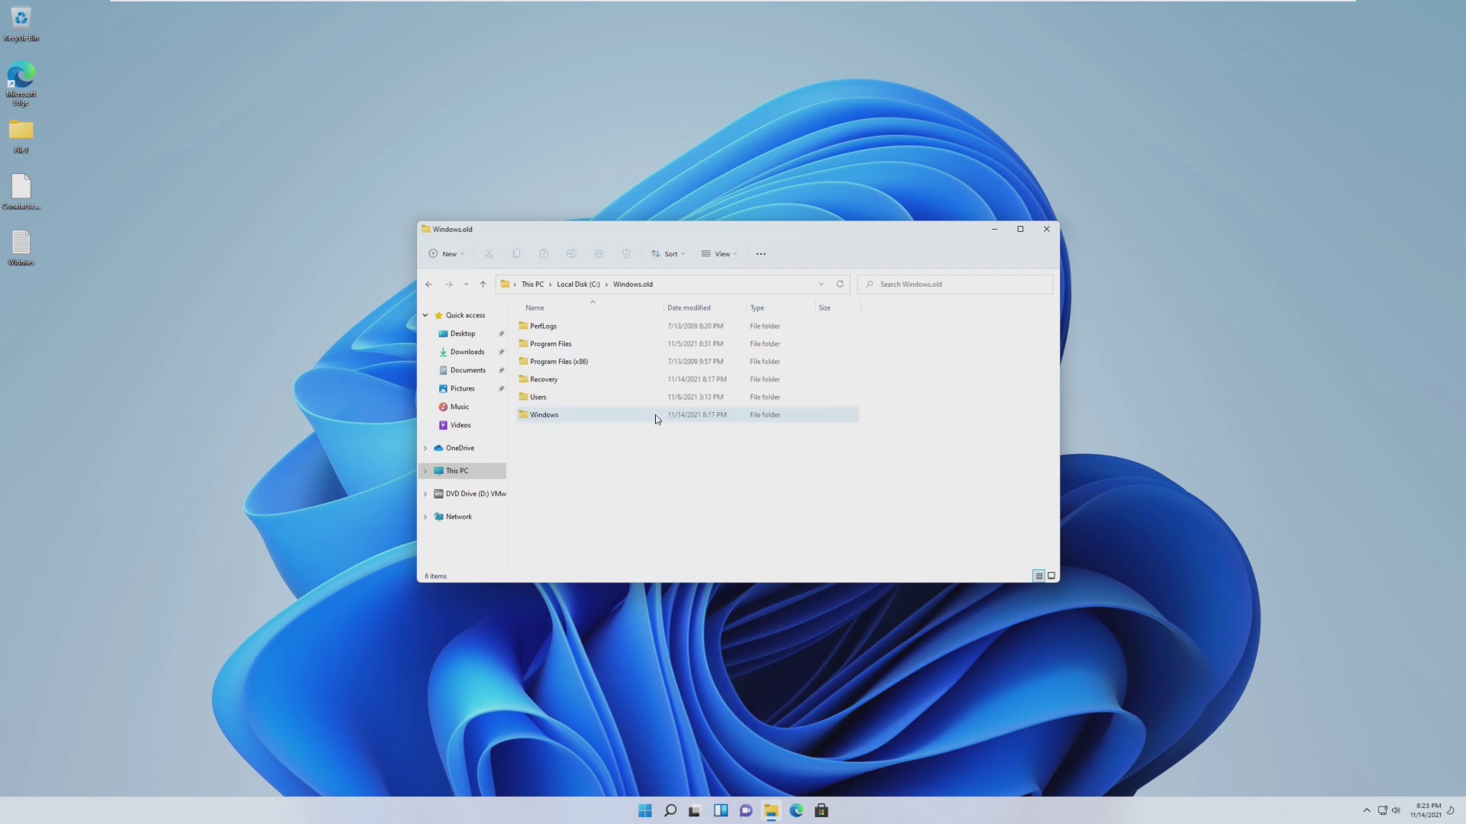
{"action": "double_click", "coordinate": [557, 416]}
{"action": "scroll", "coordinate": [565, 398], "scroll_direction": "down", "scroll_amount": 10}
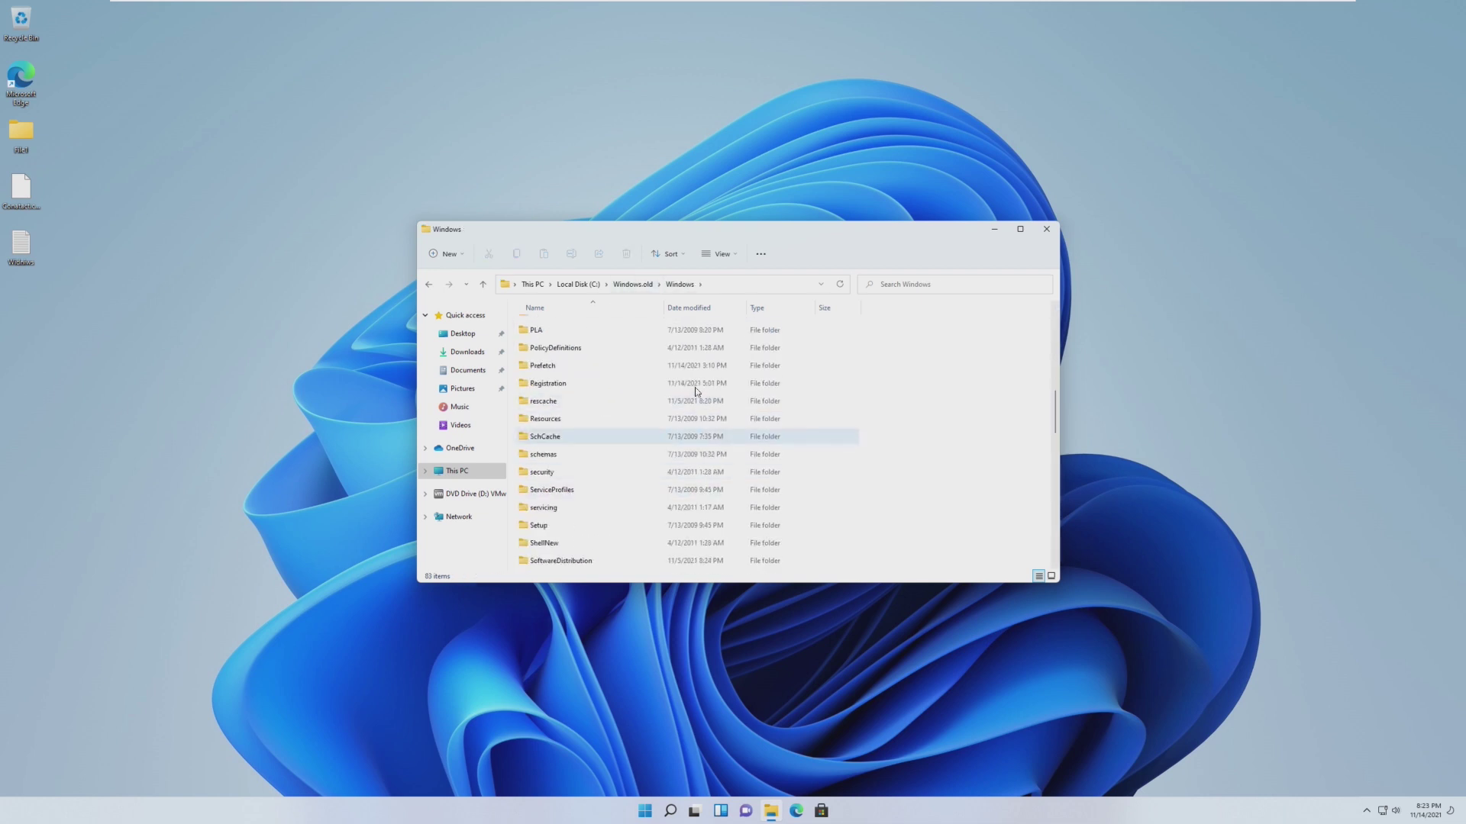
{"action": "scroll", "coordinate": [634, 465], "scroll_direction": "down", "scroll_amount": 10}
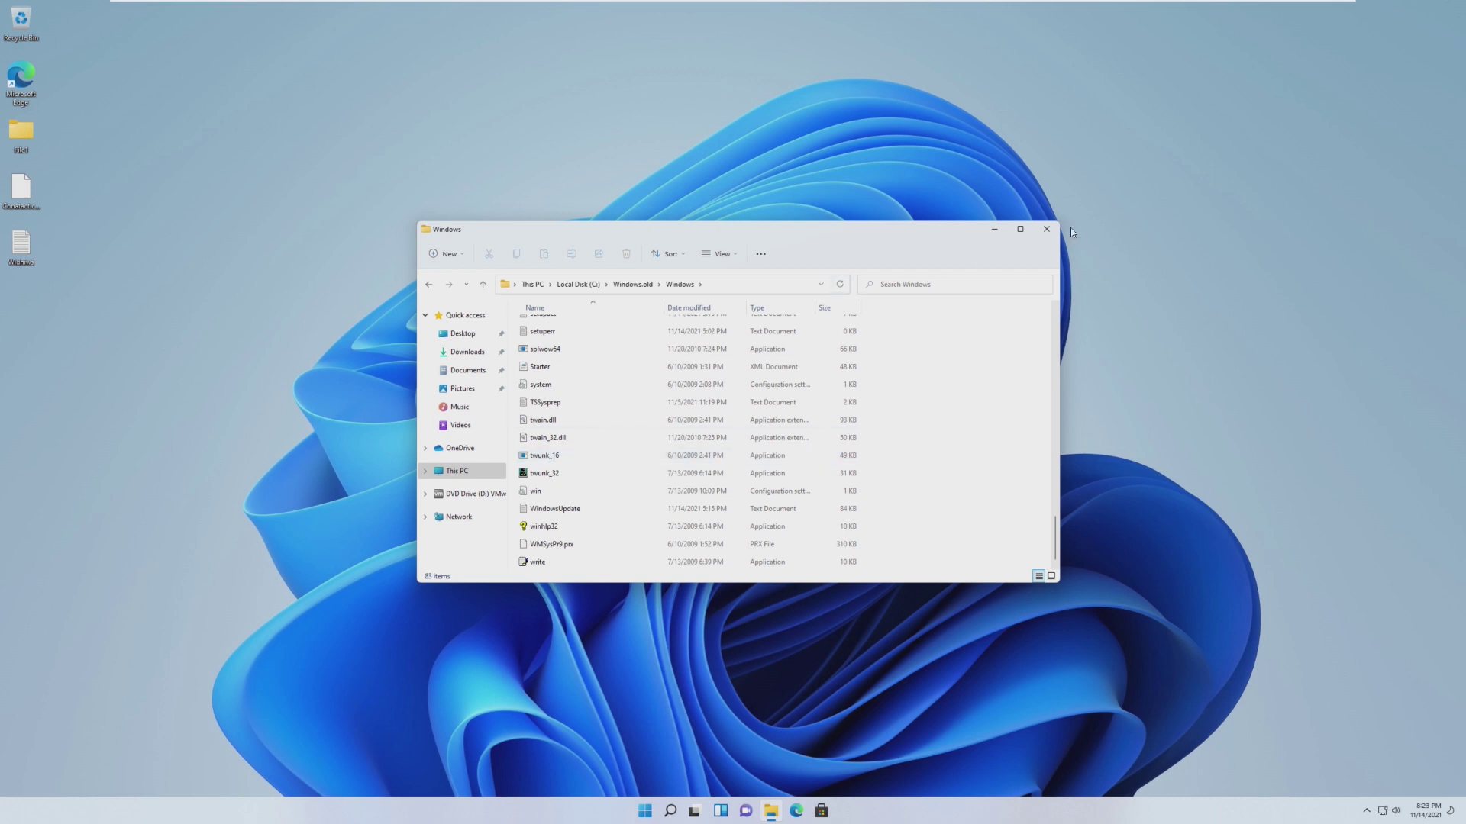
{"action": "left_click", "coordinate": [1046, 229]}
{"action": "left_click", "coordinate": [644, 815]}
- Search 'reset', try Go back in Recovery, and dismiss the can't-go-back message
{"action": "type", "text": "reset"}
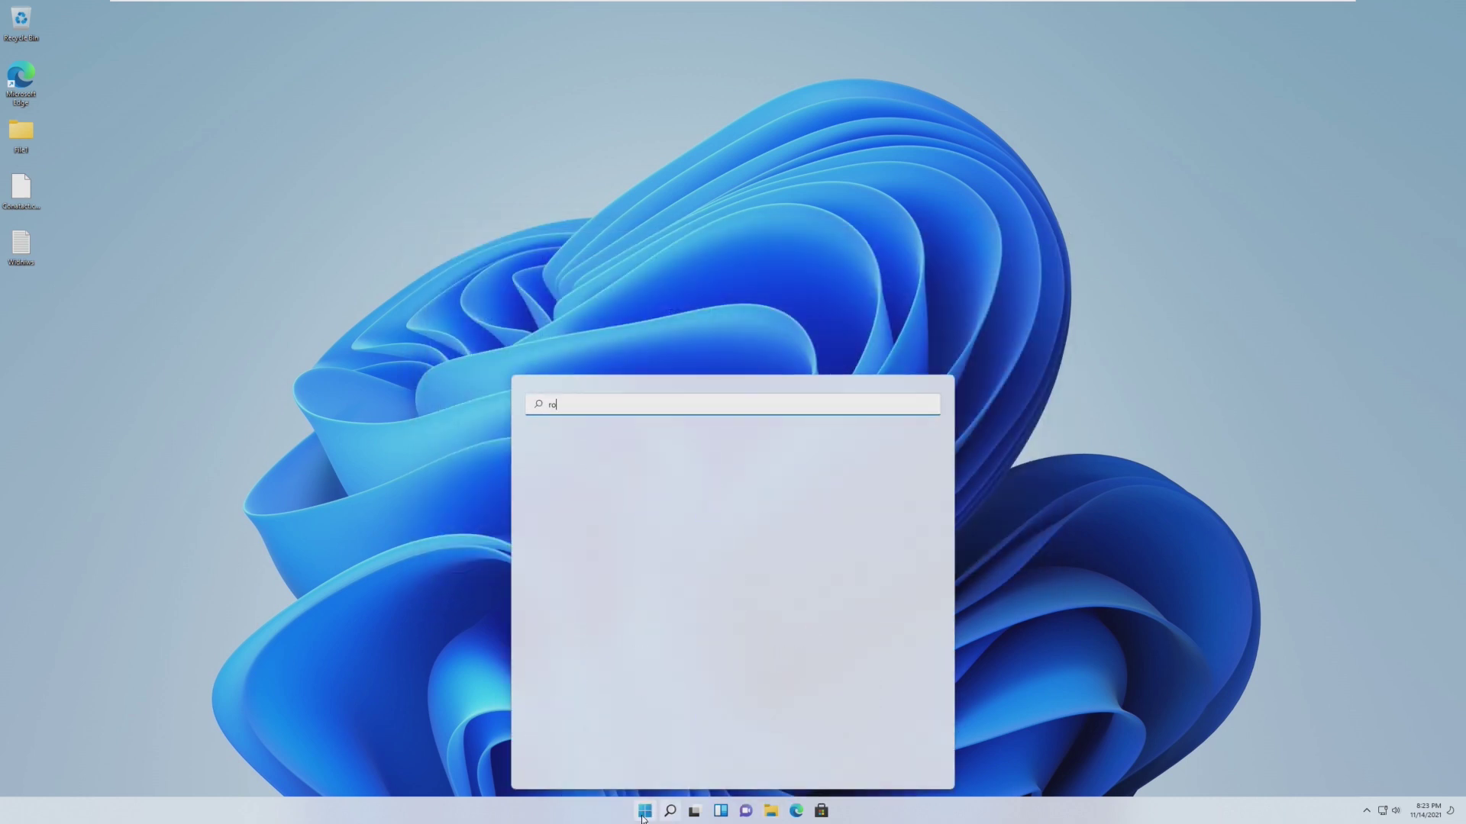
{"action": "key", "text": "Return"}
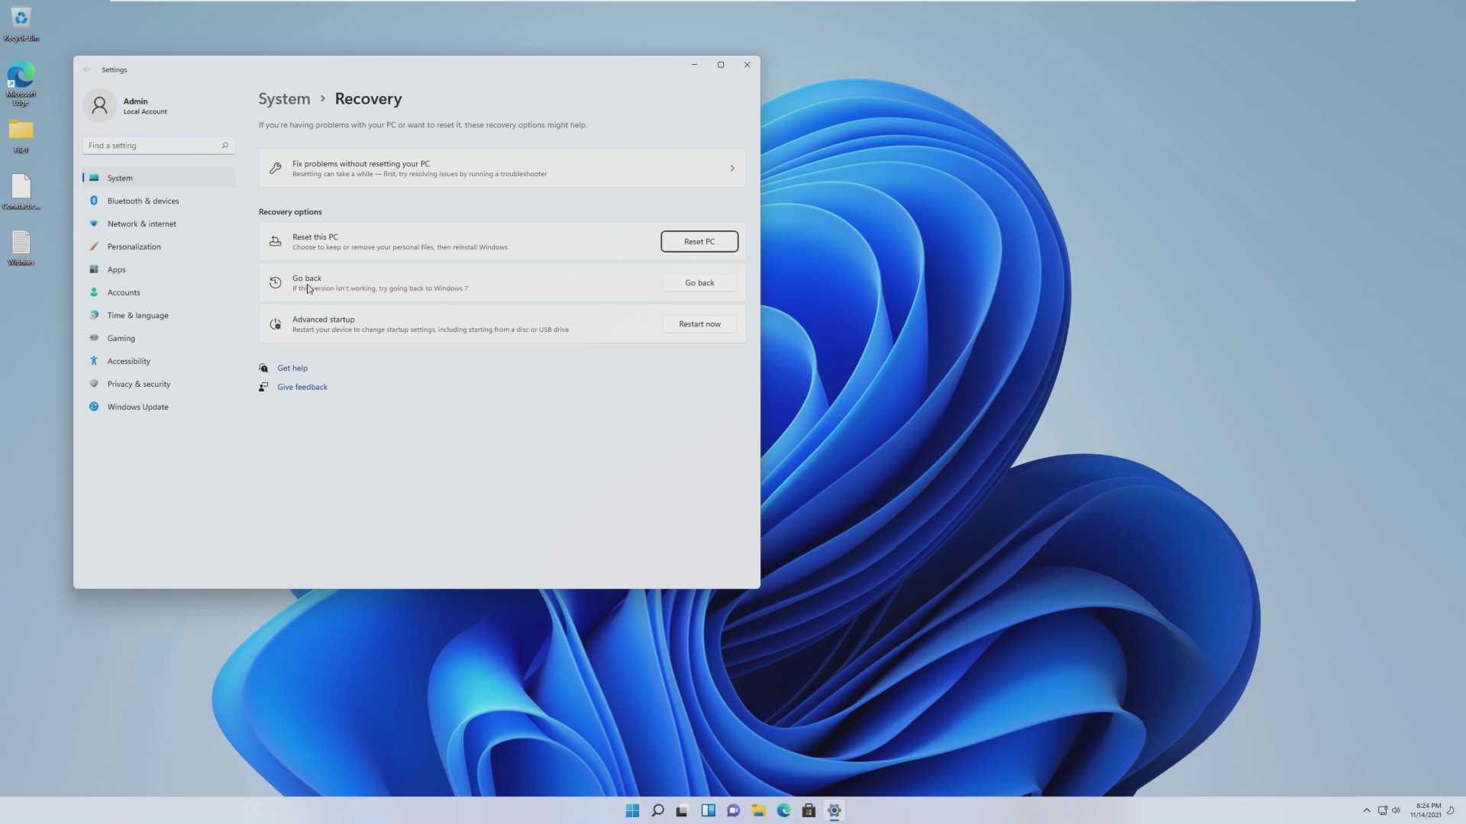
{"action": "left_click", "coordinate": [696, 282]}
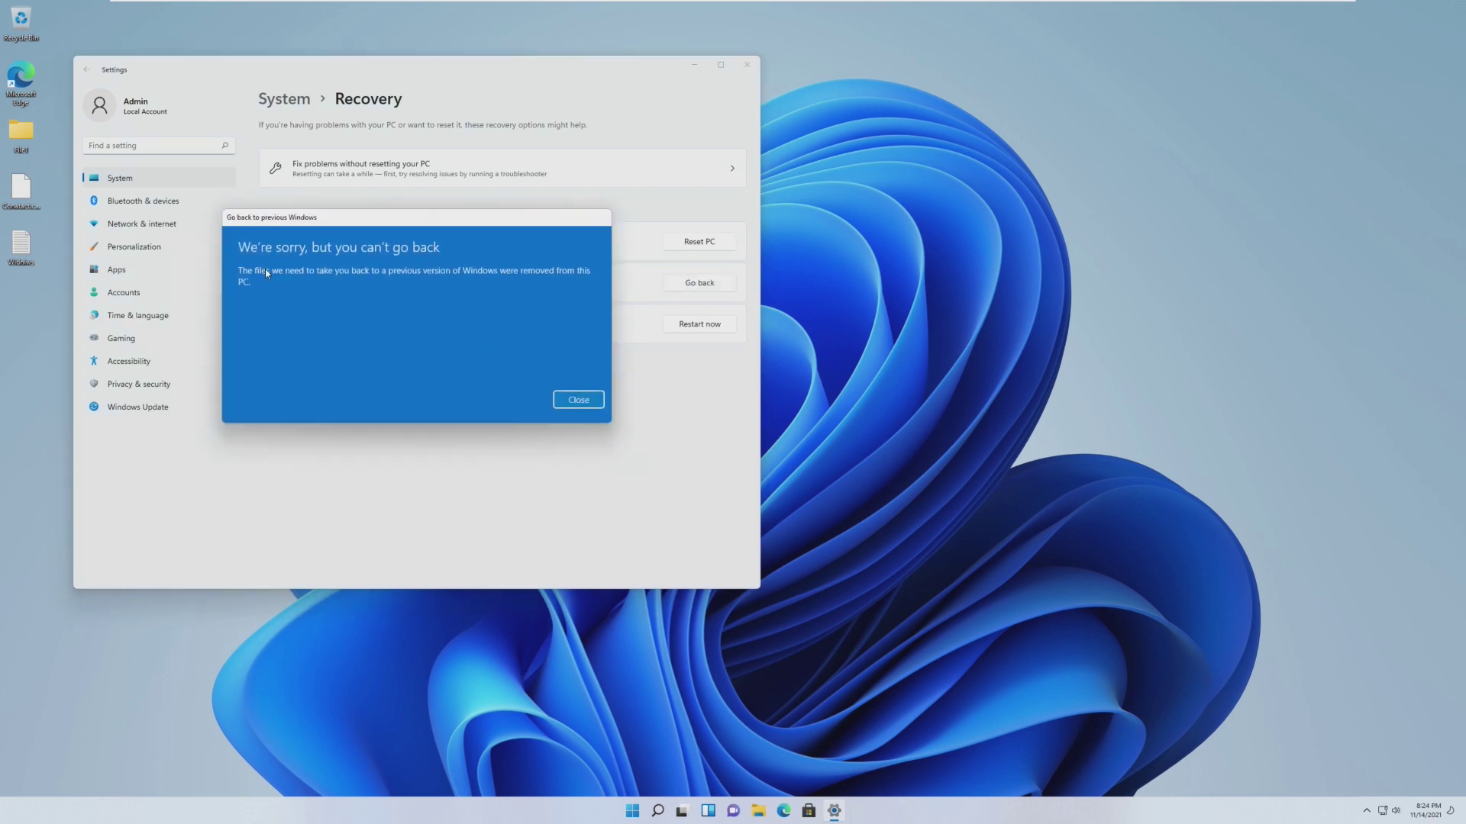
{"action": "left_click", "coordinate": [578, 400]}
- Check Local Disk (C:) under This PC, then close File Explorer and Settings
{"action": "left_click", "coordinate": [758, 810]}
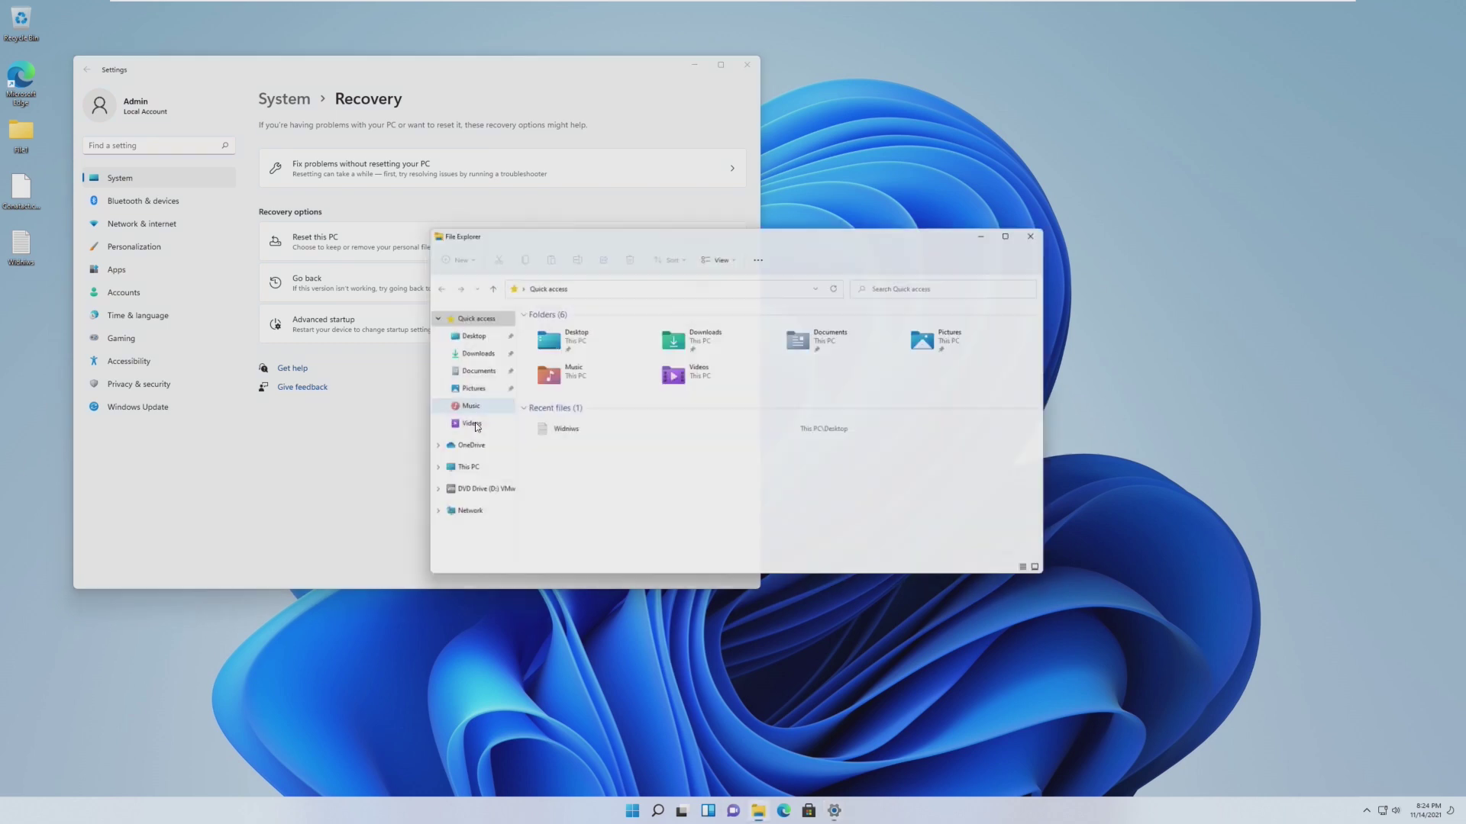
{"action": "left_click", "coordinate": [458, 470]}
{"action": "left_click", "coordinate": [675, 417]}
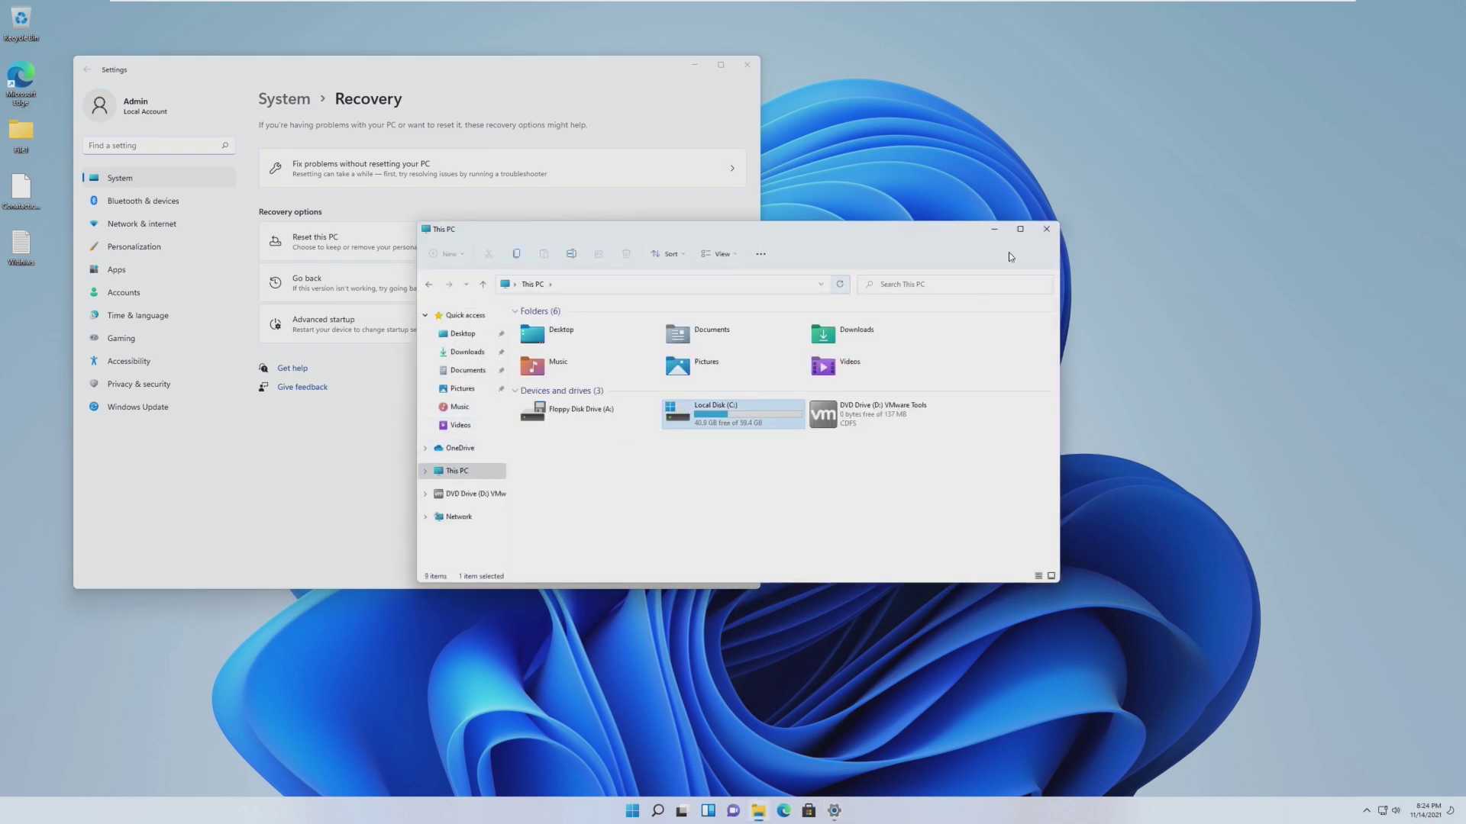
{"action": "left_click", "coordinate": [1047, 230]}
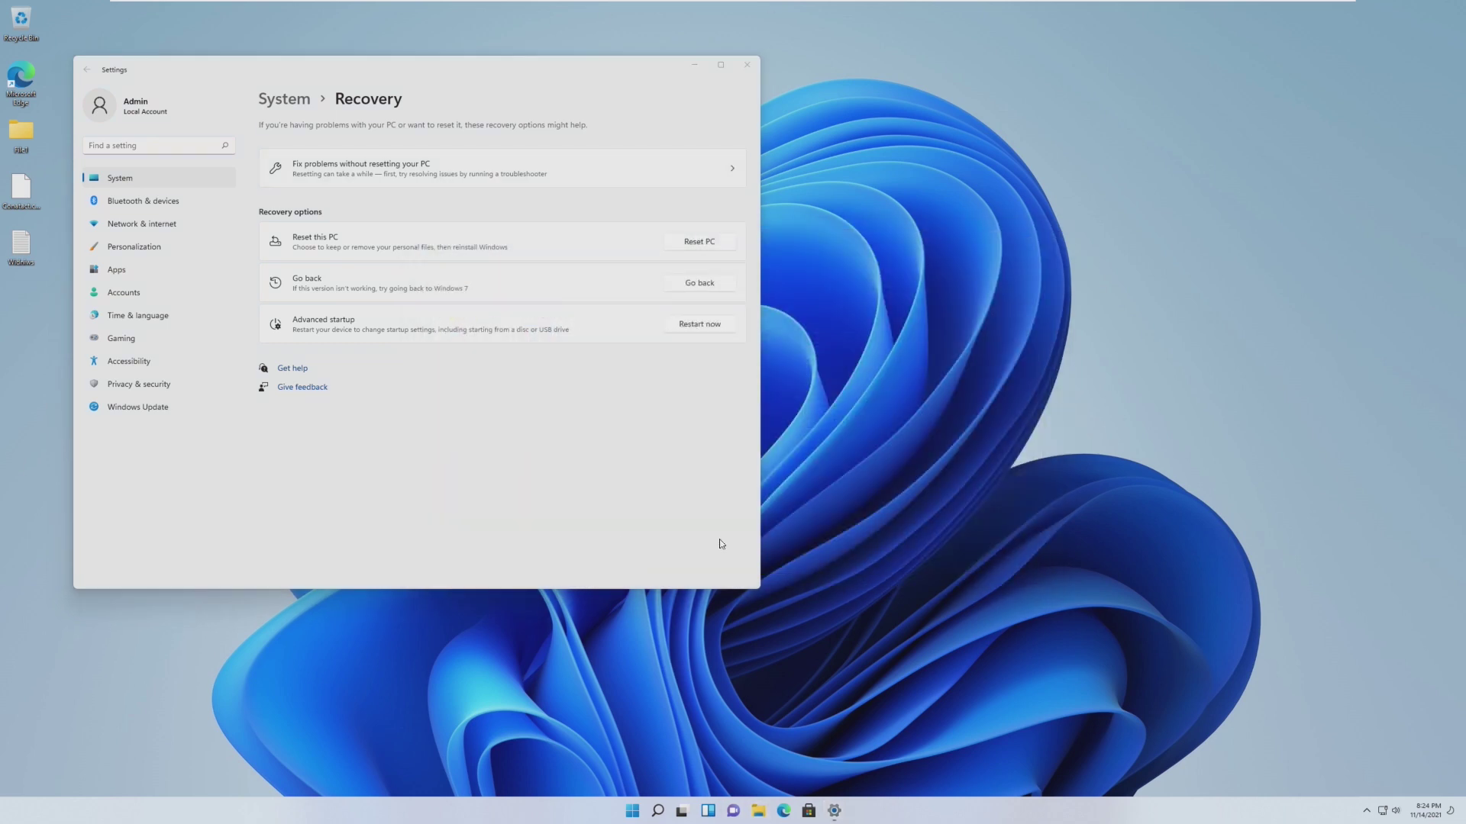
{"action": "left_click", "coordinate": [746, 64]}
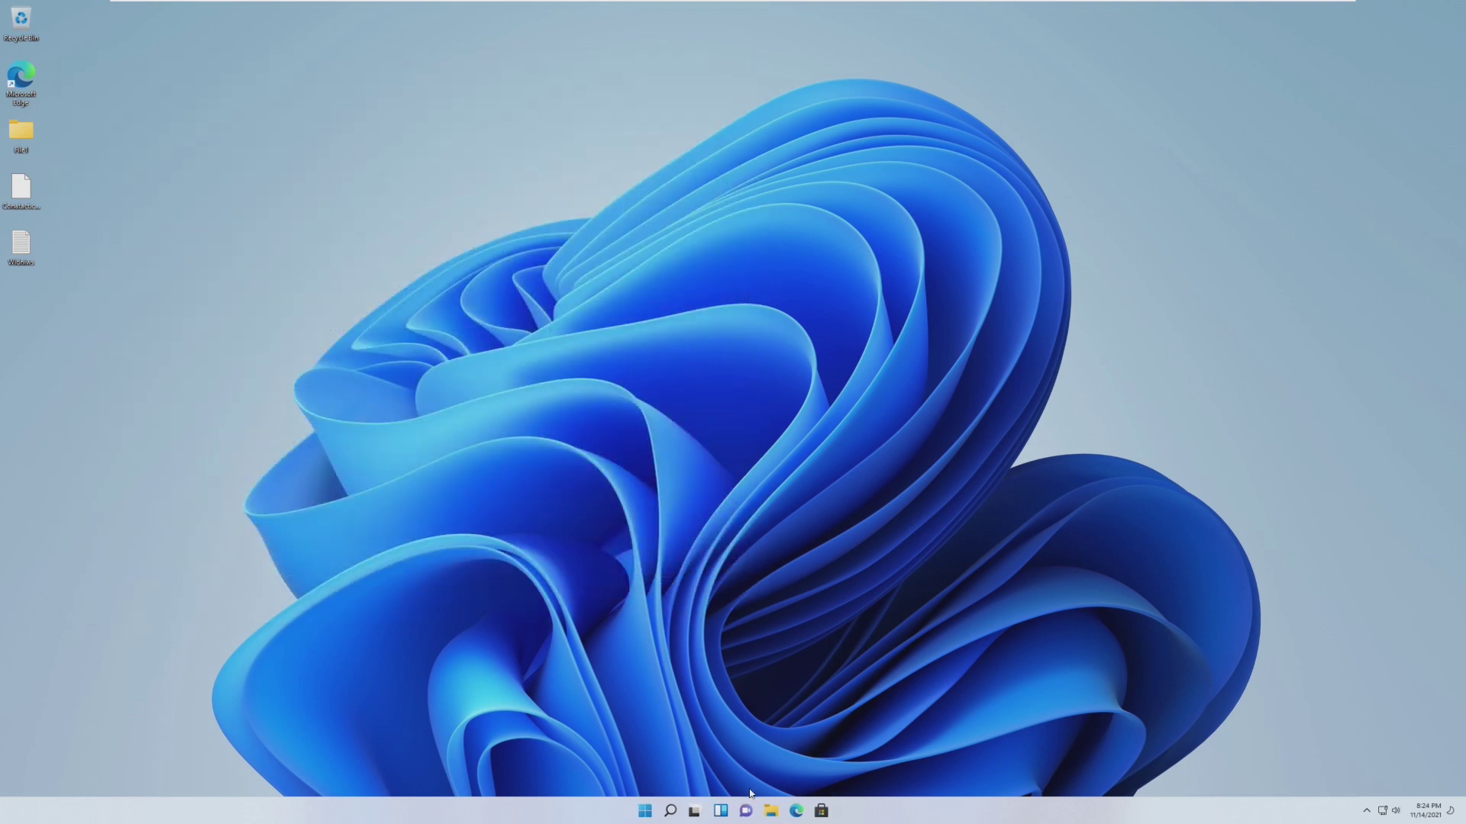
{"action": "left_click", "coordinate": [645, 810]}
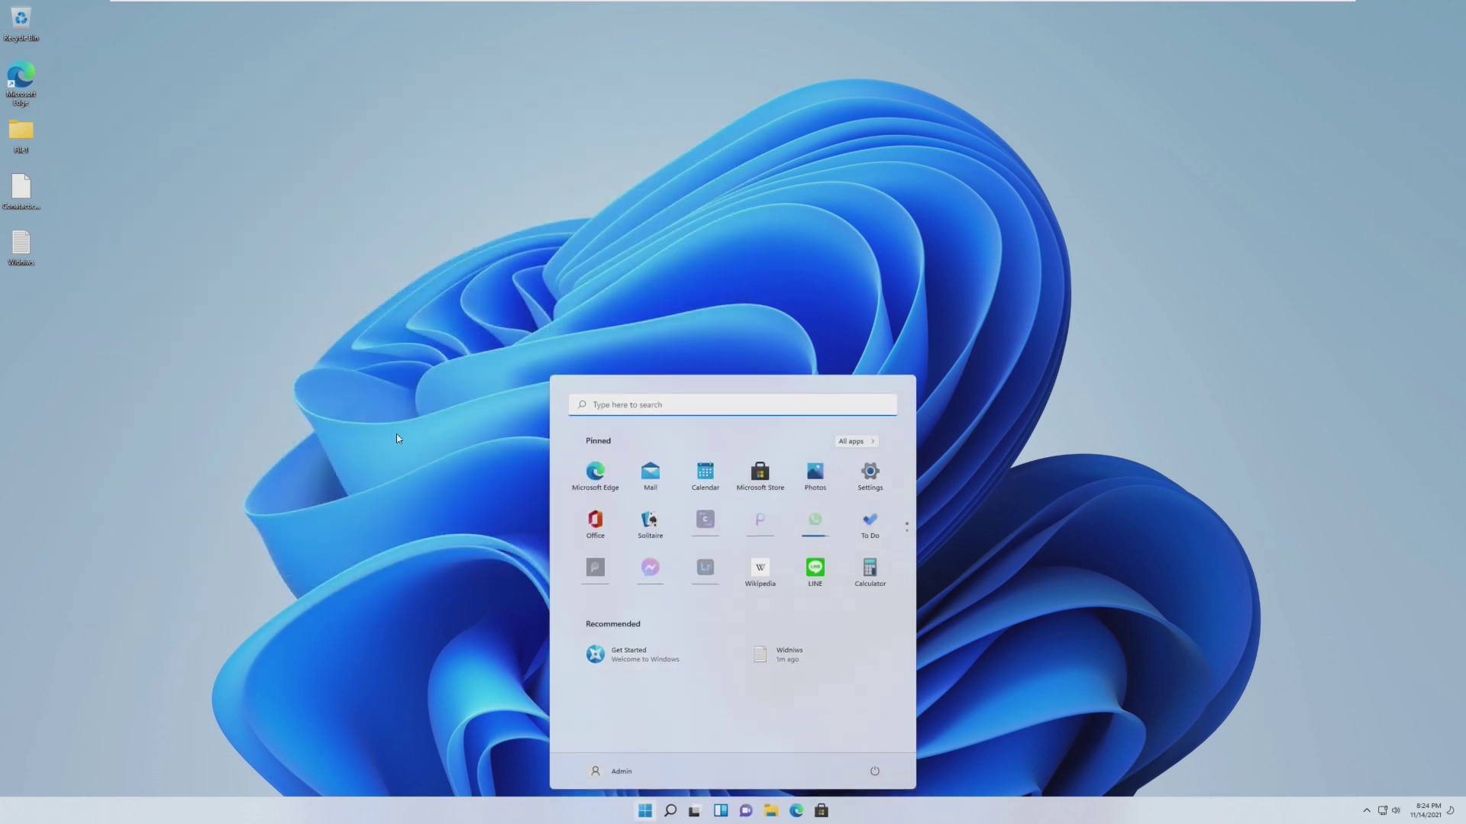
{"action": "left_click", "coordinate": [993, 550]}
{"action": "right_click", "coordinate": [909, 355]}
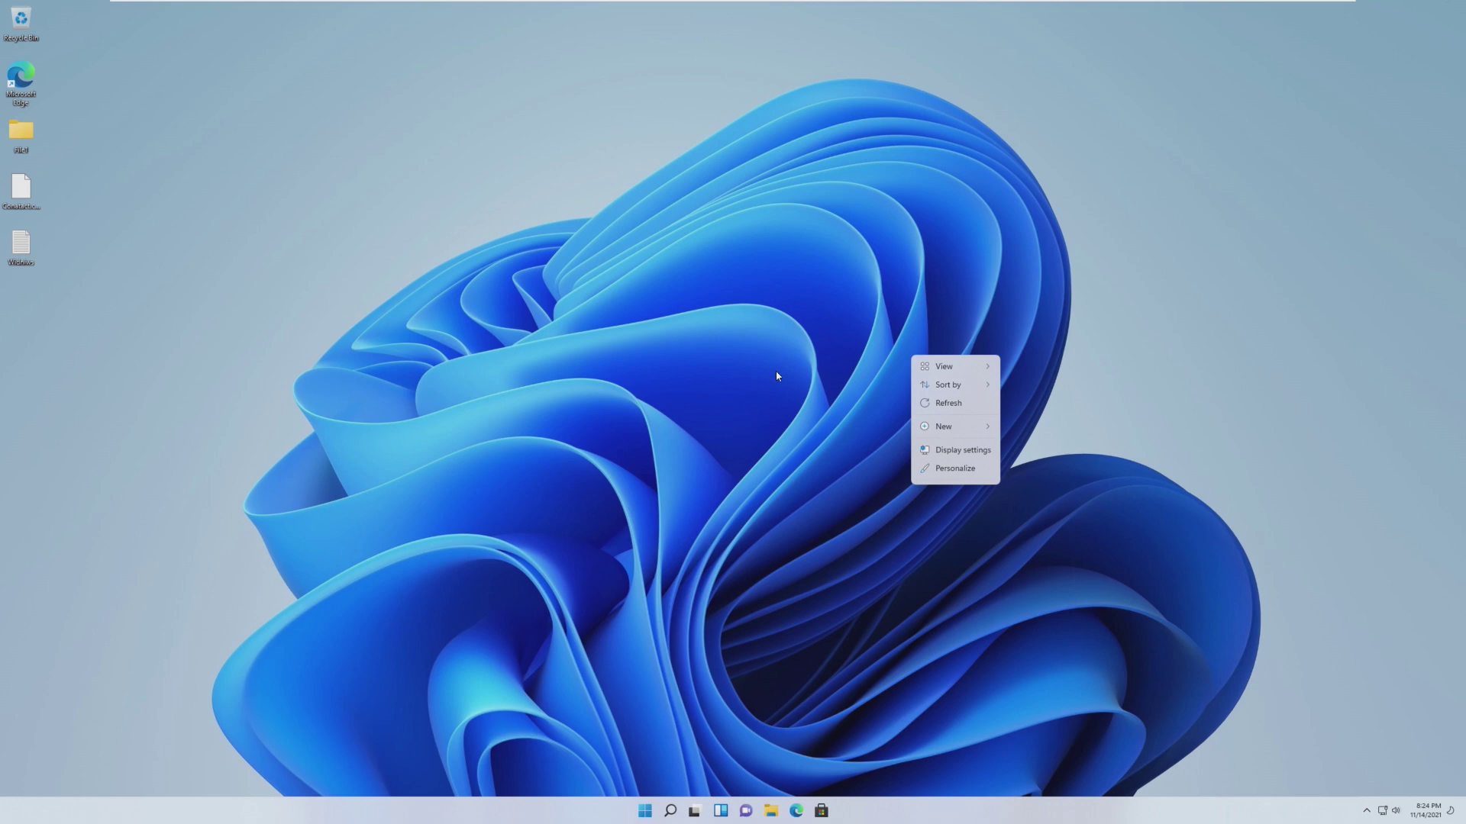
{"action": "right_click", "coordinate": [779, 373]}
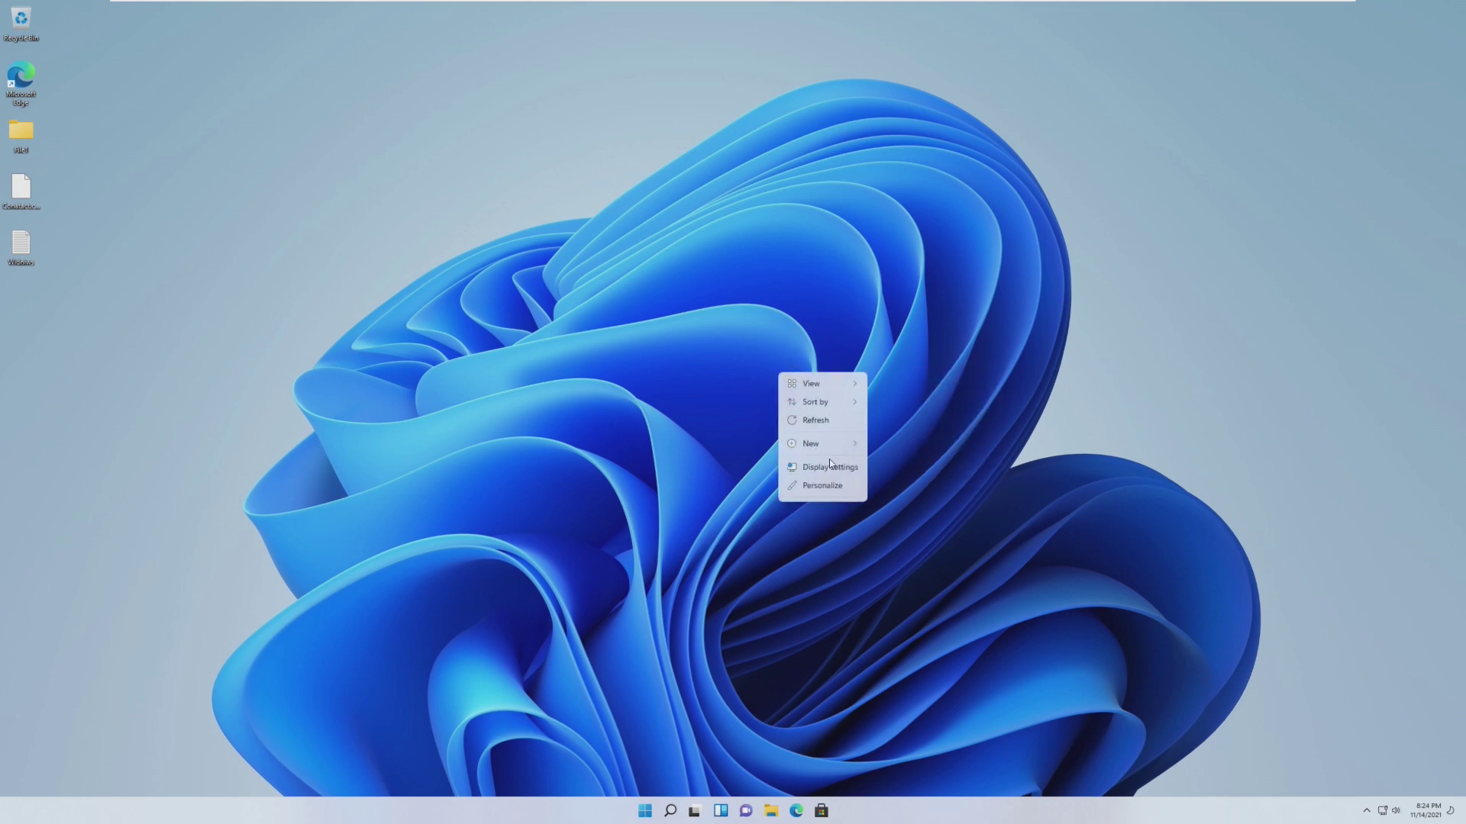
{"action": "key", "text": "ctrl+alt+Return"}
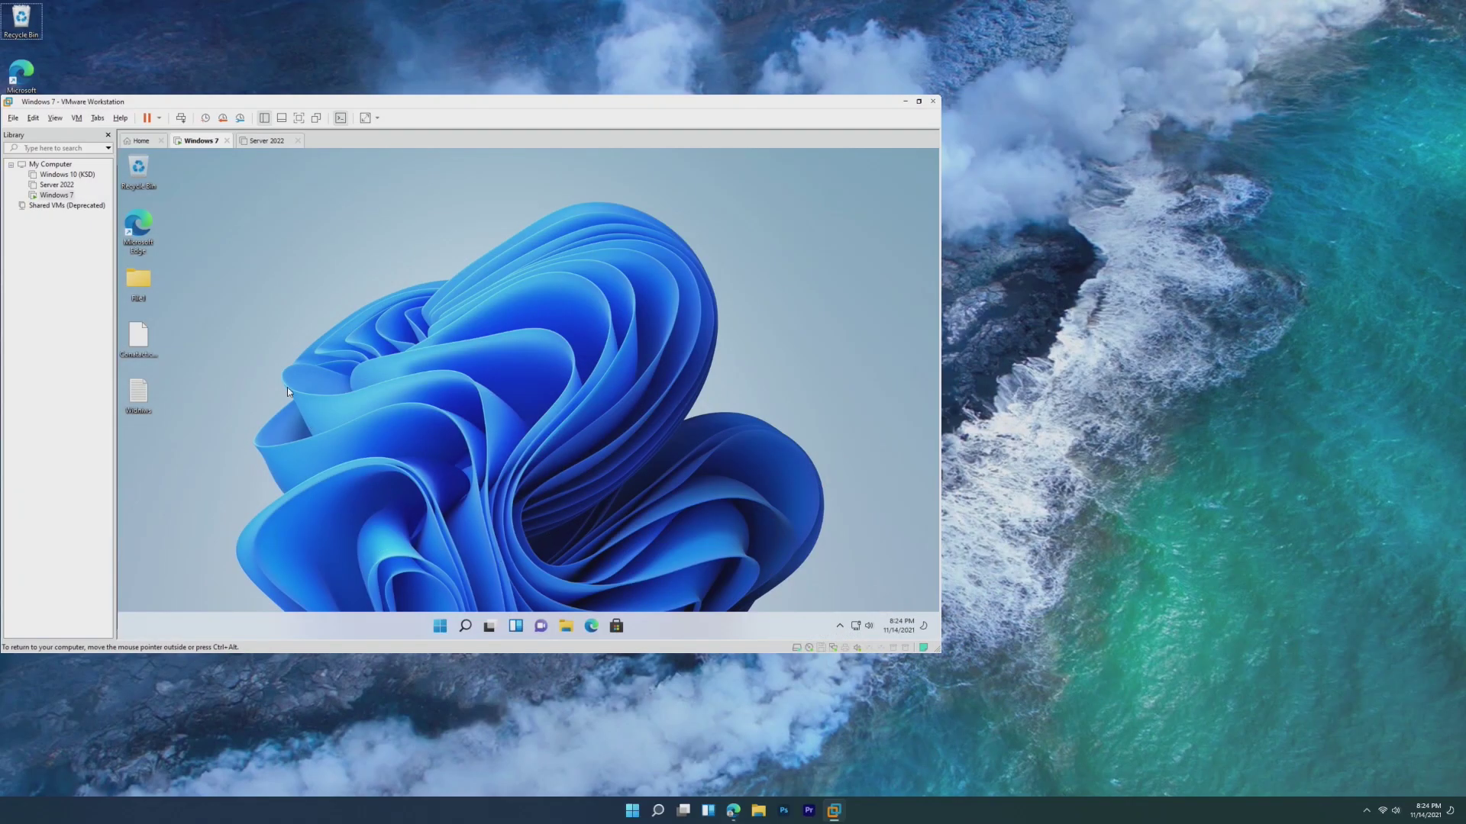
{"action": "left_click", "coordinate": [446, 621]}
{"action": "right_click", "coordinate": [808, 387]}
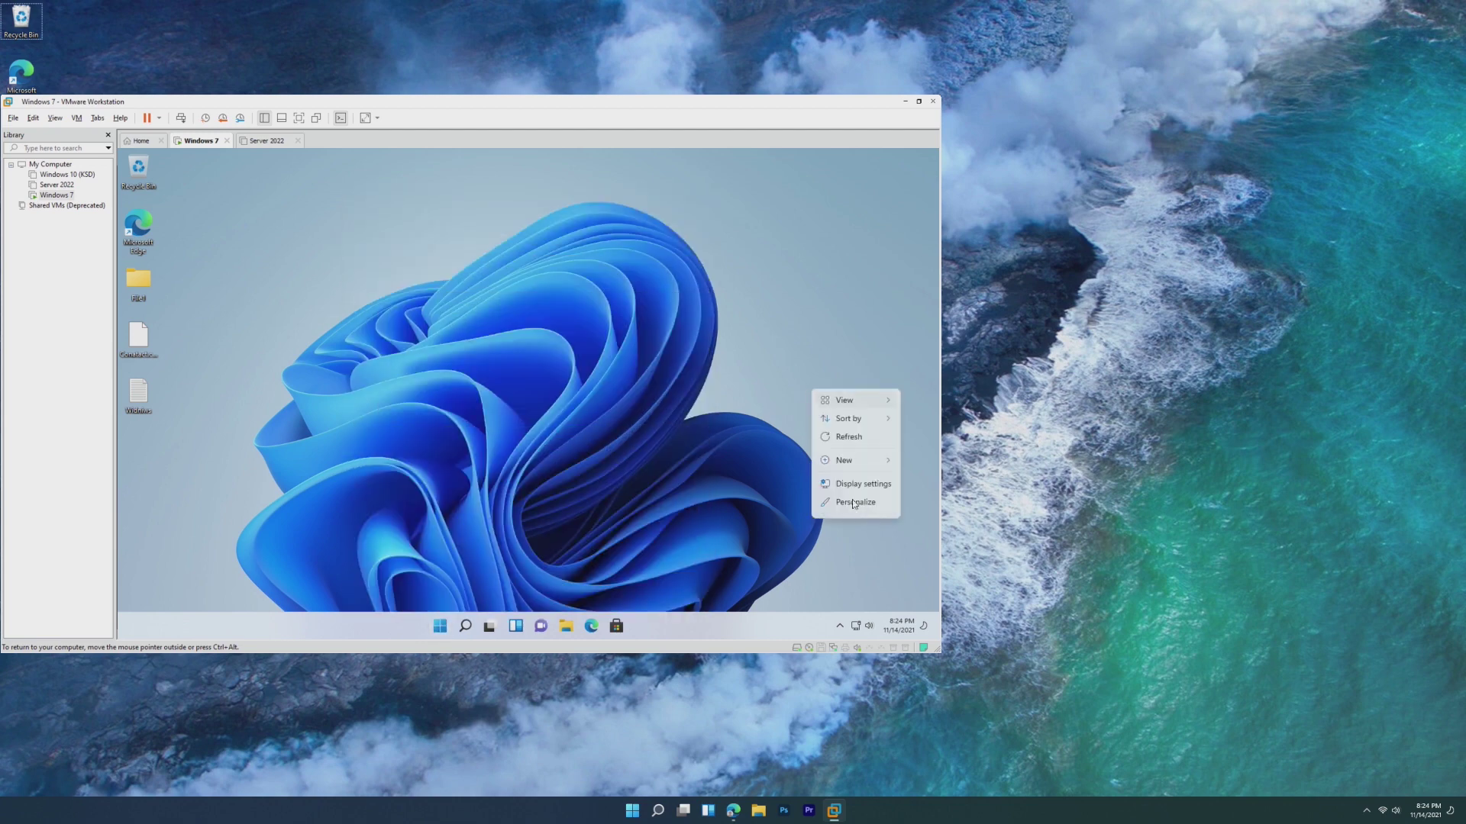
{"action": "right_click", "coordinate": [1156, 275]}
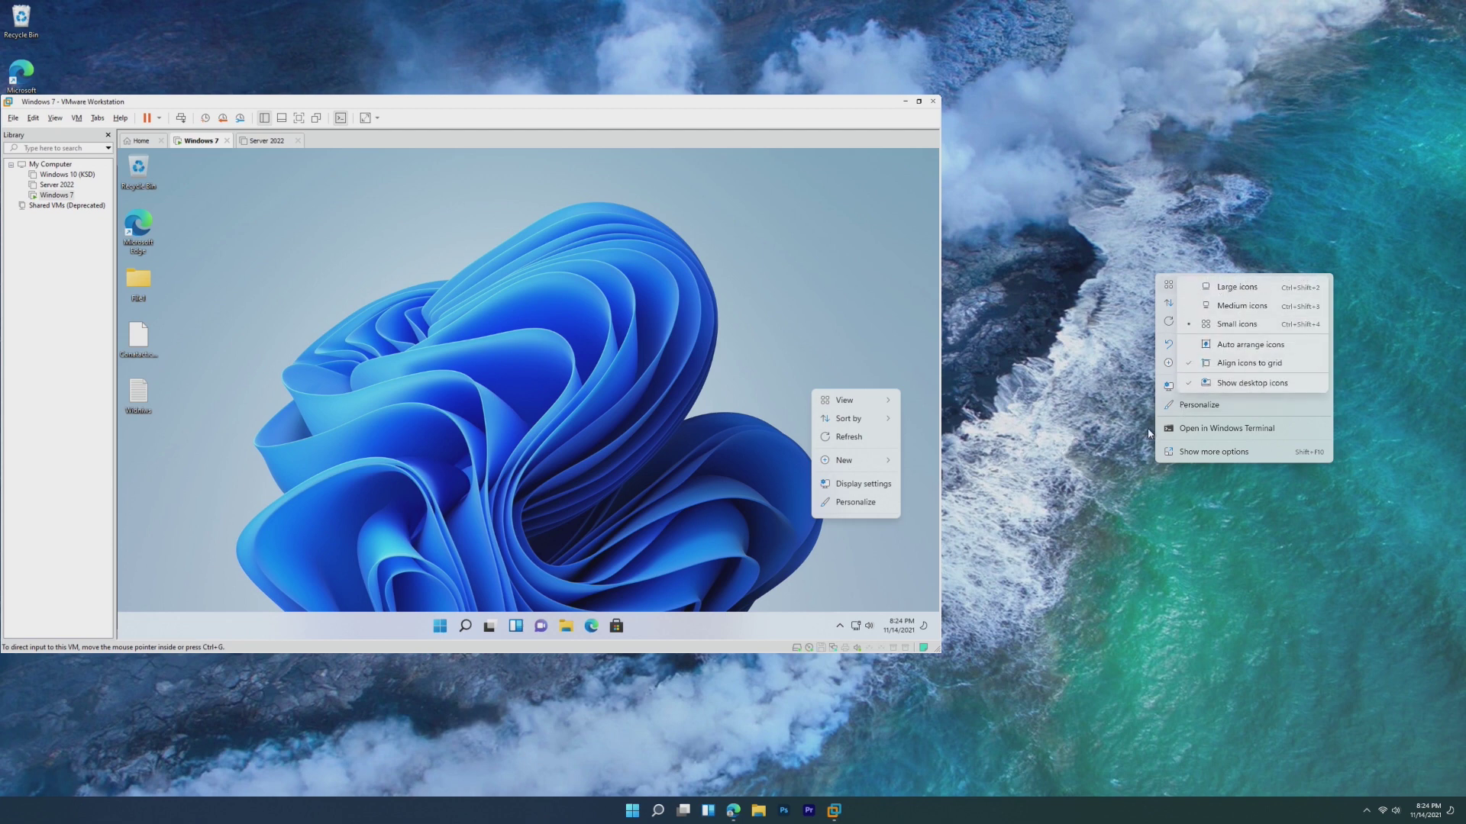
{"action": "left_click", "coordinate": [567, 624]}
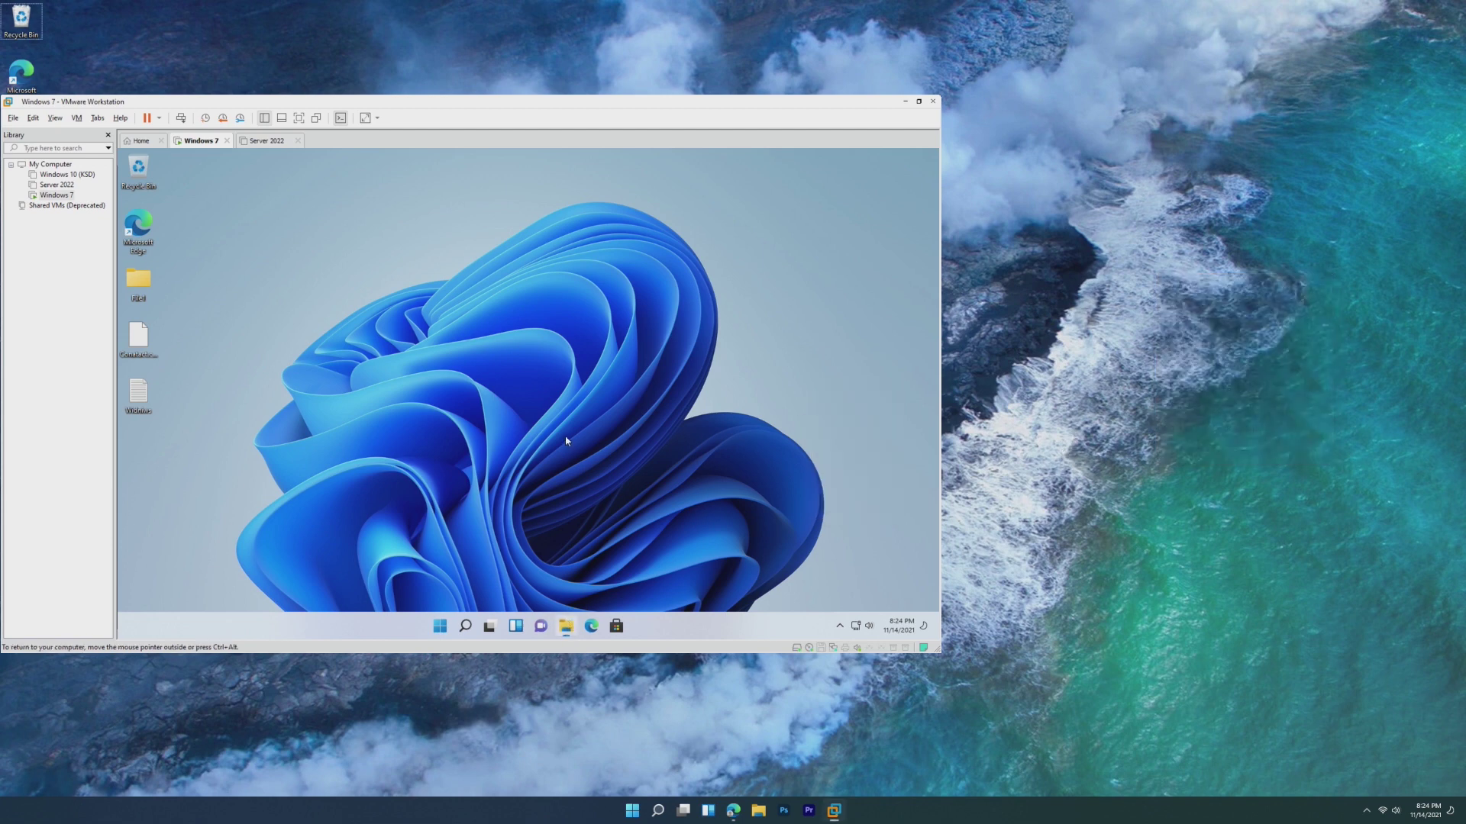
{"action": "right_click", "coordinate": [567, 439]}
{"action": "left_click", "coordinate": [542, 451]}
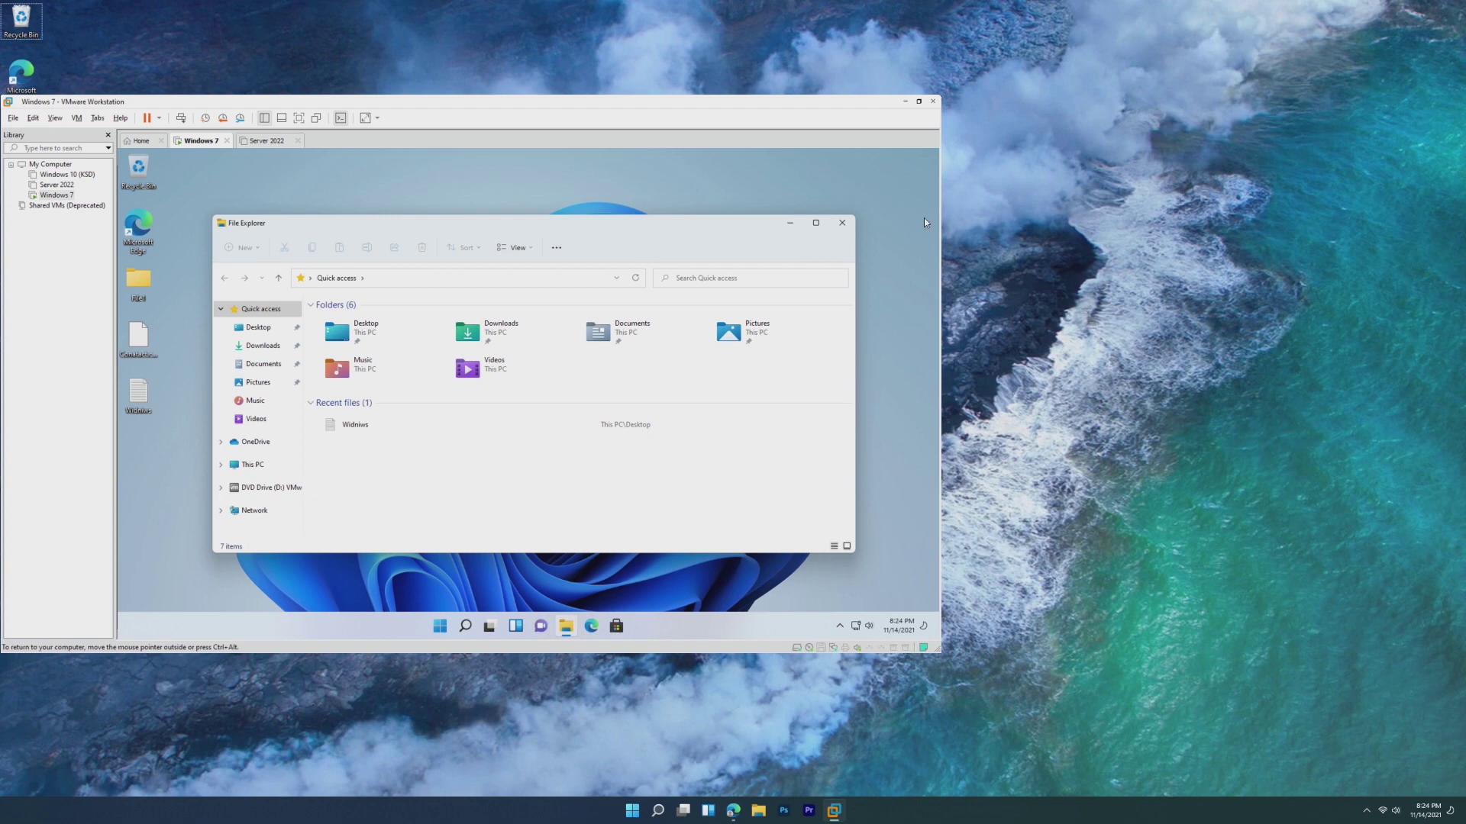
{"action": "left_click", "coordinate": [842, 223]}
{"action": "right_click", "coordinate": [836, 296]}
{"action": "right_click", "coordinate": [1204, 319]}
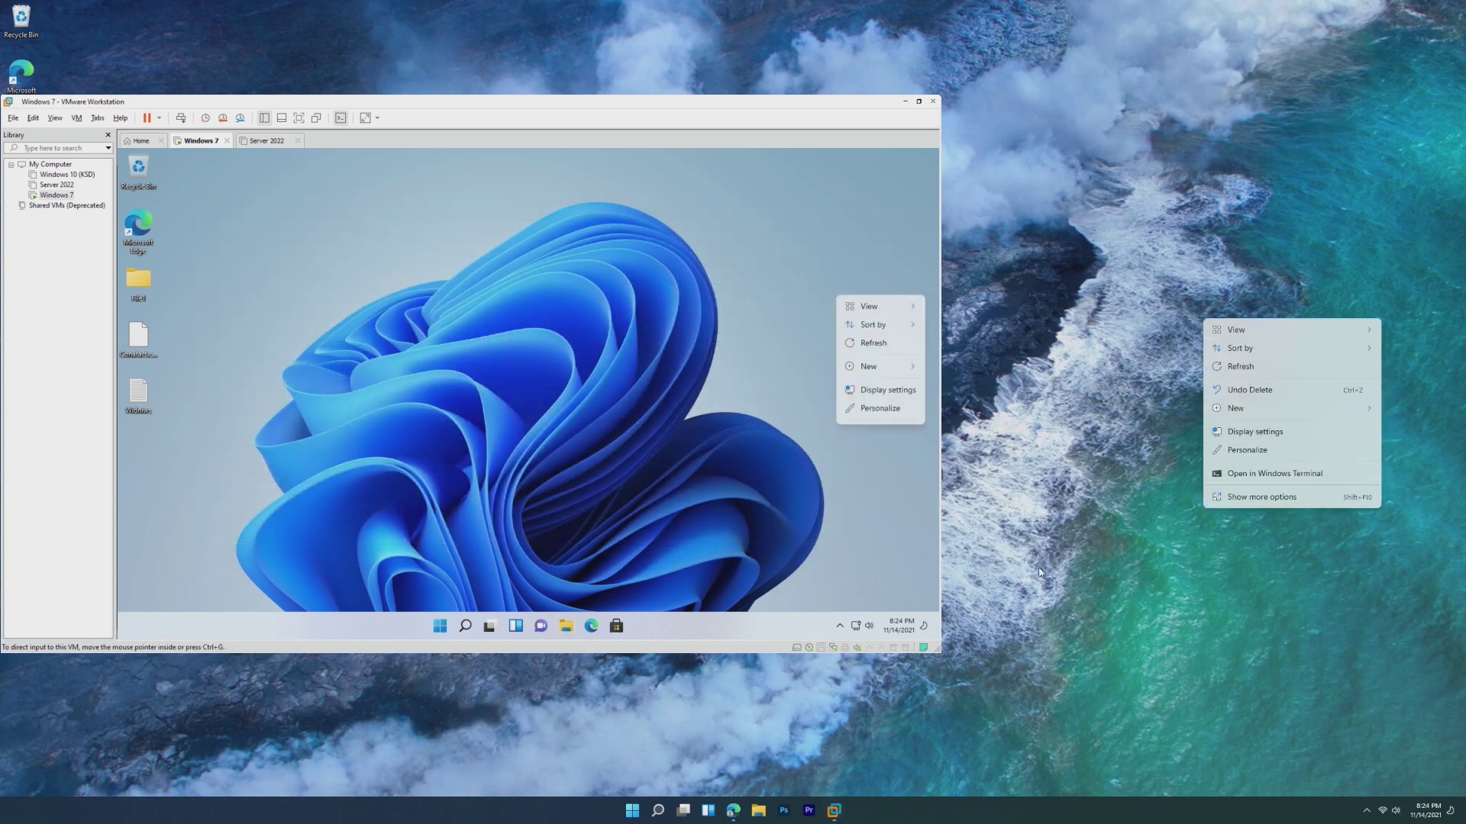
{"action": "left_click", "coordinate": [778, 451]}
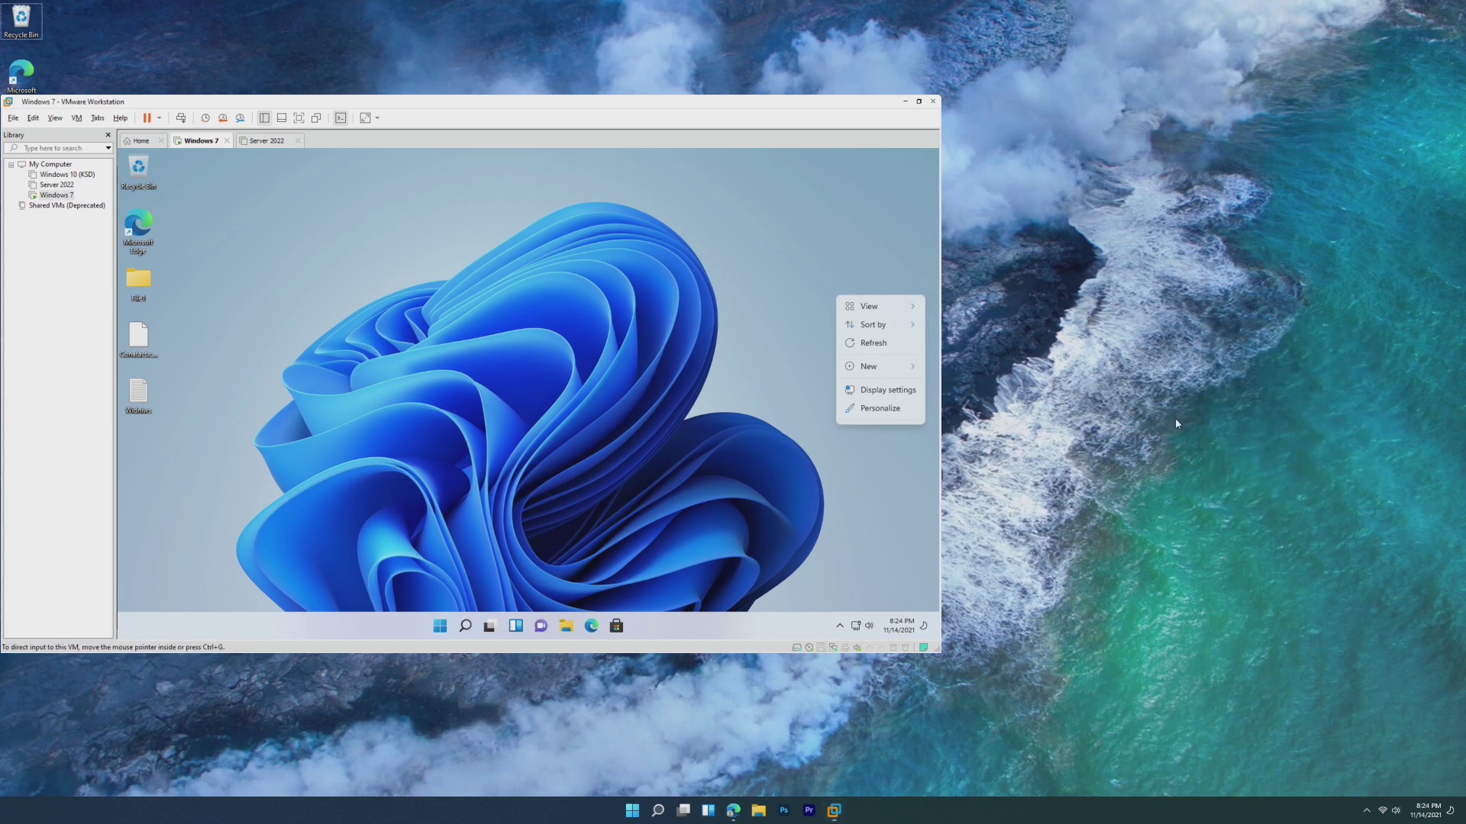
{"action": "right_click", "coordinate": [1177, 419]}
{"action": "left_click", "coordinate": [894, 432]}
{"action": "key", "text": "ctrl+alt+Return"}
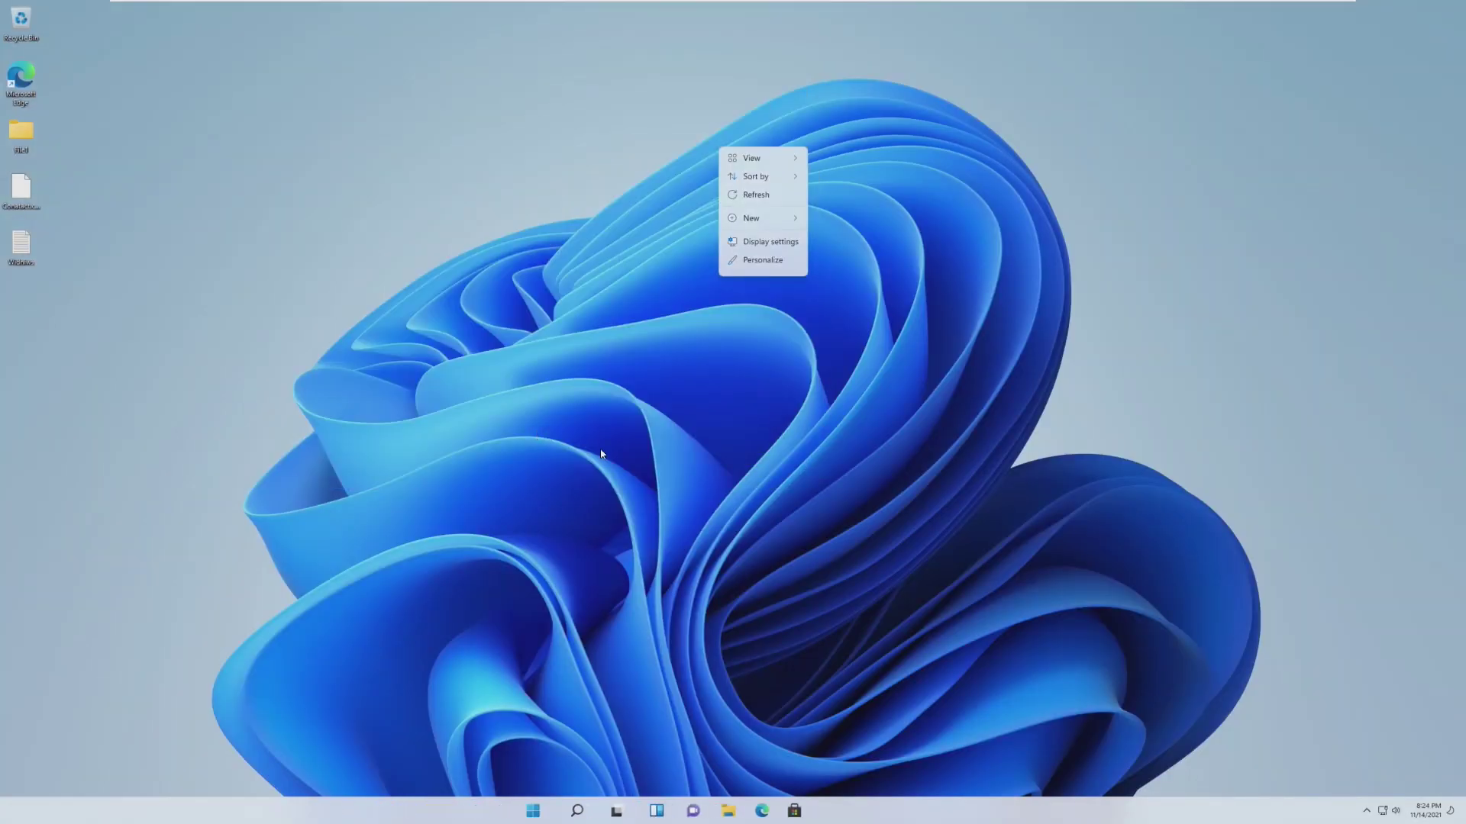
- View the Downloads classic context menu, close Explorer, and drag File1 and both text files to Recycle Bin
{"action": "left_click", "coordinate": [644, 812]}
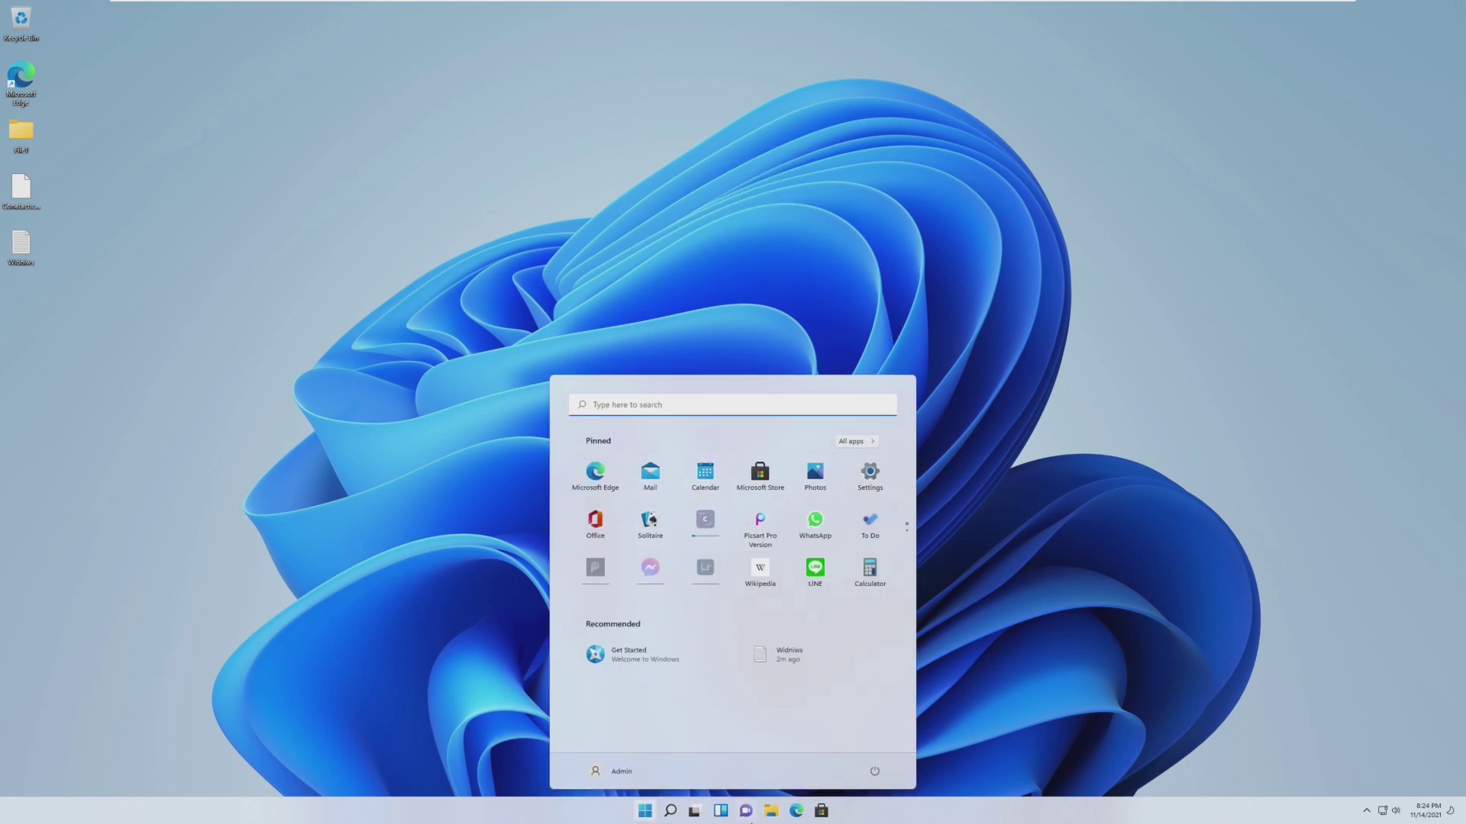
{"action": "left_click", "coordinate": [771, 810]}
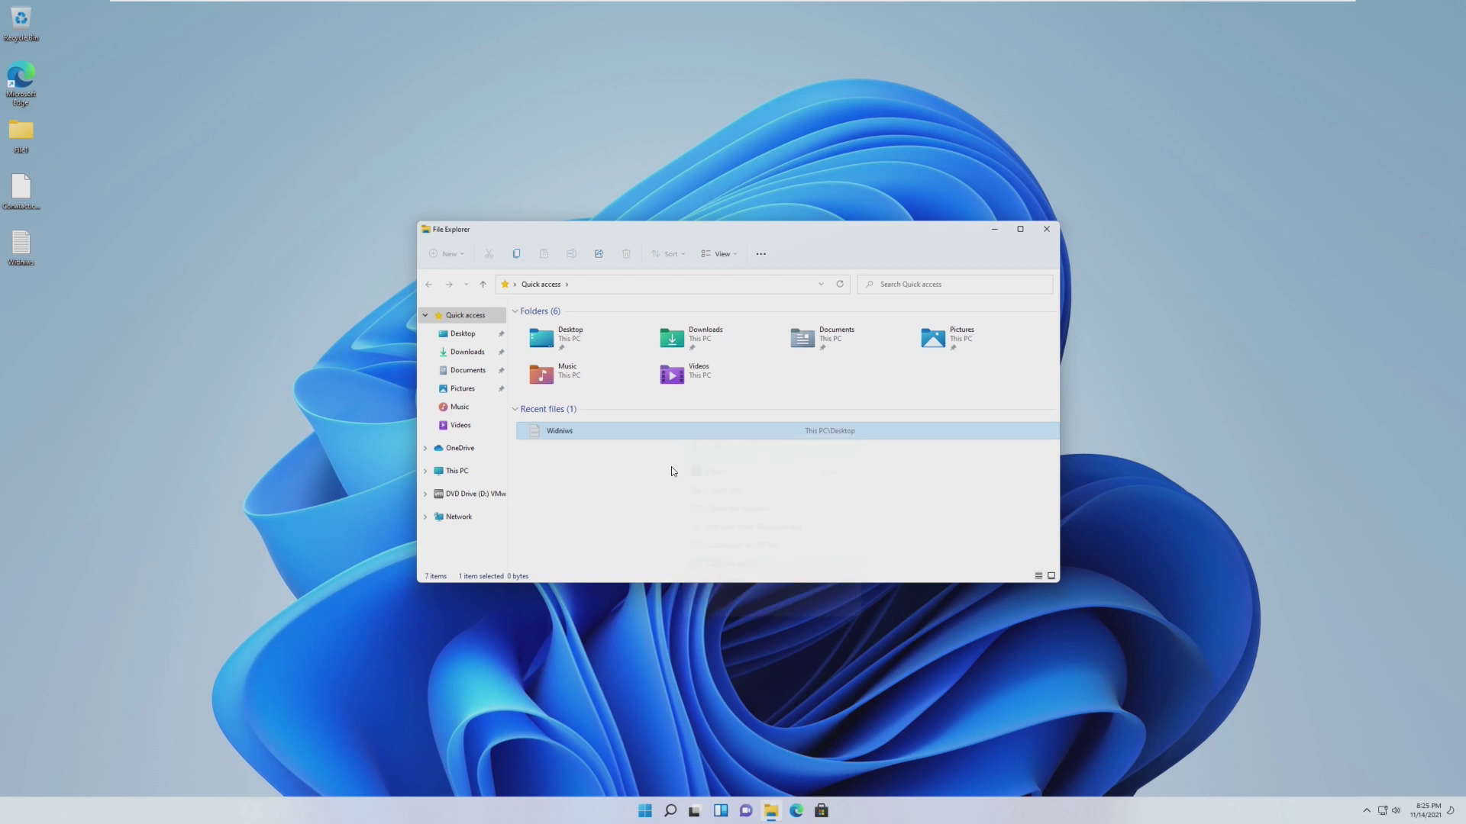
{"action": "right_click", "coordinate": [683, 337]}
{"action": "left_click", "coordinate": [749, 498]}
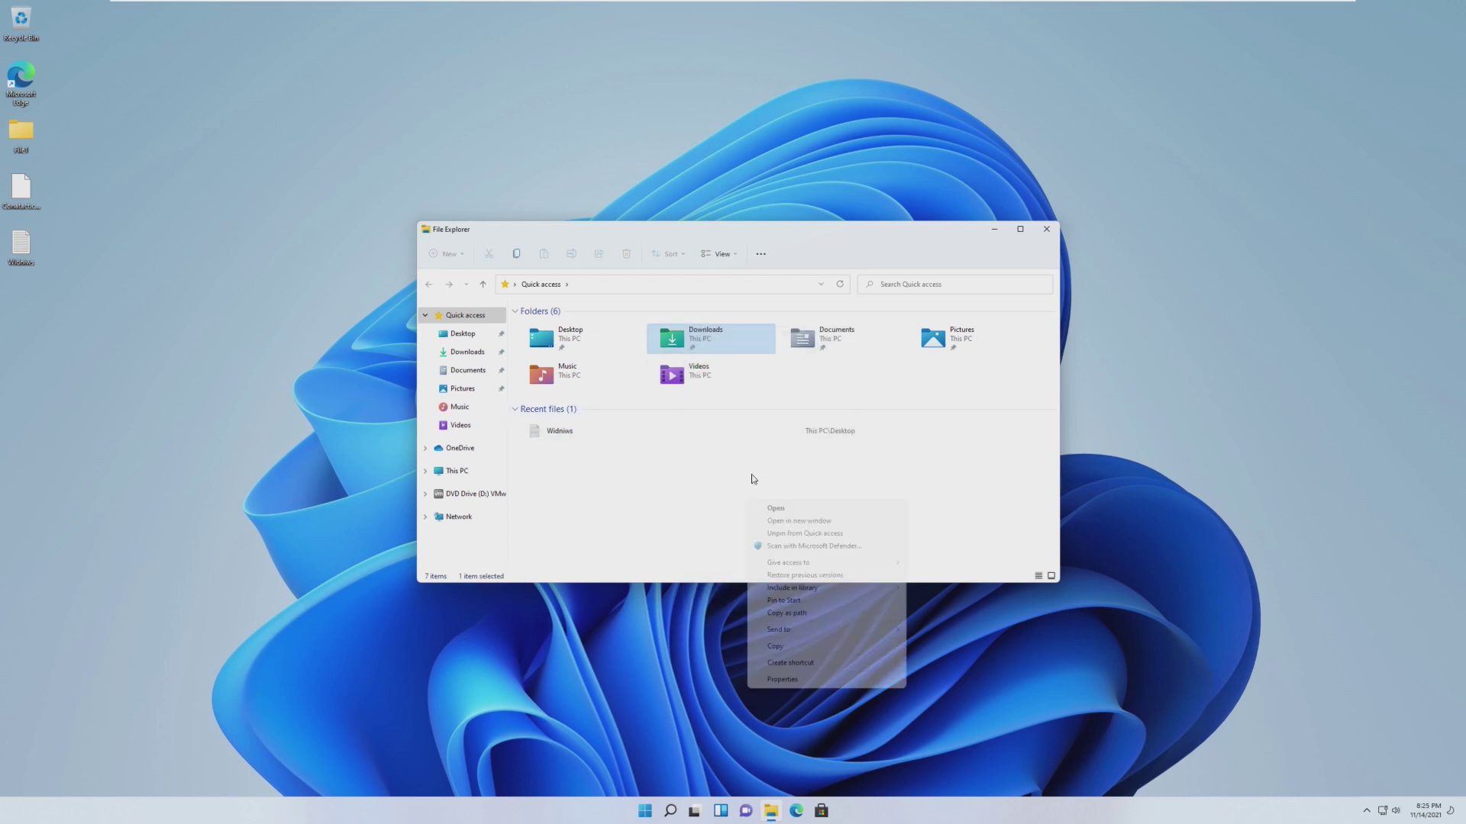
{"action": "left_click", "coordinate": [1057, 239]}
{"action": "left_click", "coordinate": [1058, 238]}
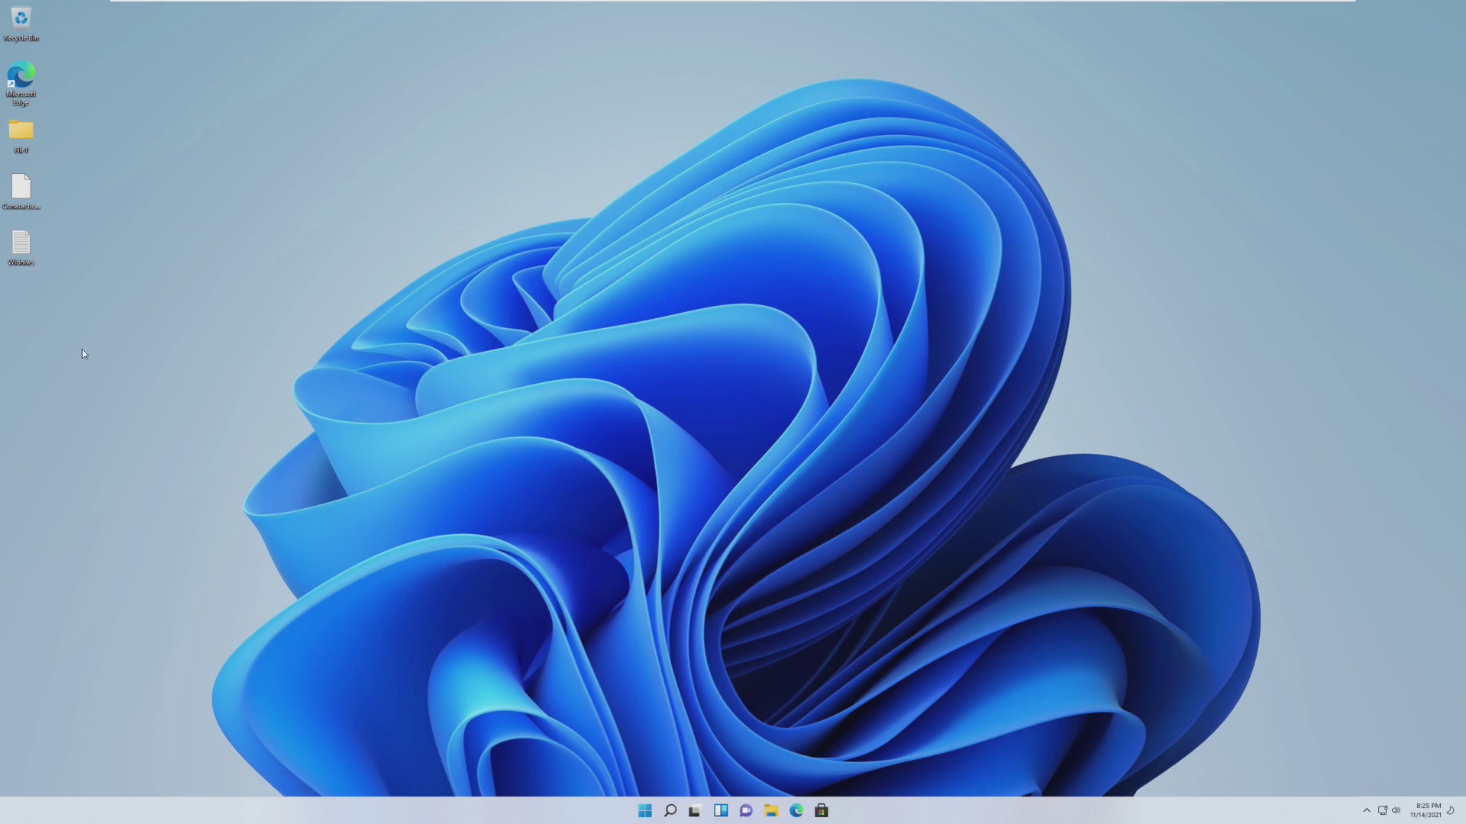
{"action": "left_click_drag", "start_coordinate": [83, 353], "coordinate": [22, 19]}
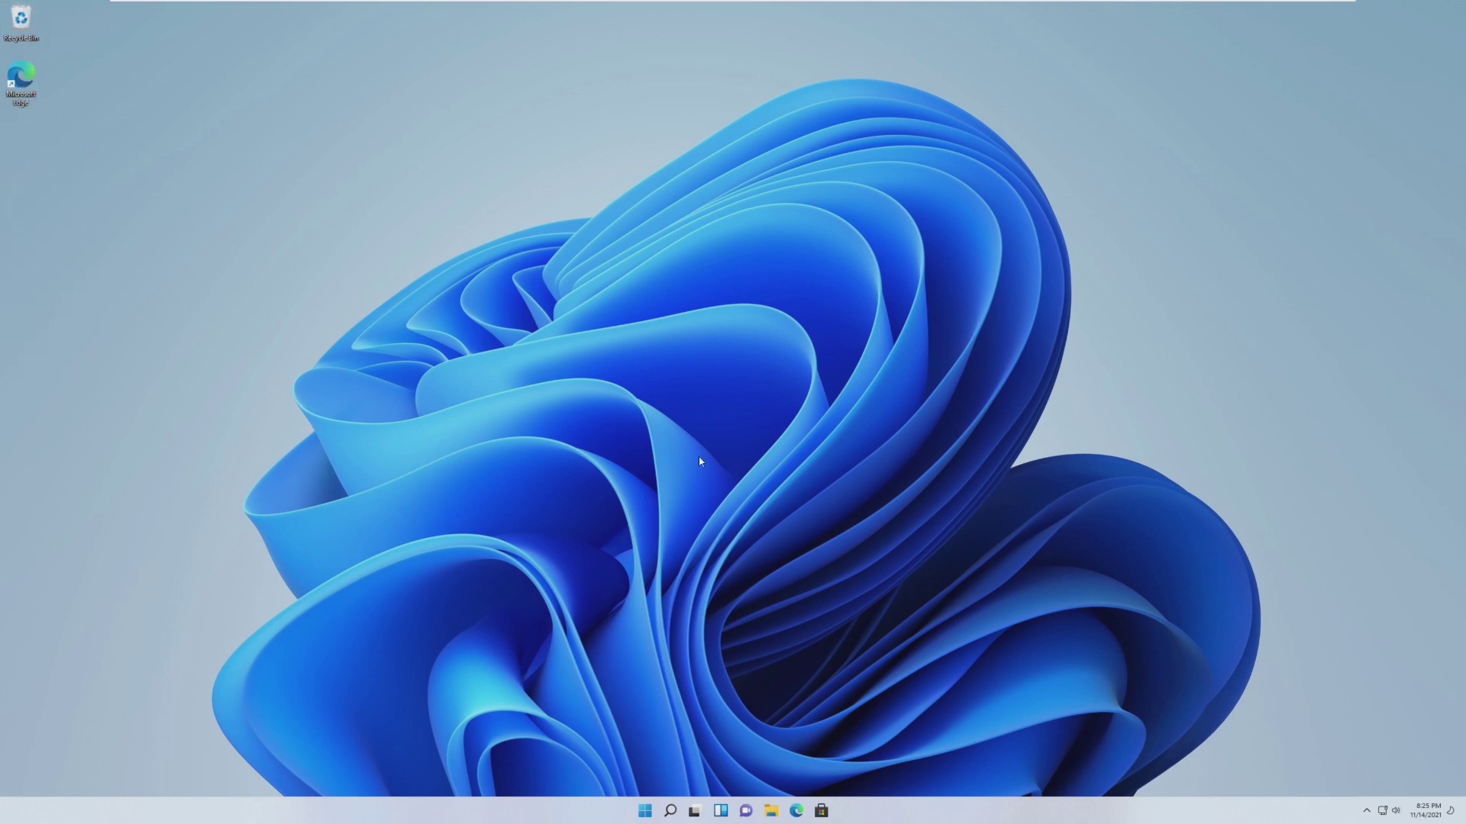
- Open and close Quick Settings and Widgets, then open File Explorer with Win+E
{"action": "left_click", "coordinate": [1381, 813]}
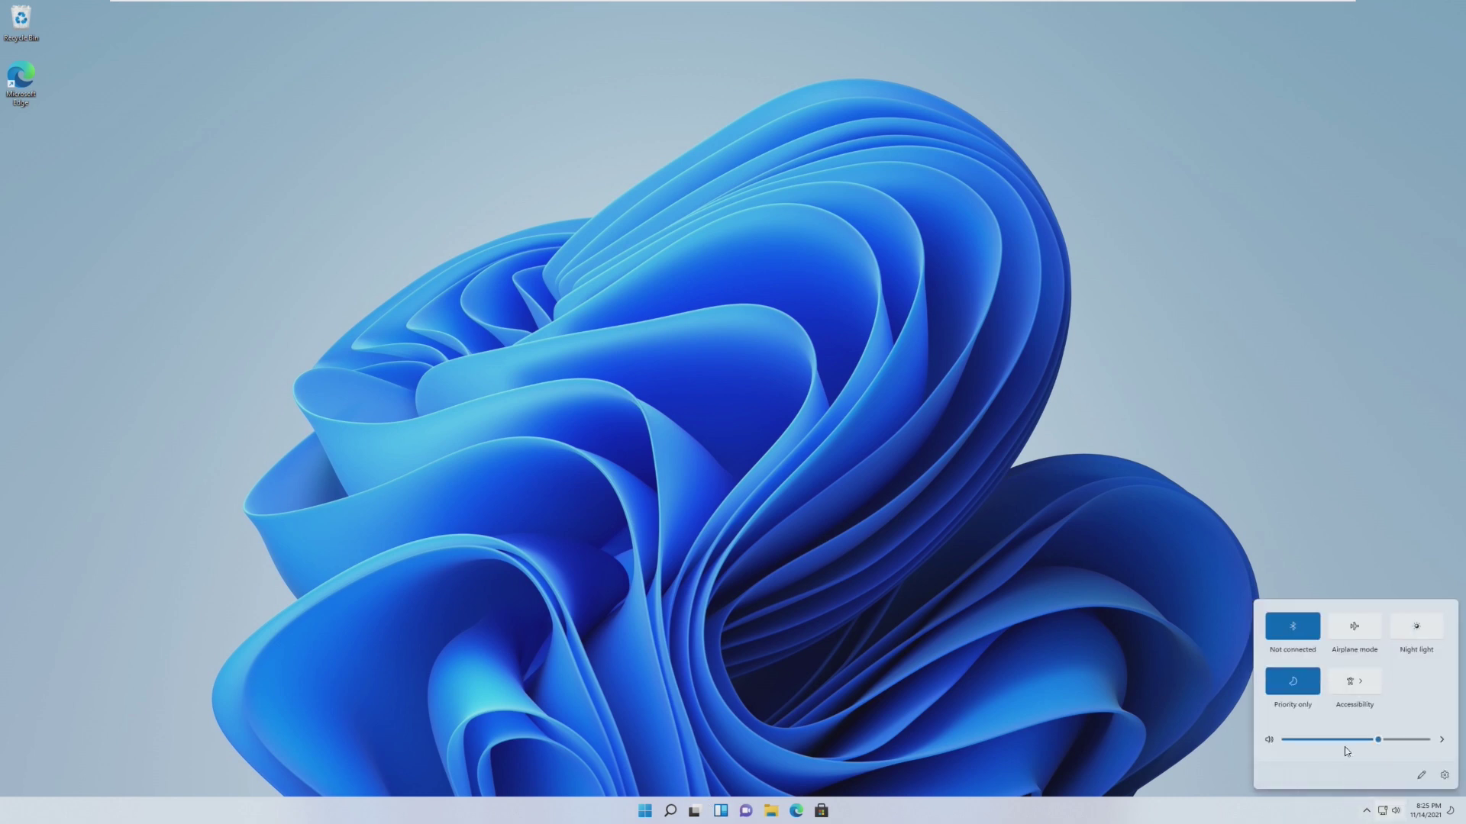
{"action": "left_click", "coordinate": [760, 799]}
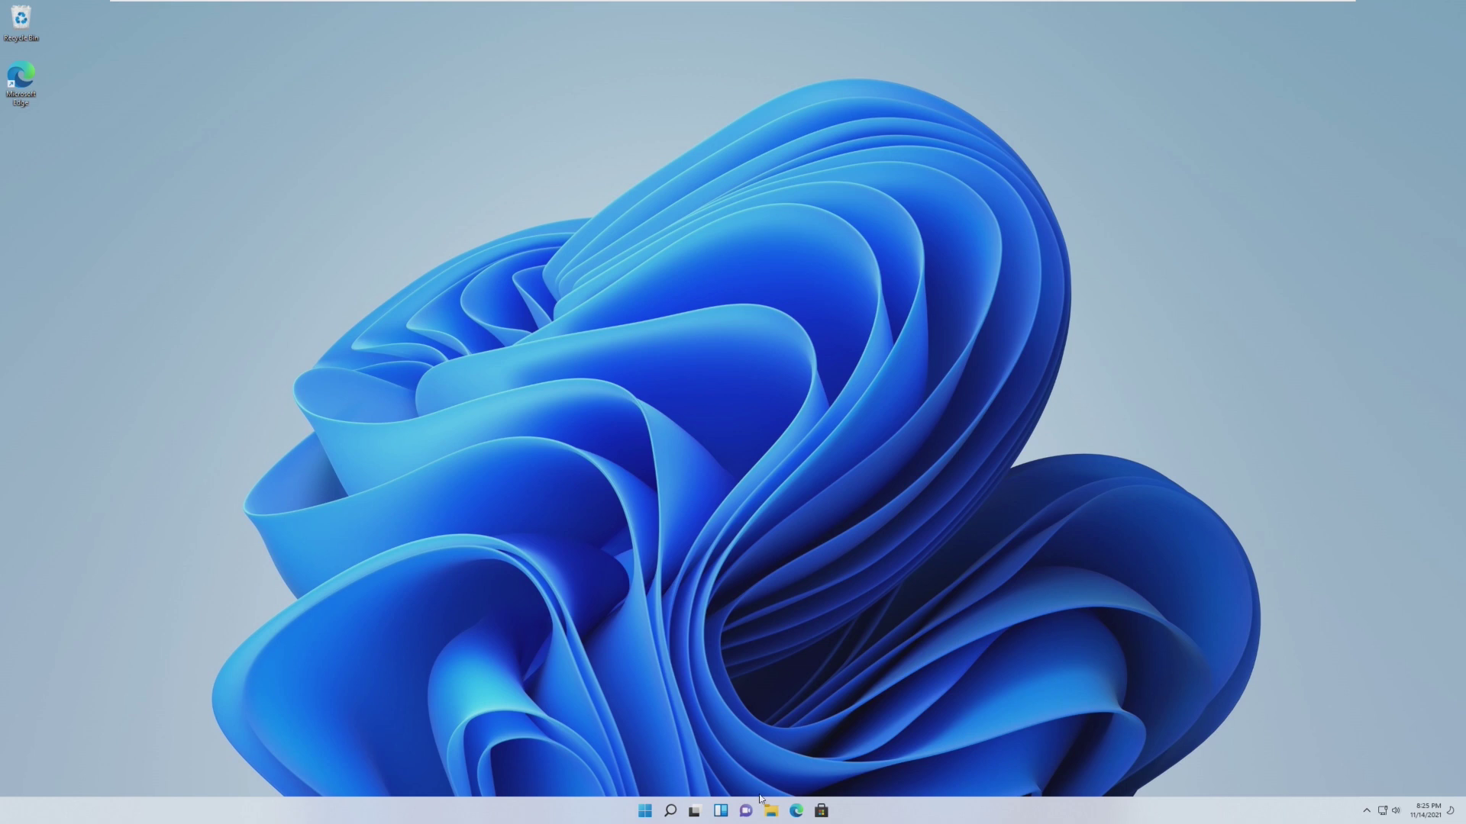
{"action": "left_click", "coordinate": [721, 811]}
{"action": "left_click", "coordinate": [791, 493]}
{"action": "key", "text": "super+e"}
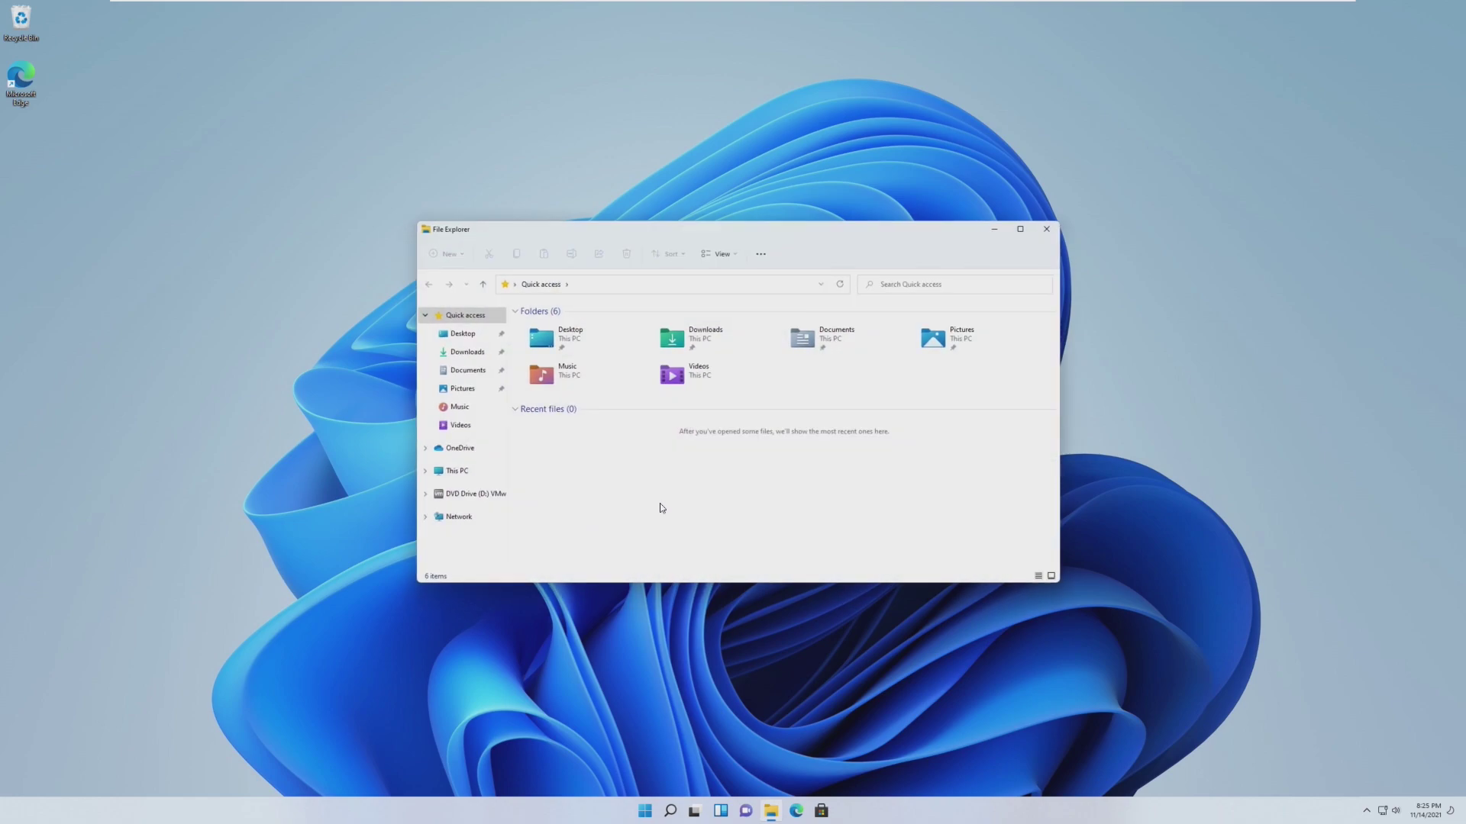